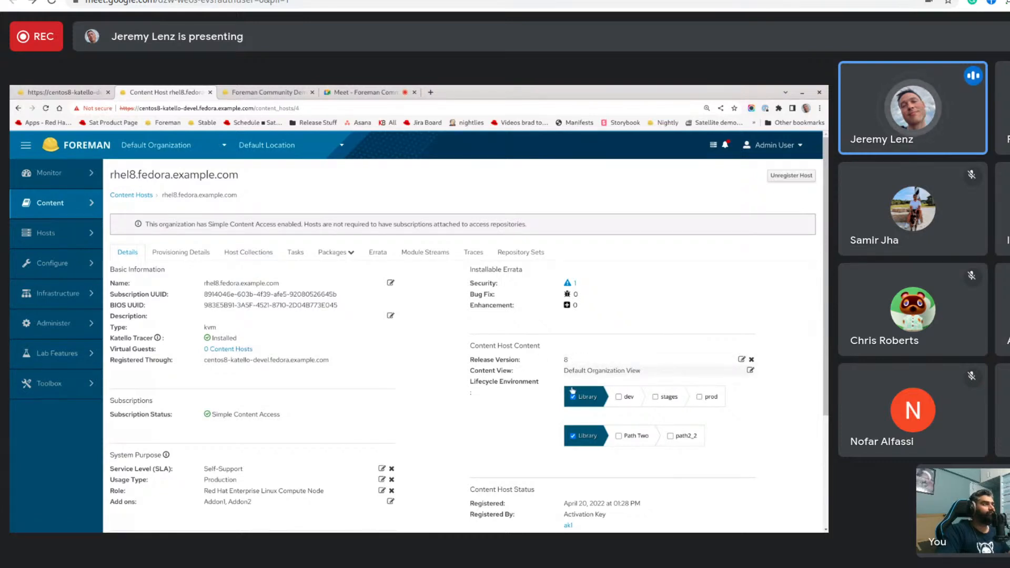
- Review rhel8.fedora.example.com's details on its legacy content host page and the cards on its new host overview page
scroll(191, 436, "down", 3)
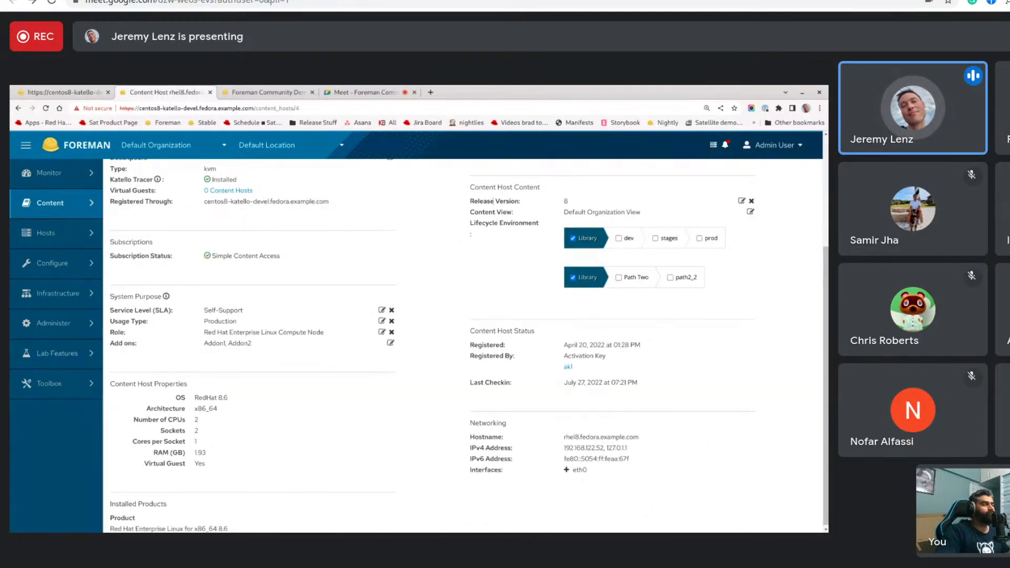
scroll(480, 348, "up", 2)
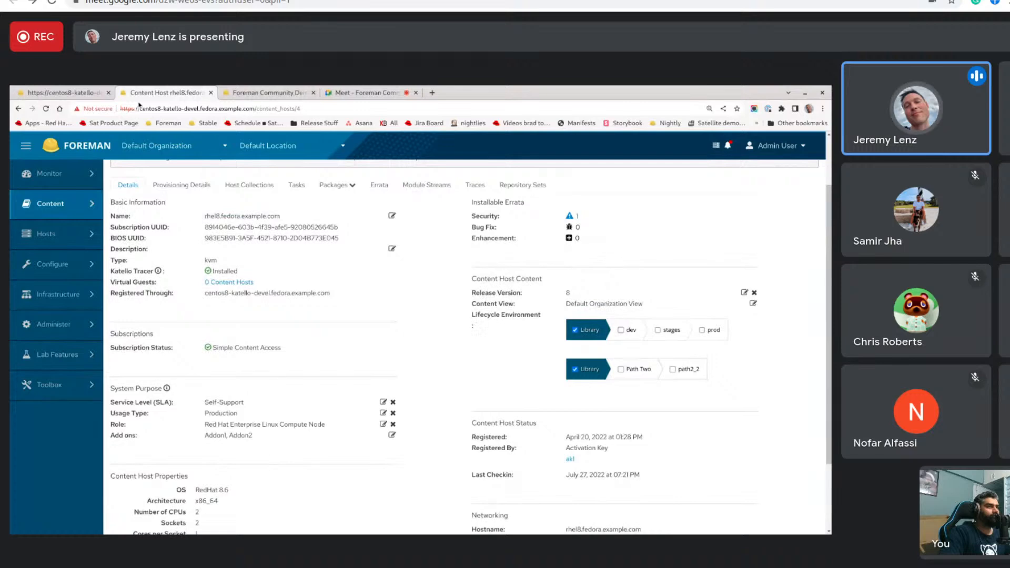
left_click(66, 94)
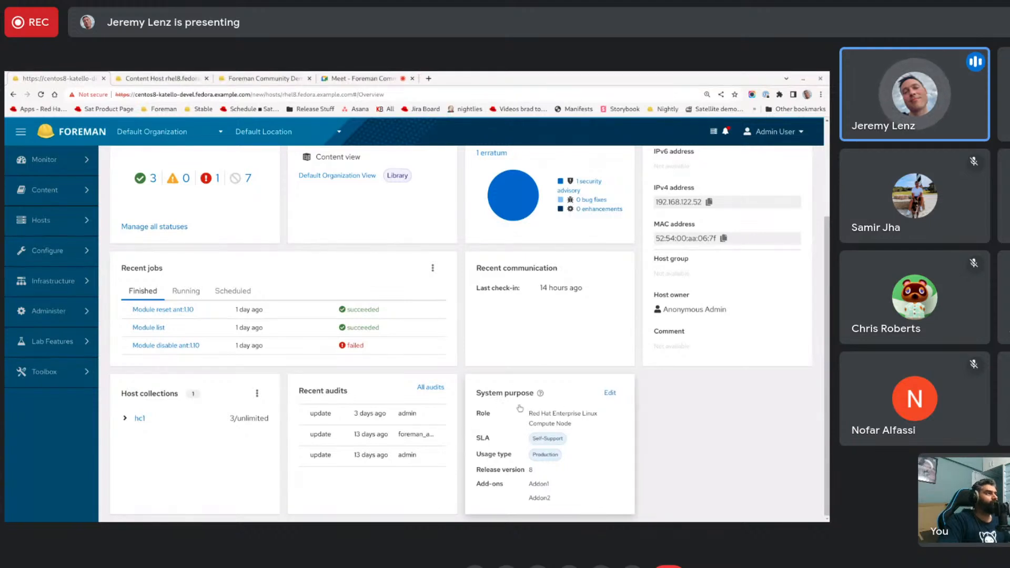
scroll(519, 407, "up", 3)
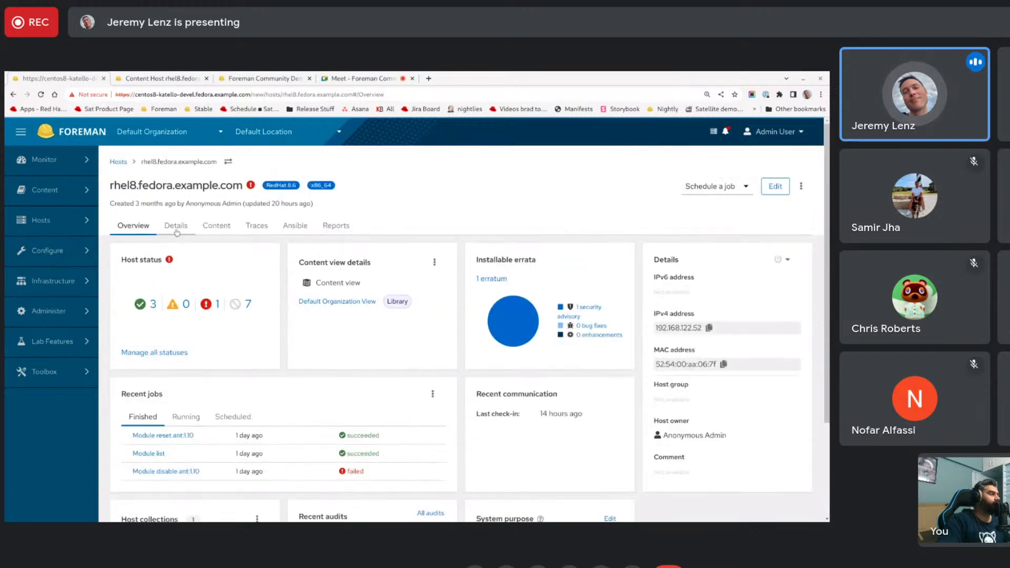
scroll(444, 372, "down", 3)
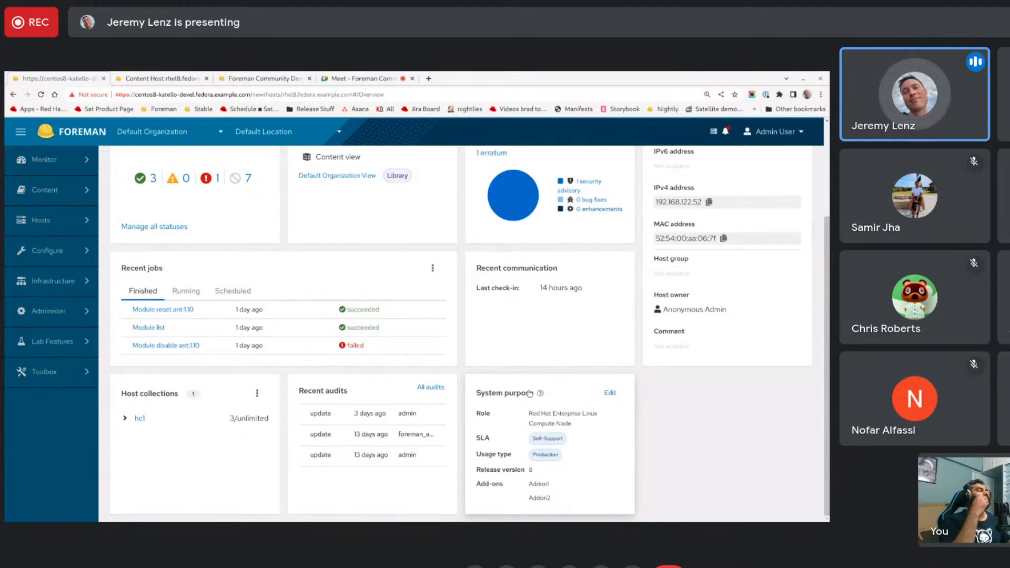
- Edit the host's system purpose attributes: set SLA to Premium, remove the Addon2 add-on, and save
left_click(611, 393)
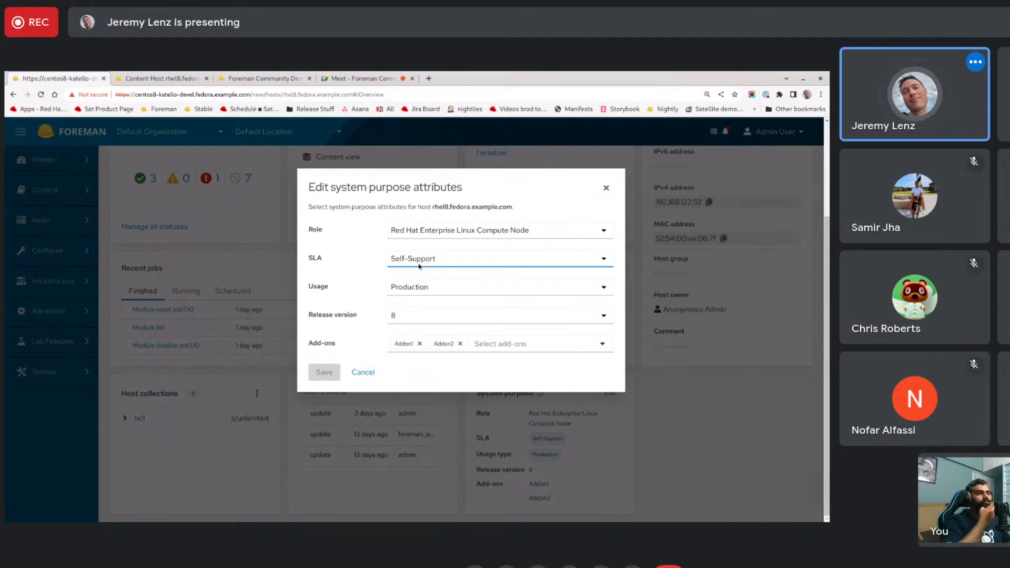
left_click(459, 310)
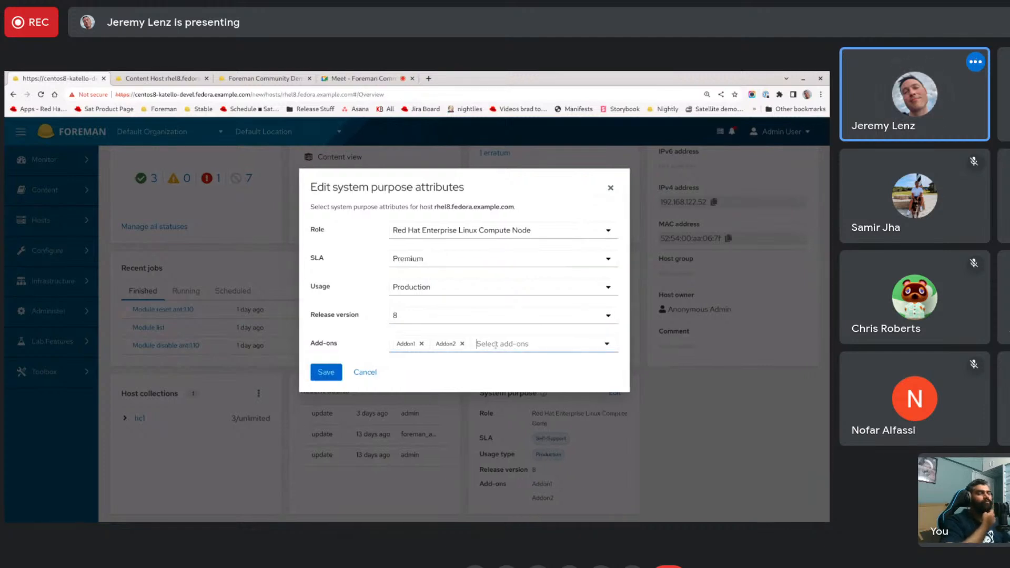
left_click(460, 348)
left_click(462, 344)
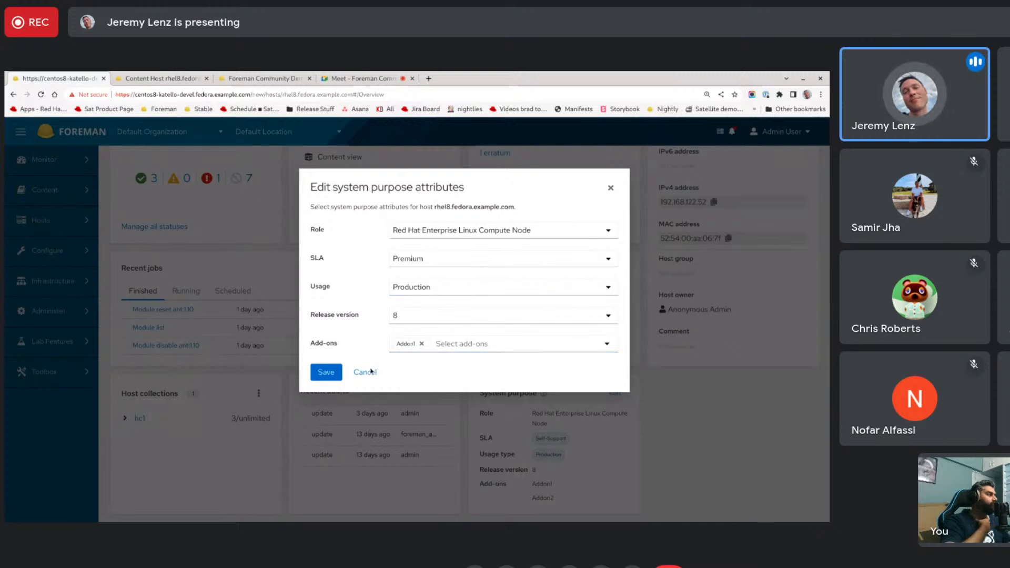
left_click(330, 377)
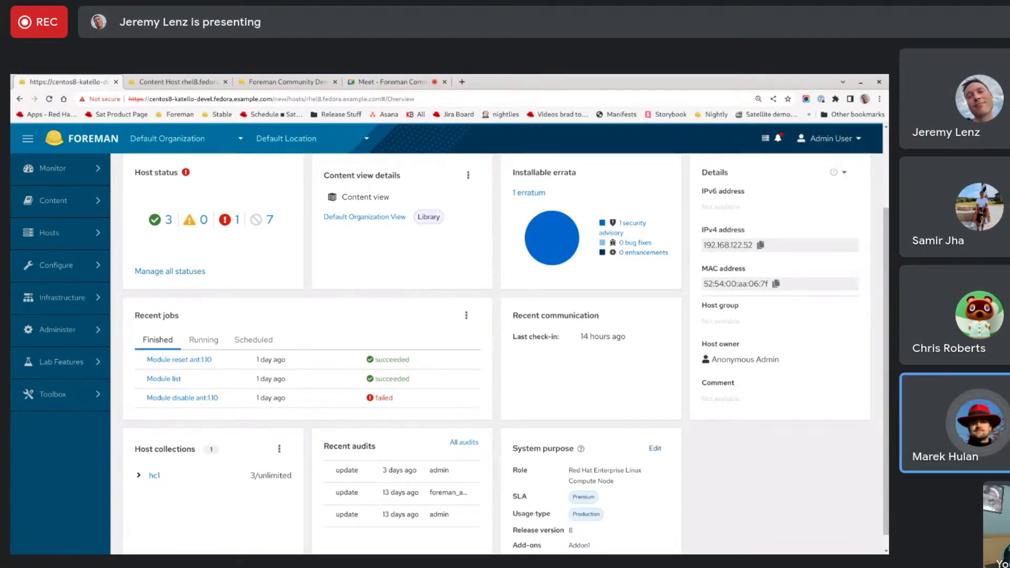
left_click(381, 83)
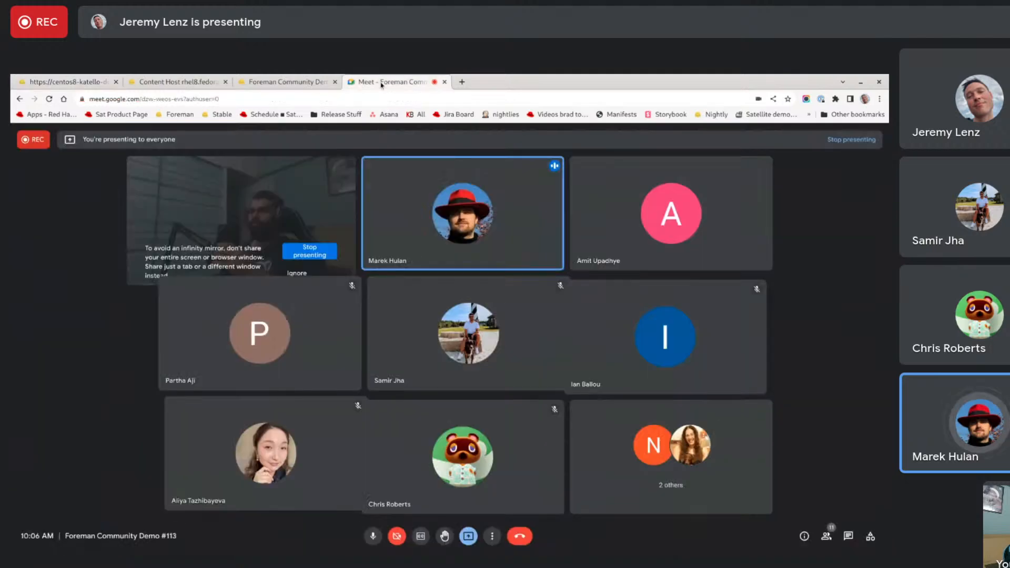
left_click(92, 82)
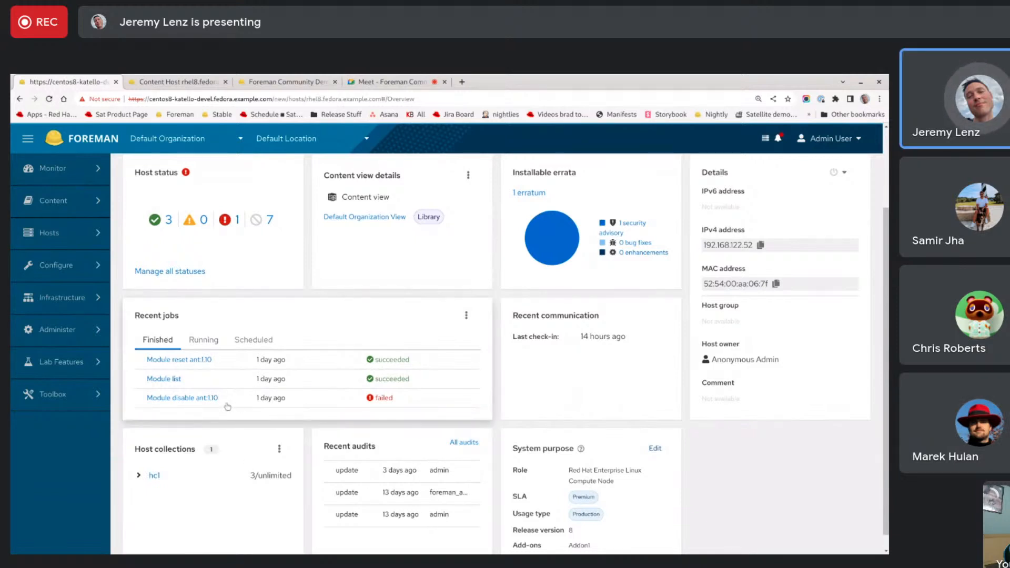
- Examine the host overview's content view and host collection cards, opening the form for adding the host to collections without submitting it
scroll(227, 407, "down", 1)
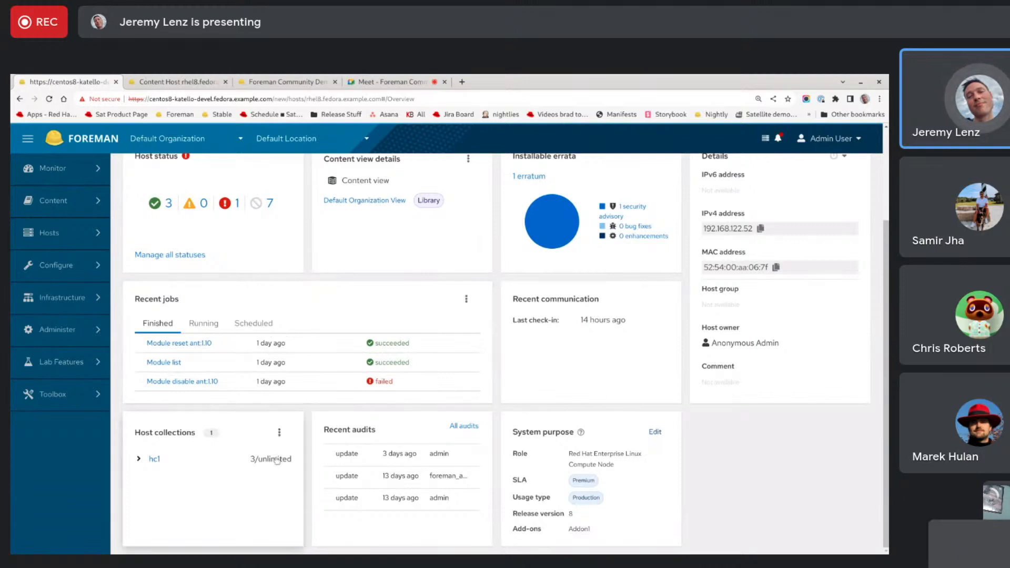
scroll(456, 211, "up", 3)
left_click(468, 277)
left_click(441, 303)
left_click(363, 321)
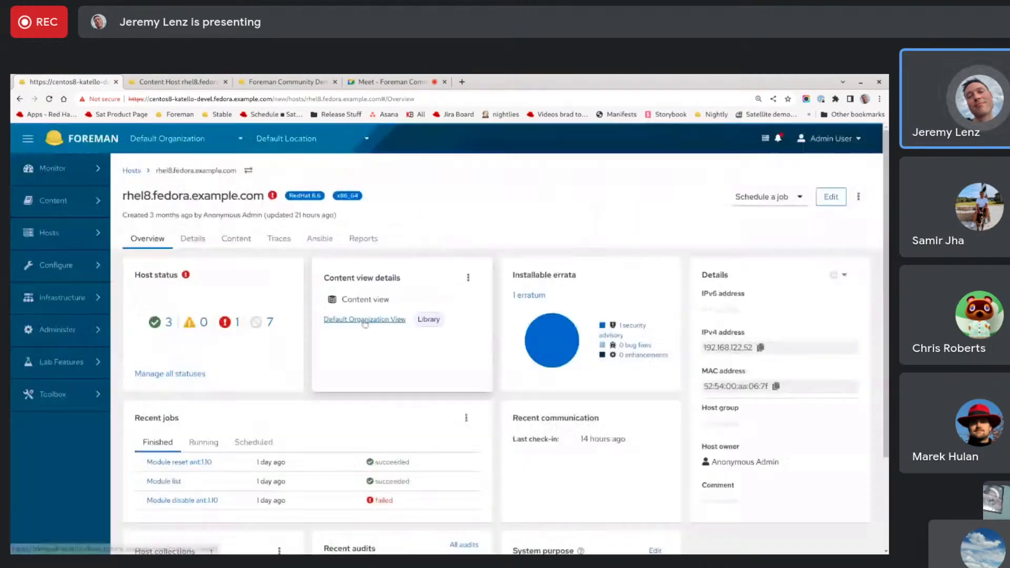
scroll(278, 432, "down", 3)
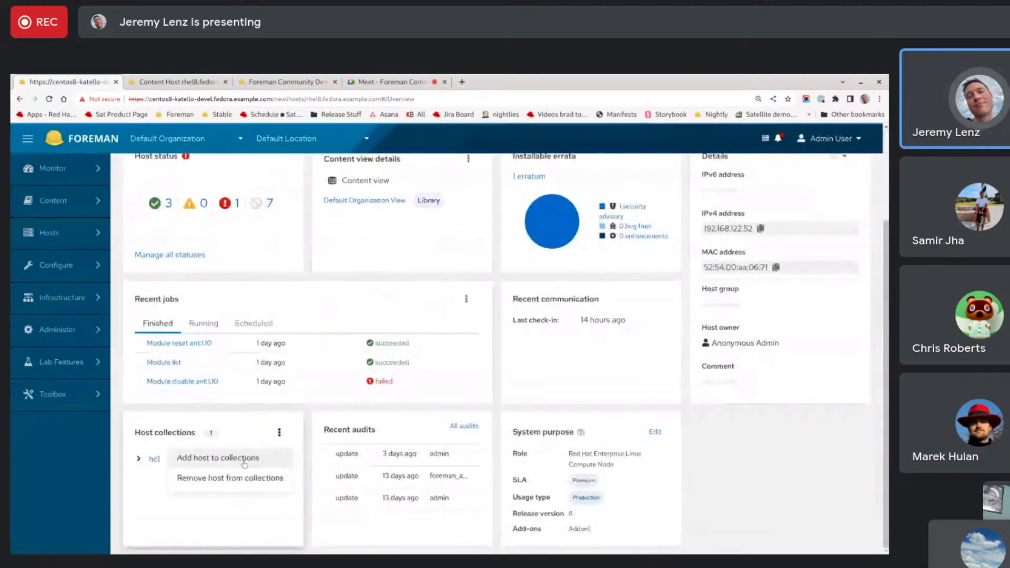
left_click(244, 464)
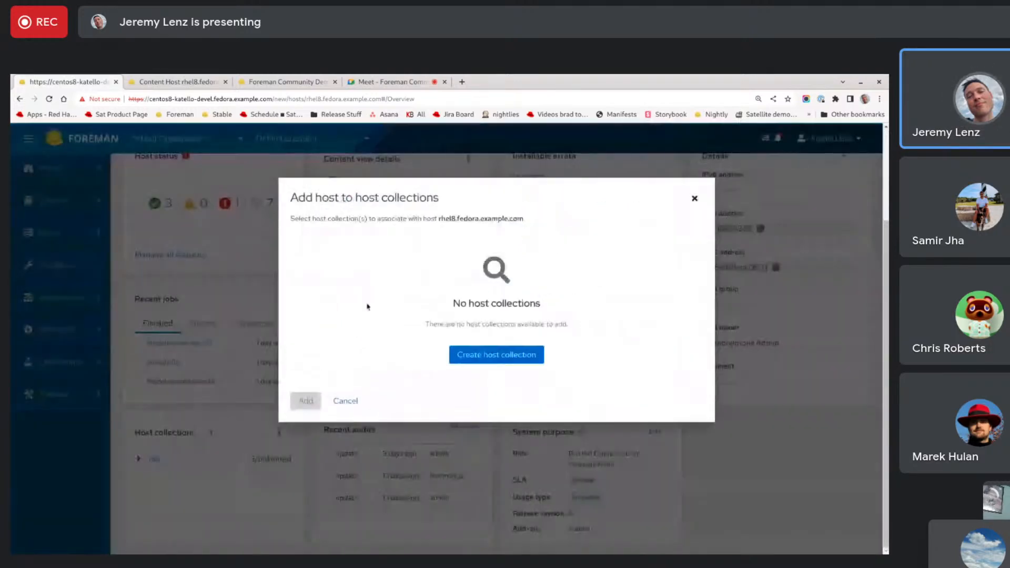
left_click(346, 401)
scroll(427, 455, "up", 3)
scroll(425, 454, "down", 3)
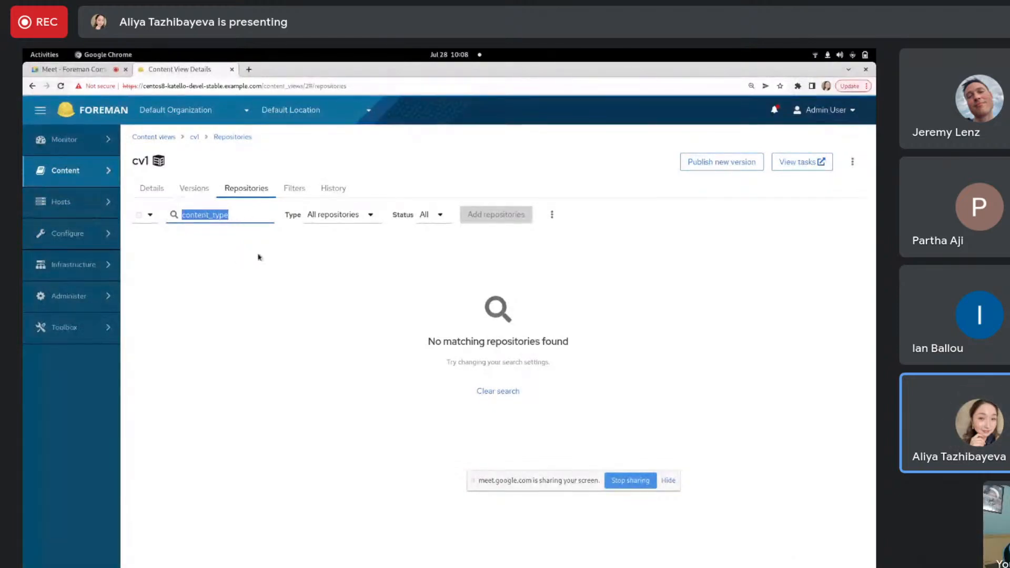
- Shorten the repository search in content view cv1 to "content_typ" and dismiss the suggestions
left_click(253, 215)
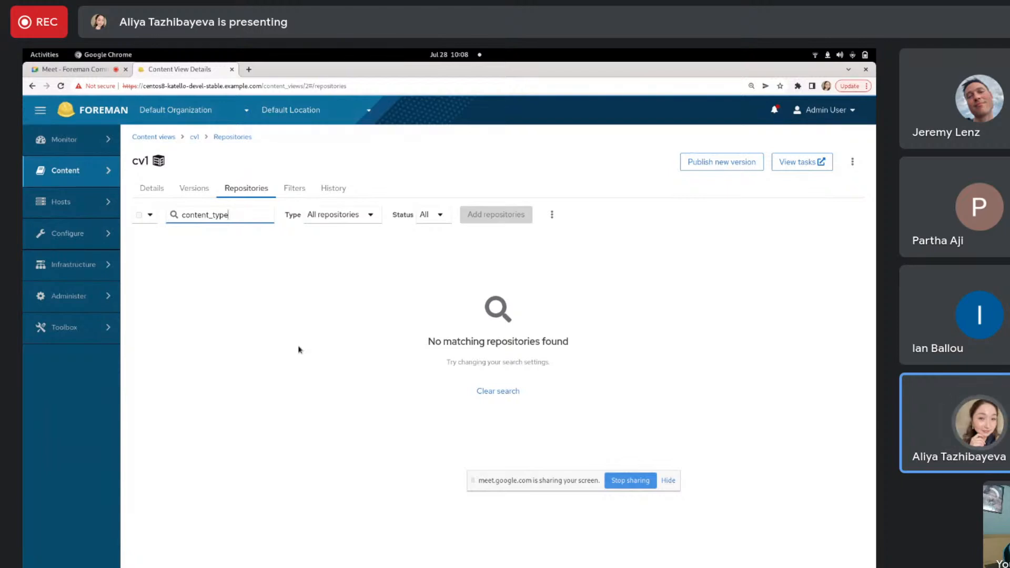
left_click_drag(545, 485, 664, 133)
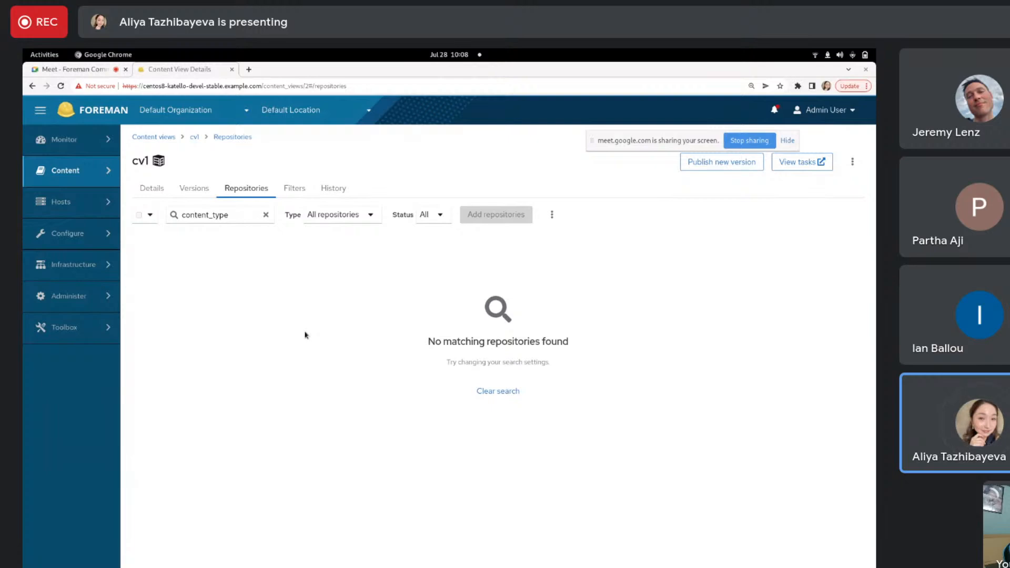
left_click(242, 215)
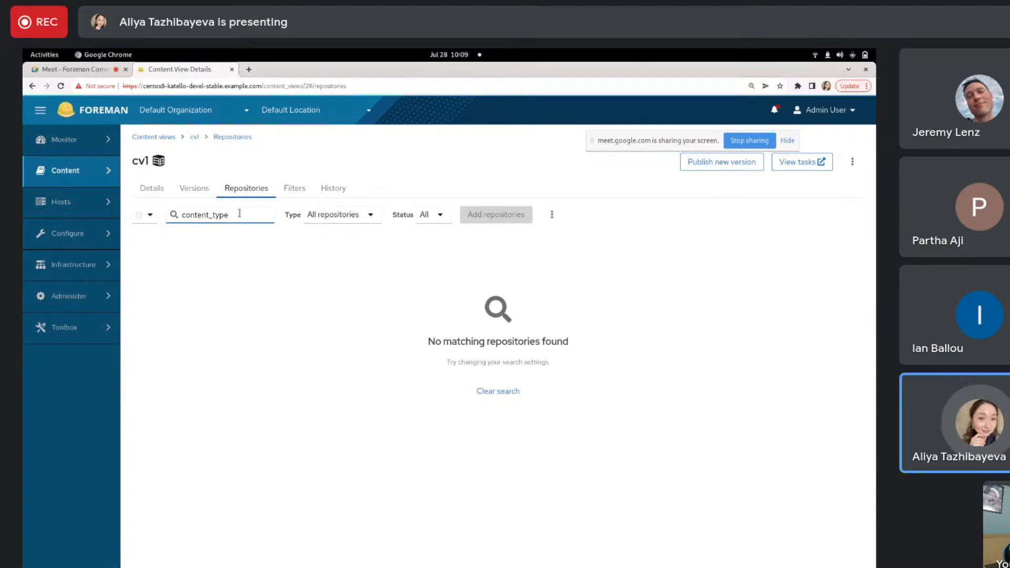
key("BackSpace")
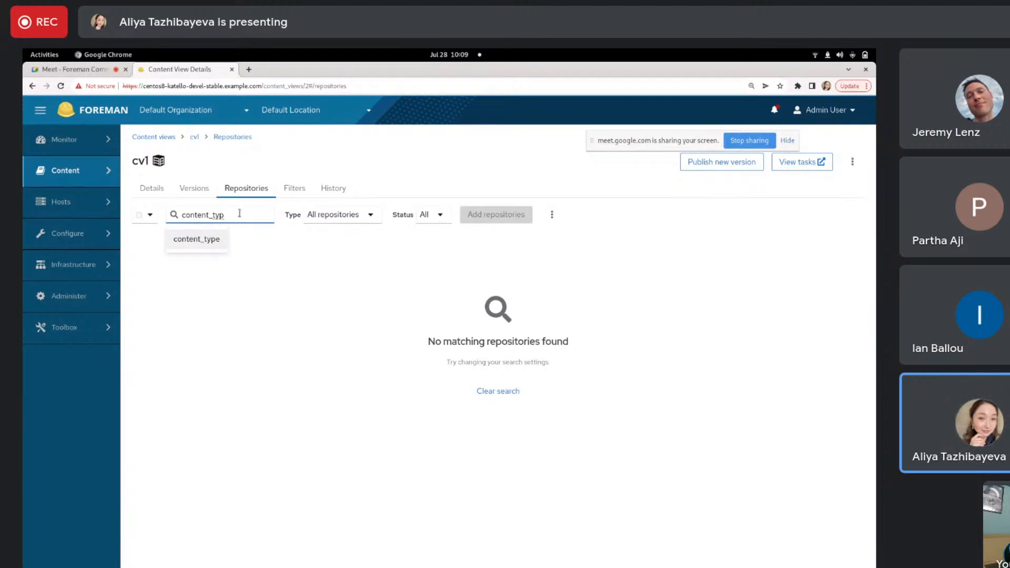
left_click(301, 291)
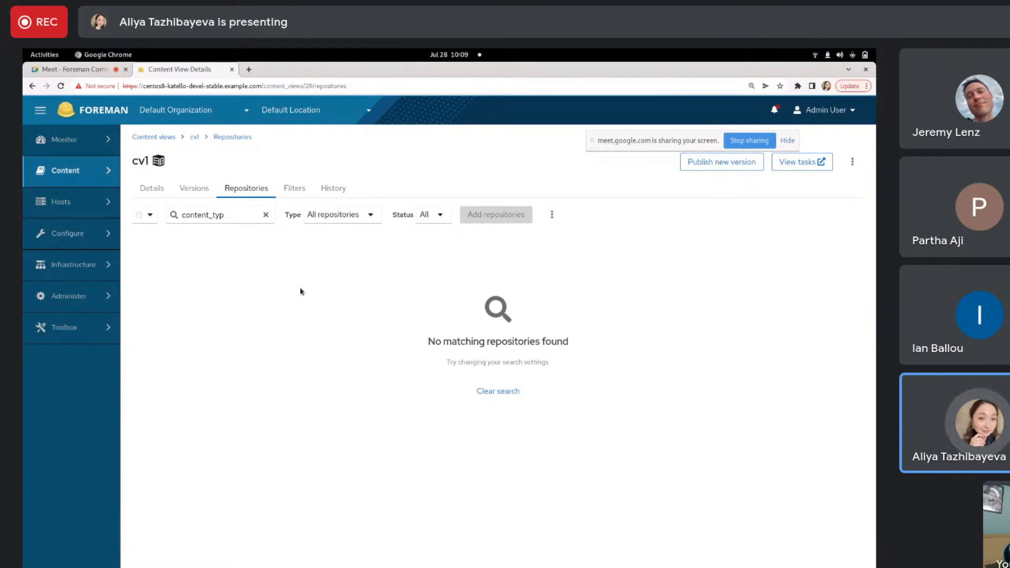
- Try the repository search text "content_typw\", shorten it to "content_ty", and clear the search
left_click(226, 216)
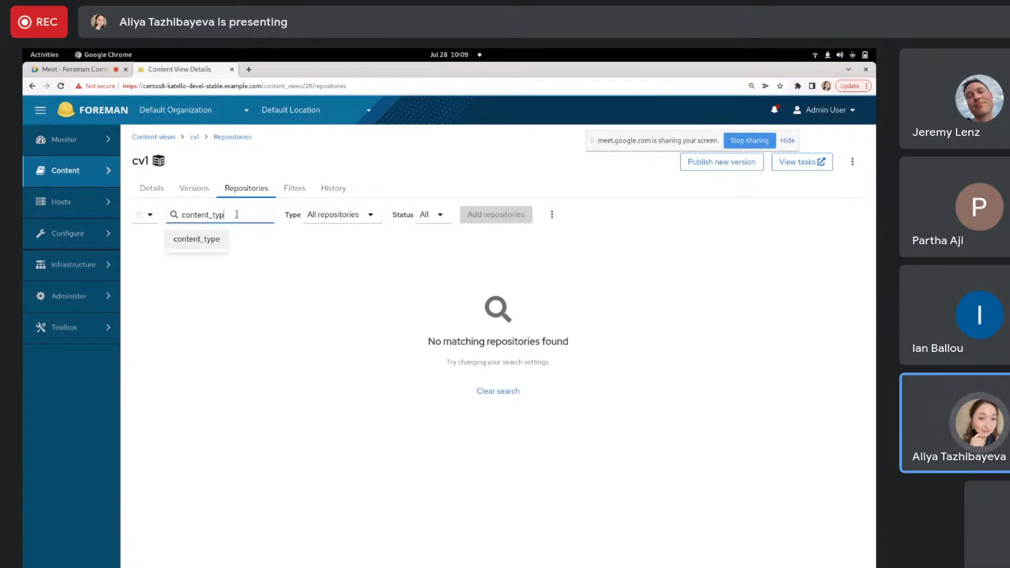
type("w")
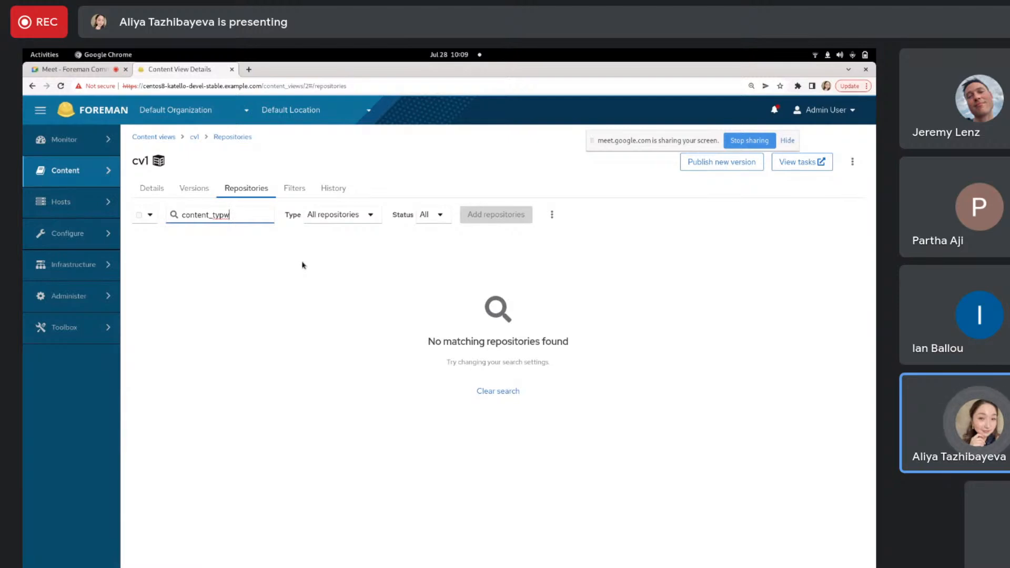
type("\\")
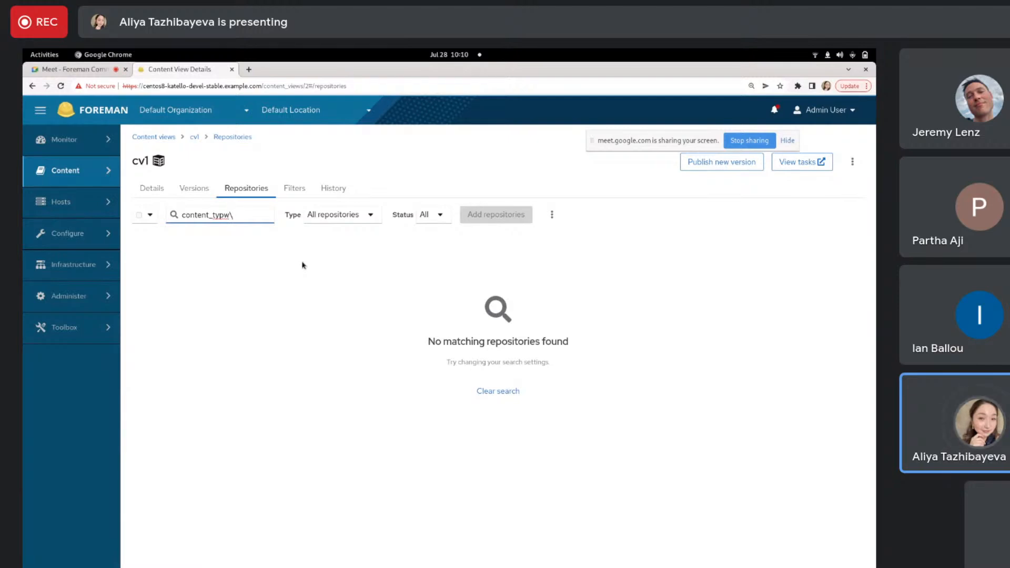
key("BackSpace")
key("BackSpace")
key("BackSpace")
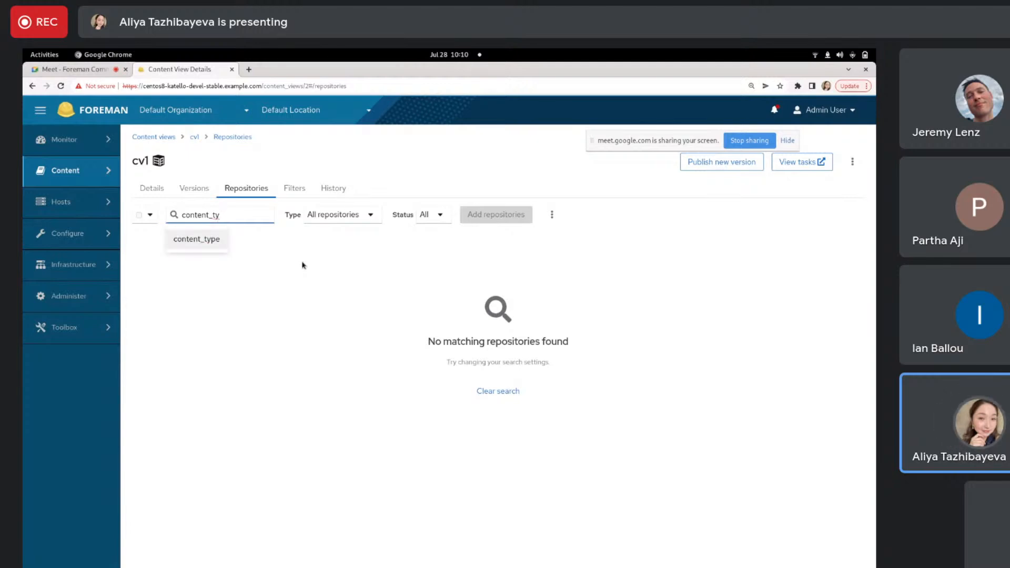
left_click(377, 294)
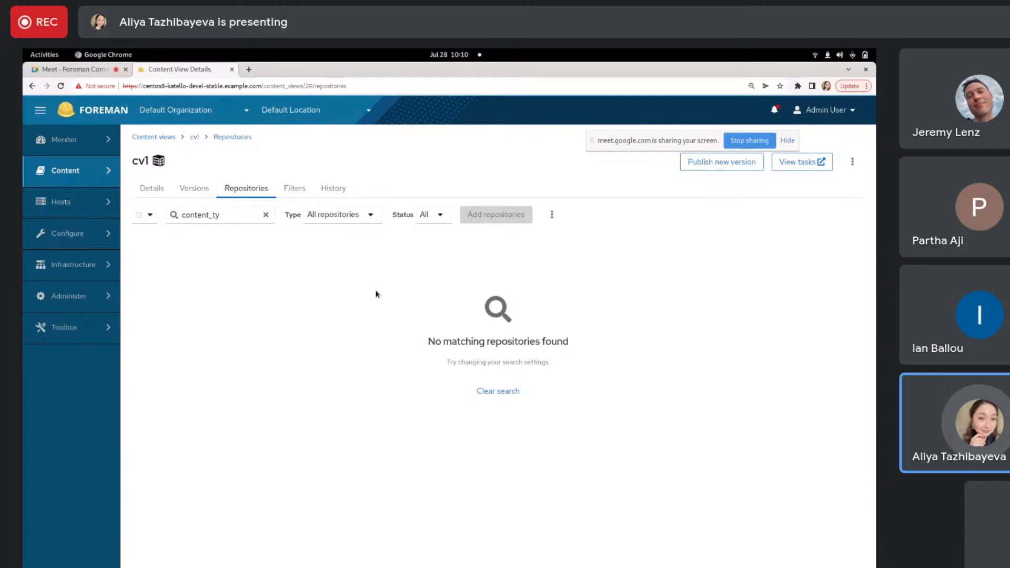
left_click(486, 392)
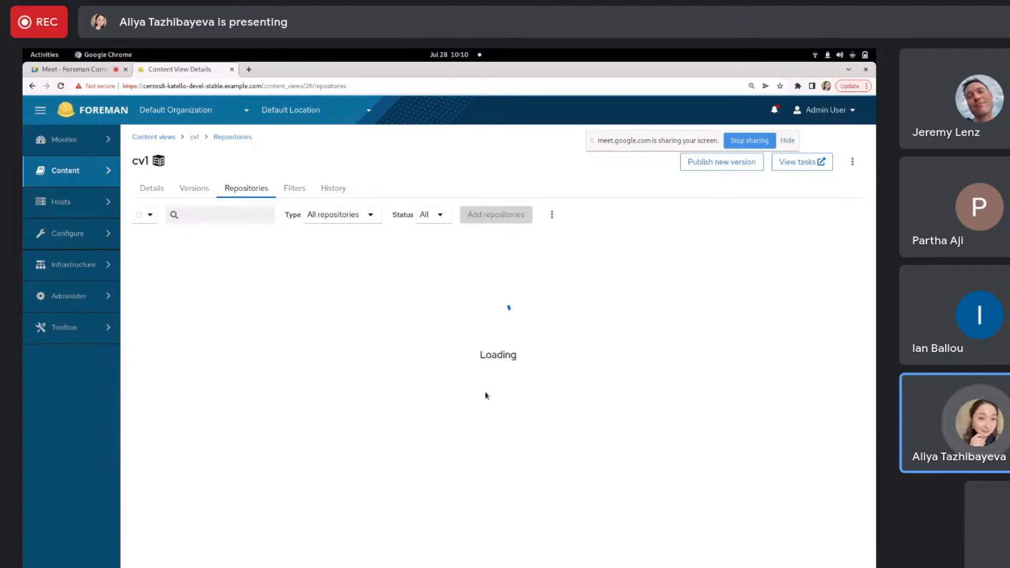
- Filter cv1's repositories by the Deb Repositories type, then clear the filter
left_click(341, 217)
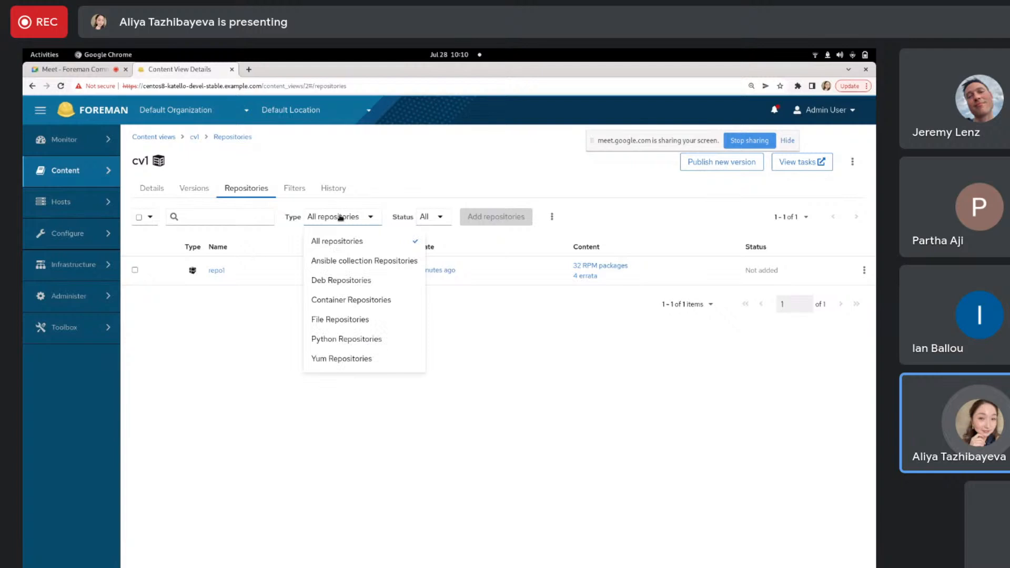
left_click(376, 286)
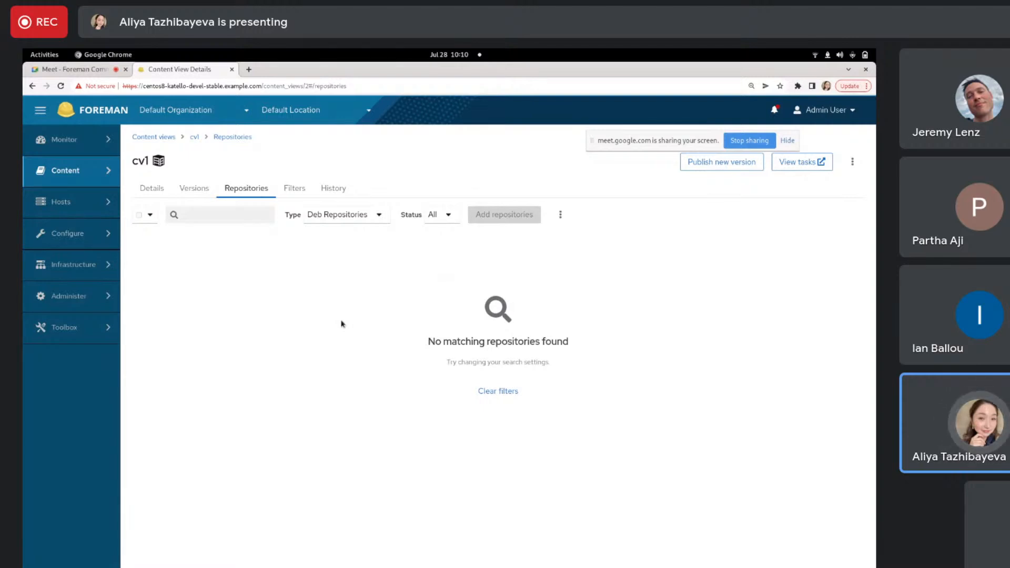
left_click(498, 392)
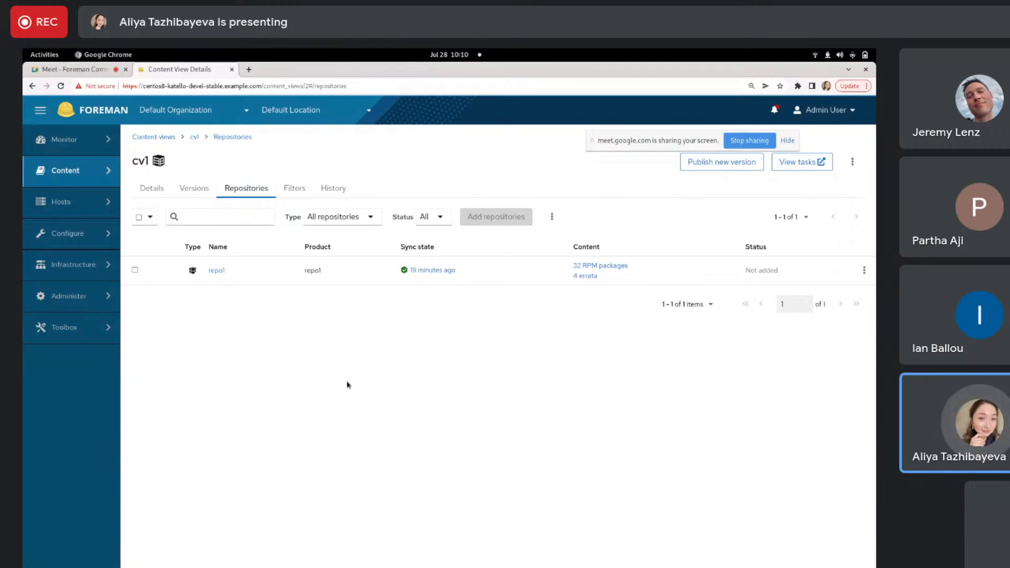
- Create an RPM include filter named filter1 for content view cv1 and return to its filter list
left_click(293, 191)
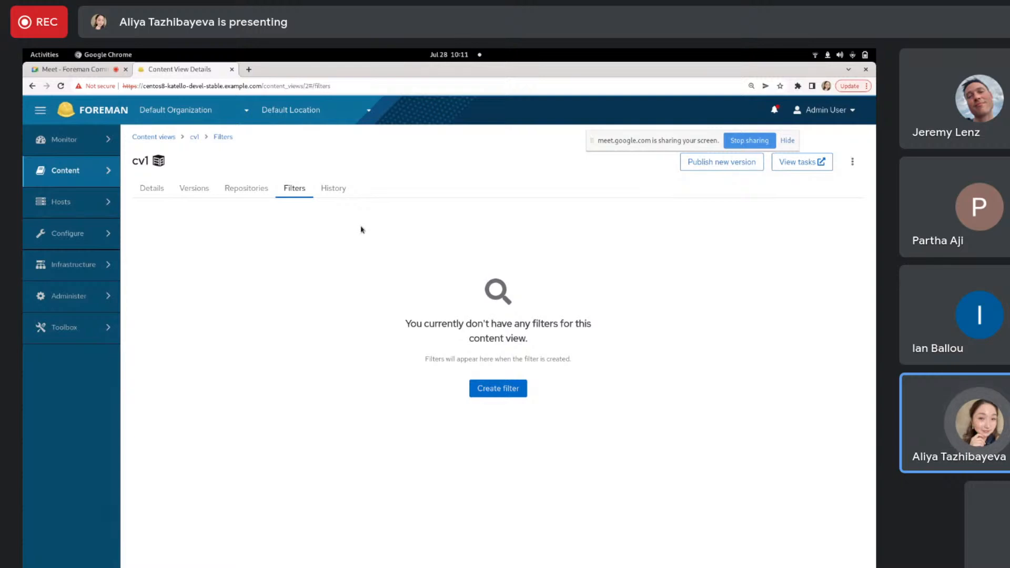
left_click(504, 390)
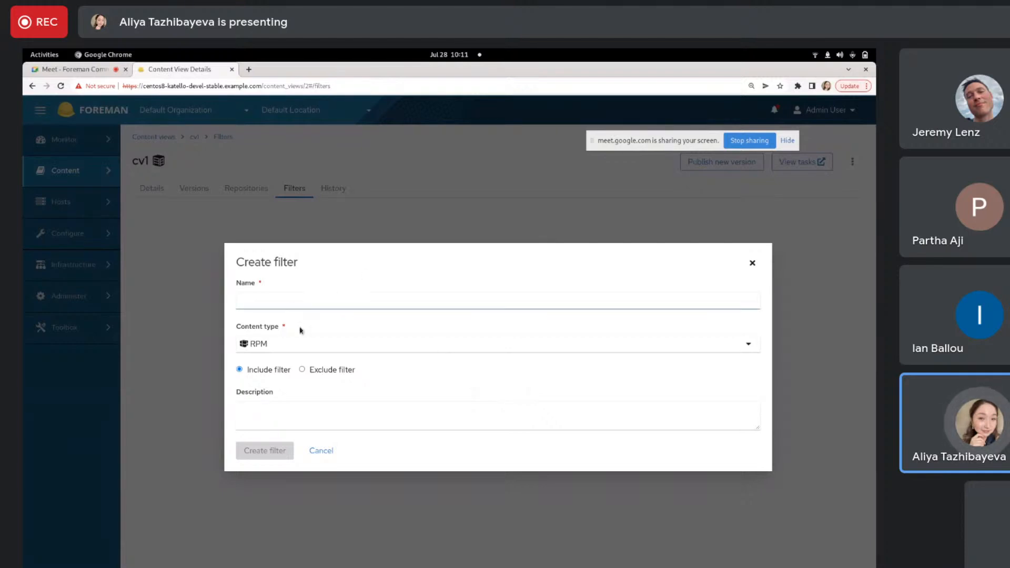
left_click(298, 300)
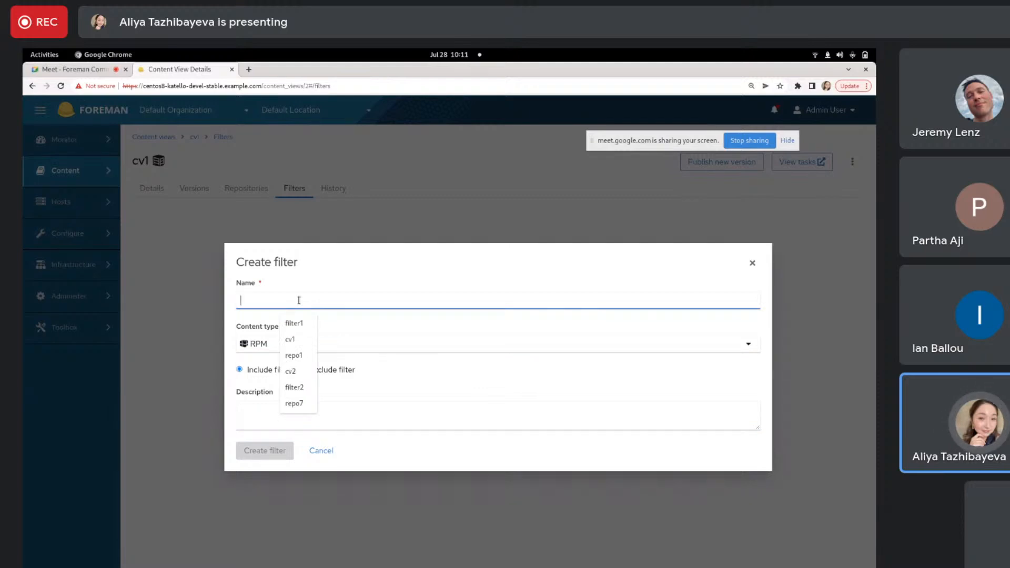
left_click(295, 322)
left_click(259, 452)
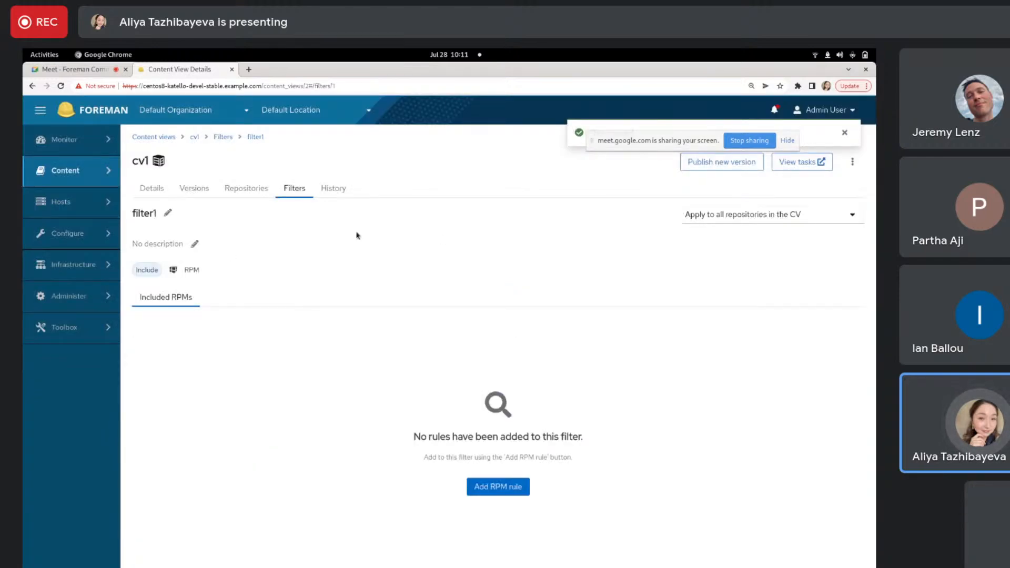
left_click(247, 189)
left_click(293, 189)
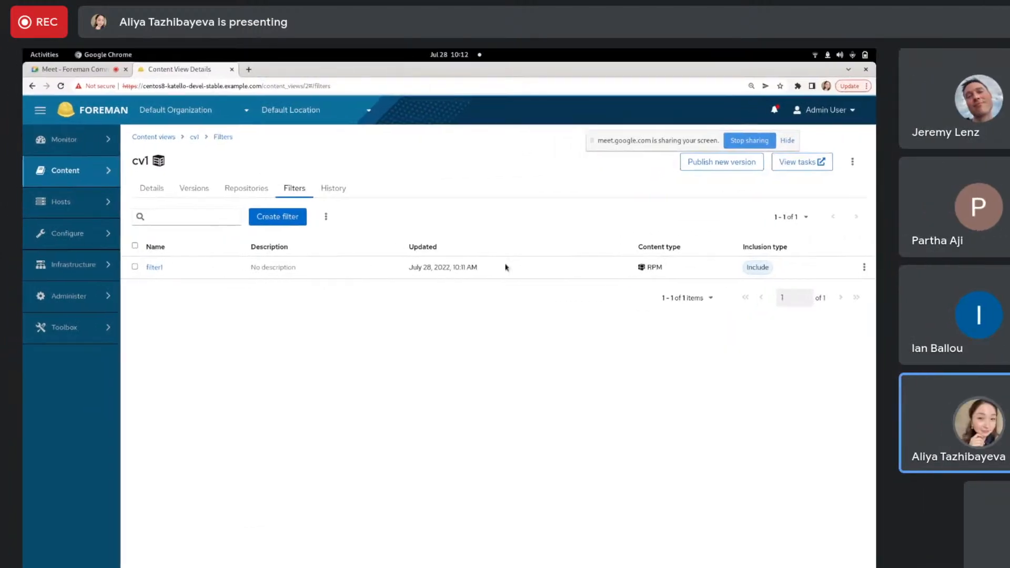
mouse_move(458, 267)
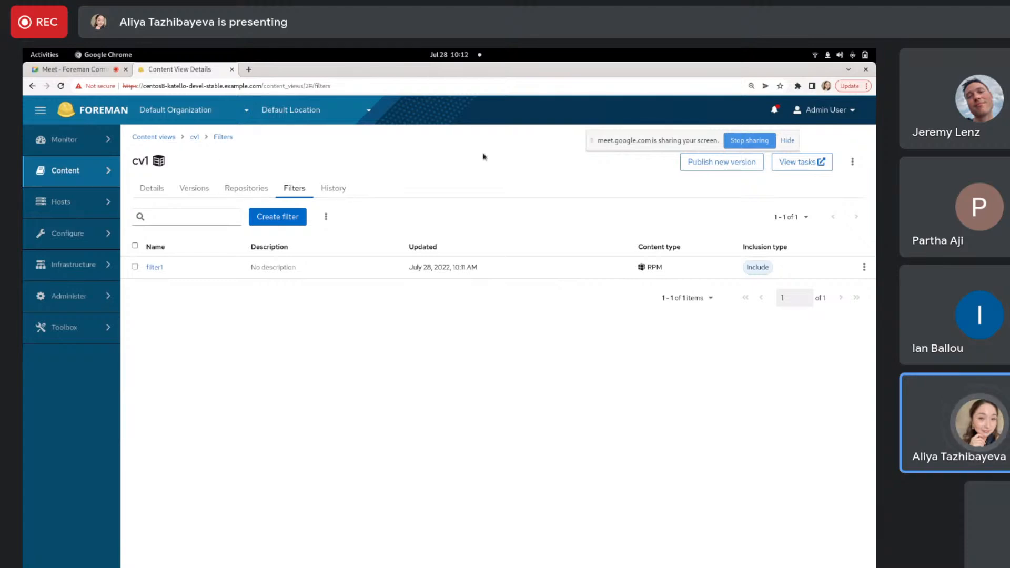
left_click_drag(671, 141, 646, 84)
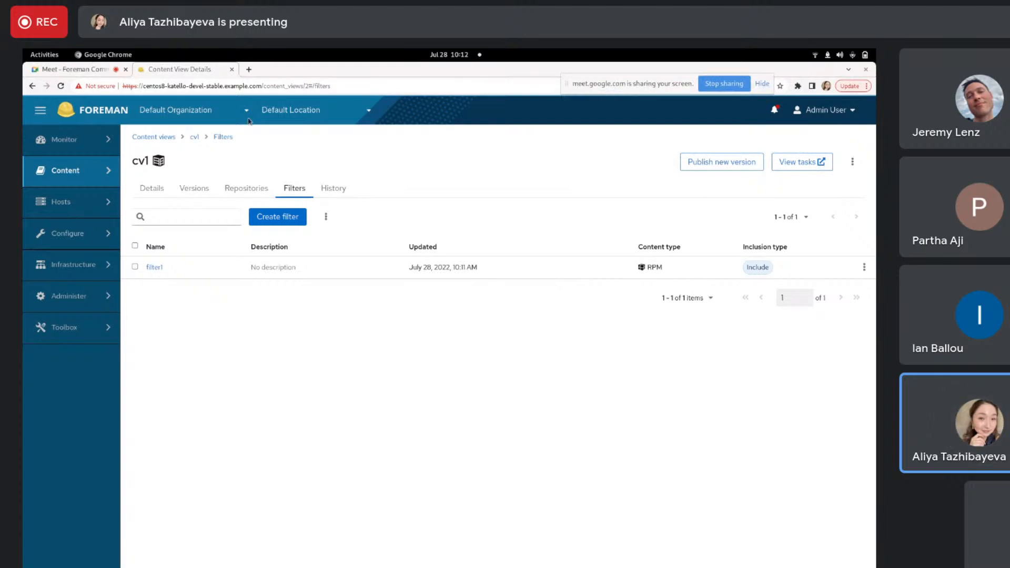
left_click(715, 83)
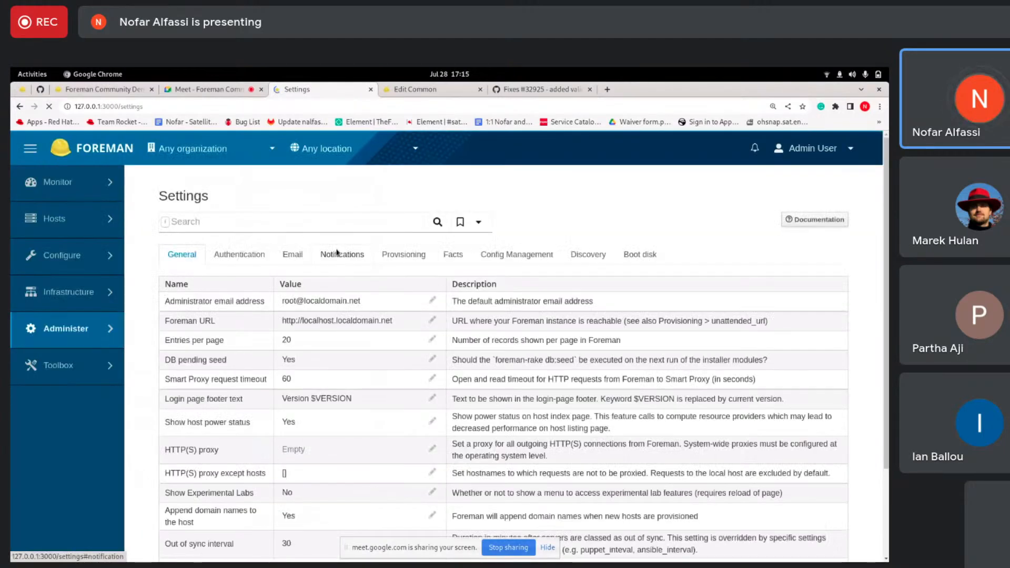
- Open the Provisioning settings and compare them with the root password requirement in the Common host group's operating system form
left_click(408, 260)
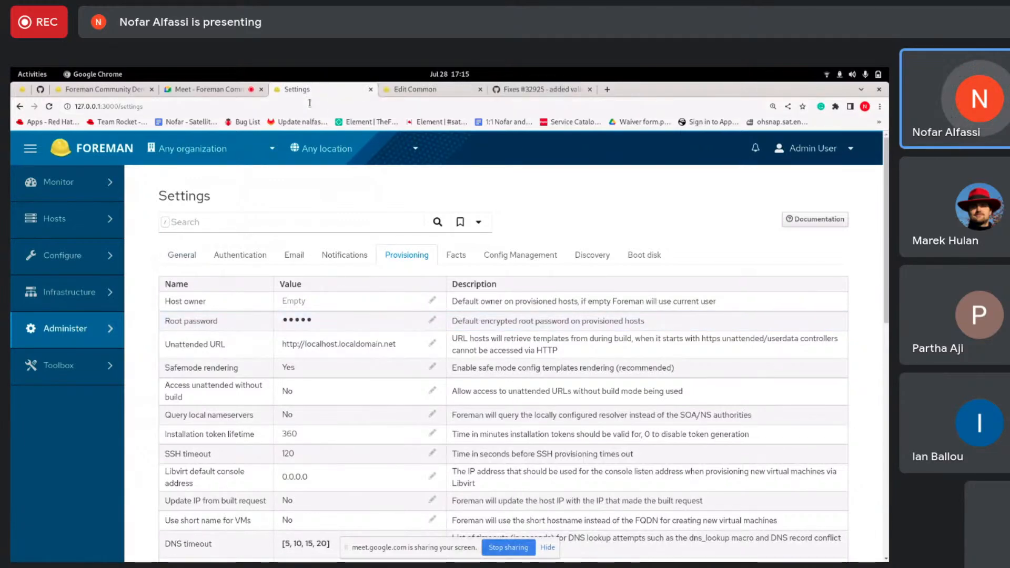
key("ctrl+Tab")
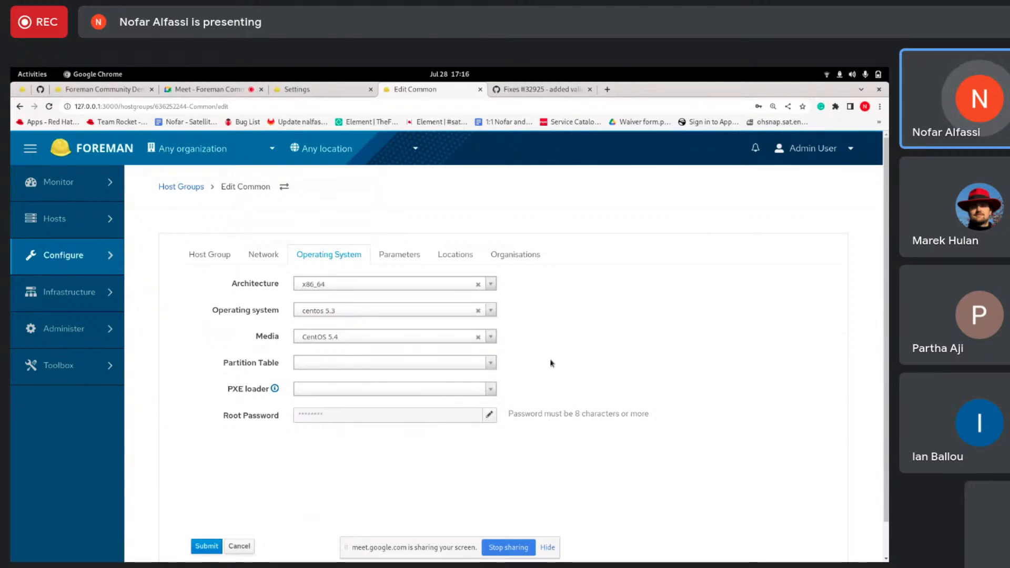
left_click(309, 90)
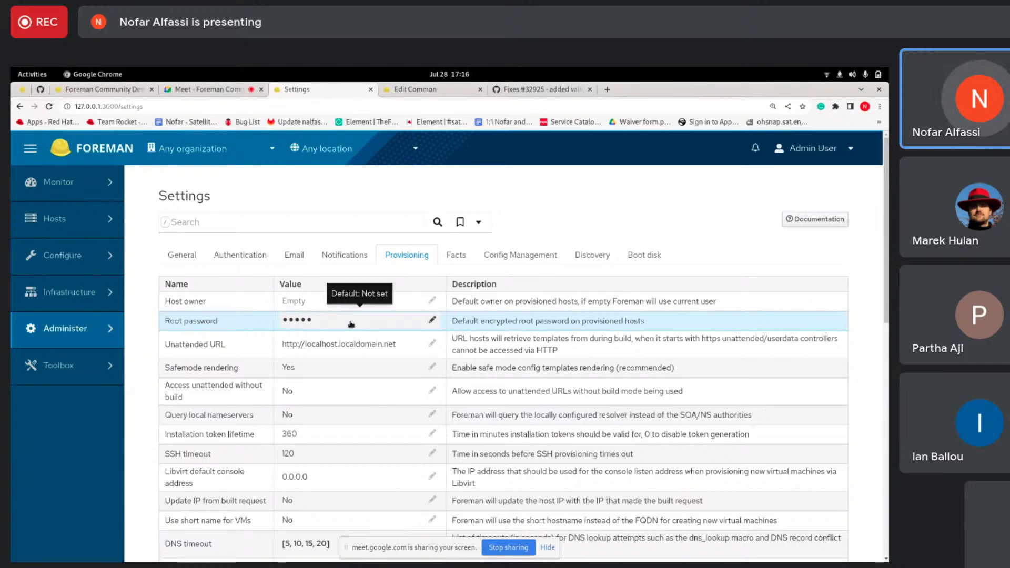
- Try to save a six-character password for the Root password provisioning setting and dismiss the notification
left_click(317, 322)
left_click(337, 199)
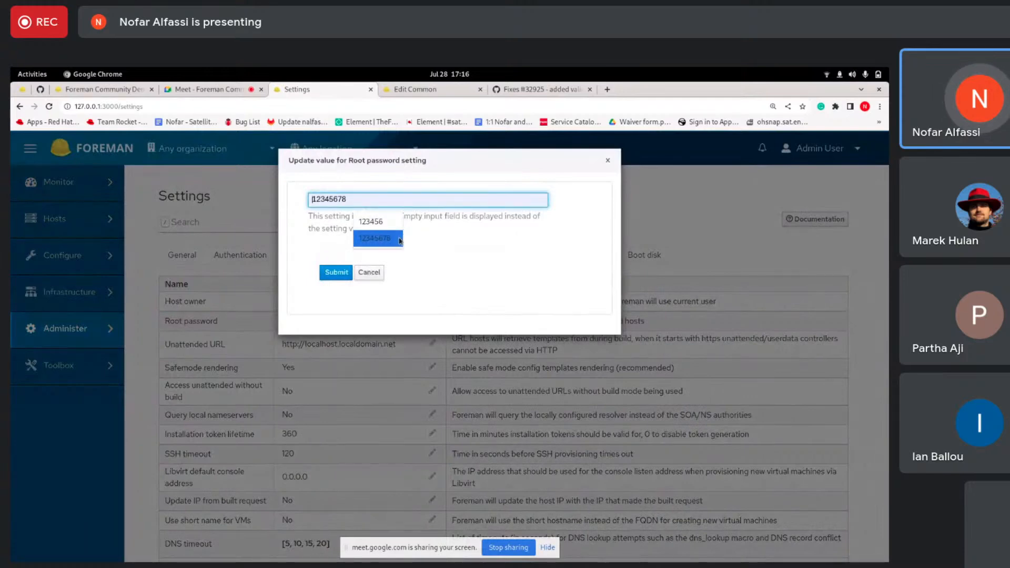
left_click(377, 222)
left_click(315, 200)
left_click(385, 228)
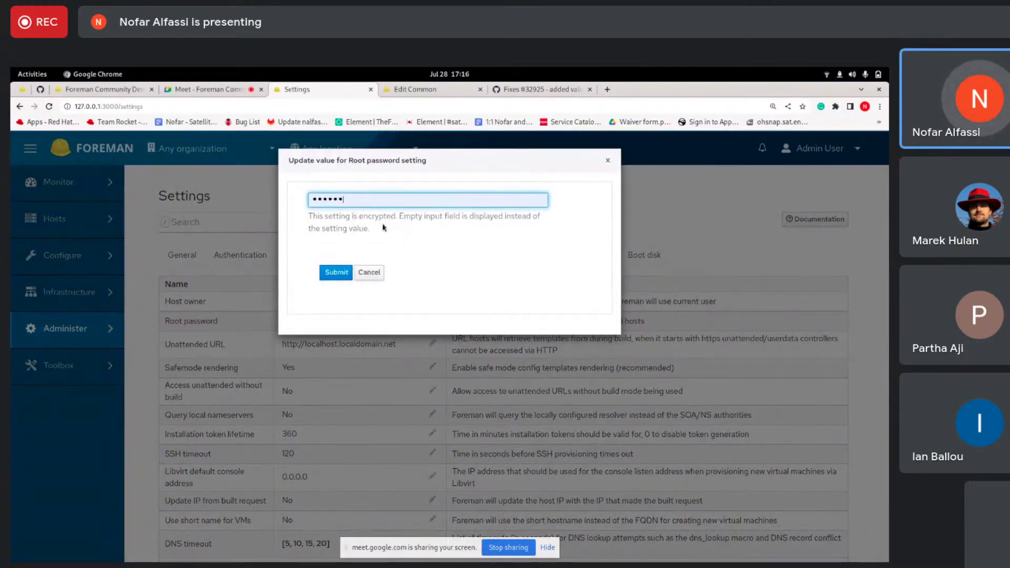
left_click(342, 271)
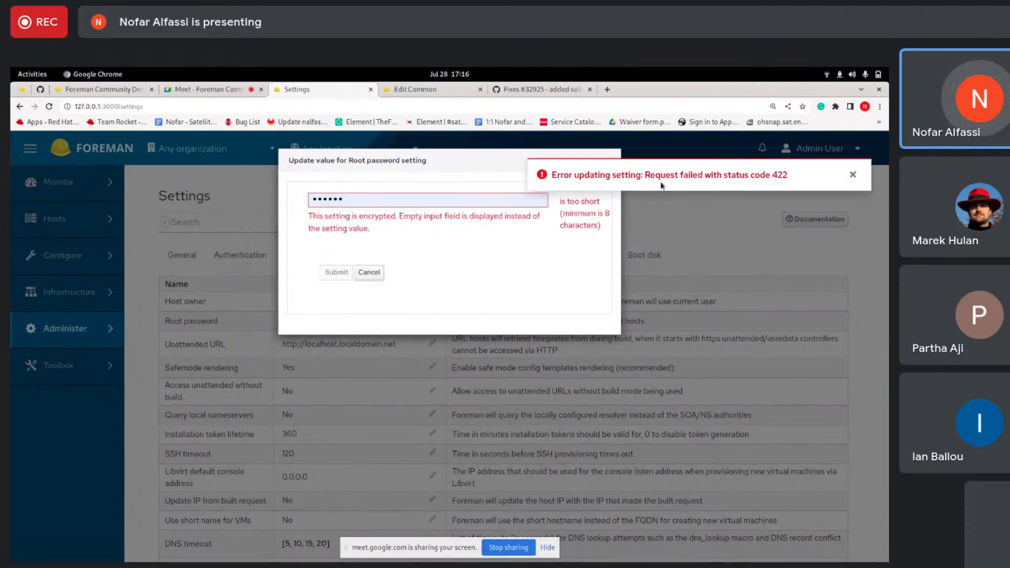
left_click(852, 176)
- Enter an eight-character password for the Root password setting, save it and dismiss the notification
left_click(358, 199)
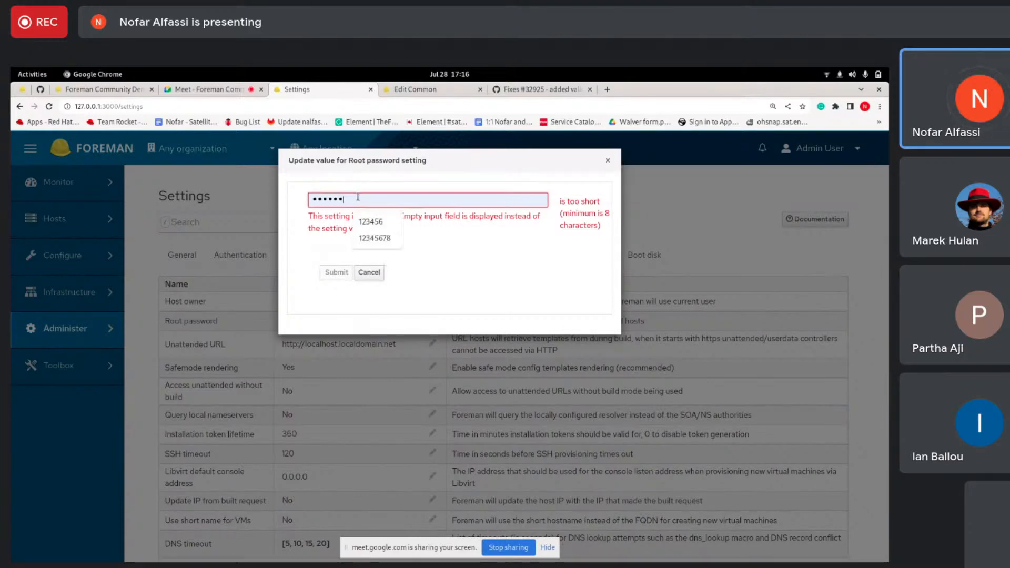
left_click(379, 239)
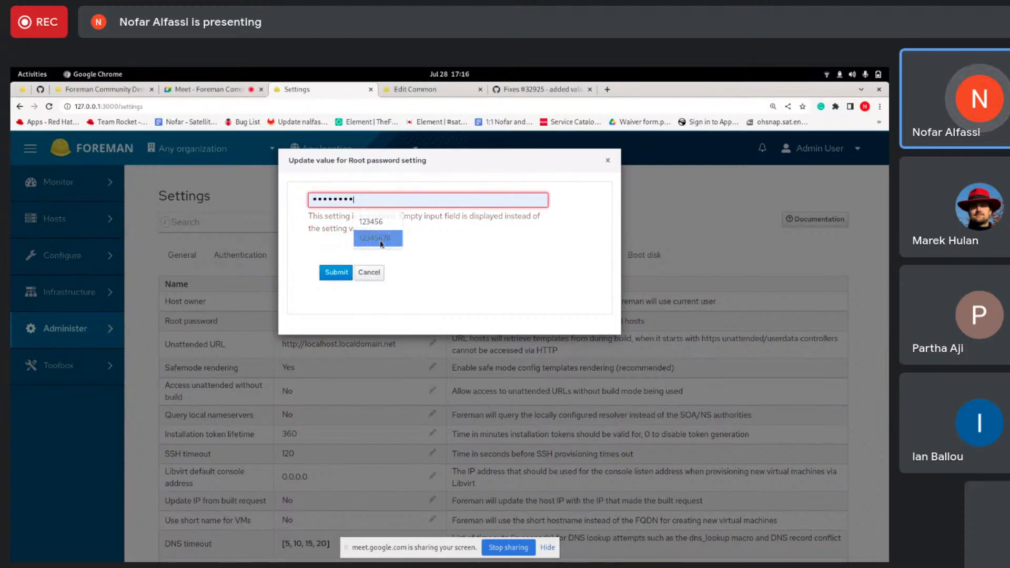
left_click(341, 274)
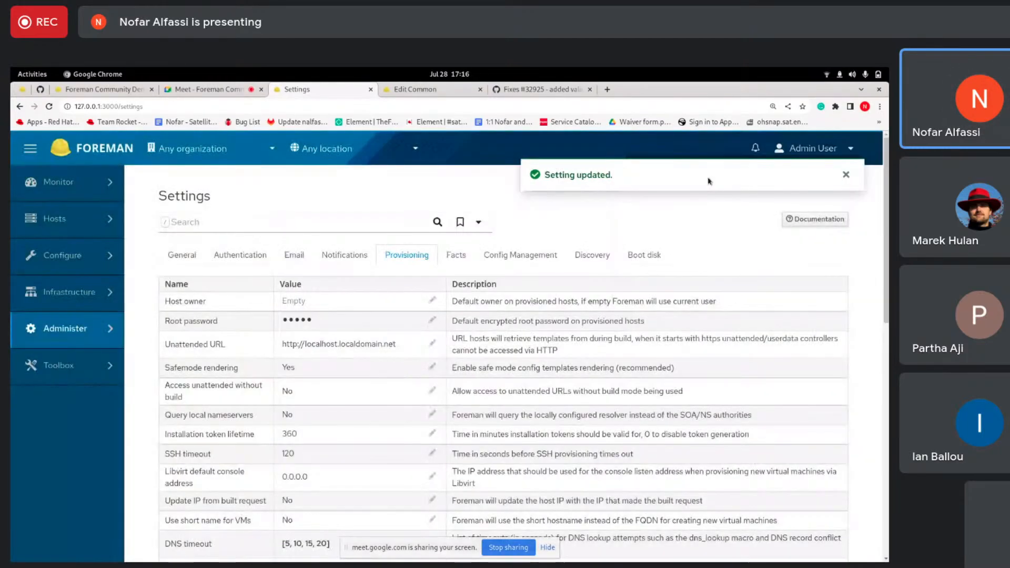
left_click(847, 175)
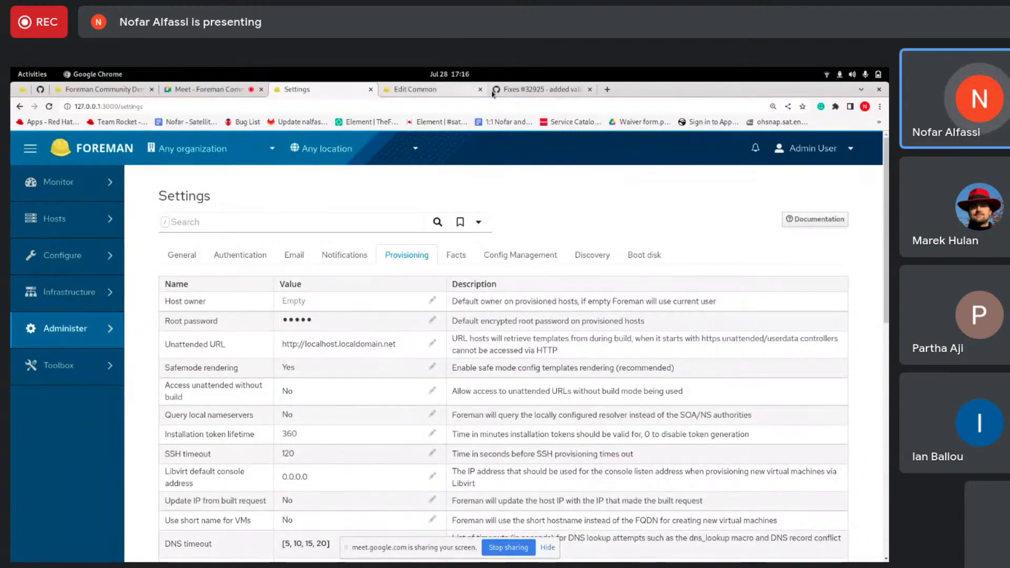
- Examine the root_pass length validation in provisioning.rb in the Fixes #32925 pull request and return to the Foreman settings
left_click(536, 95)
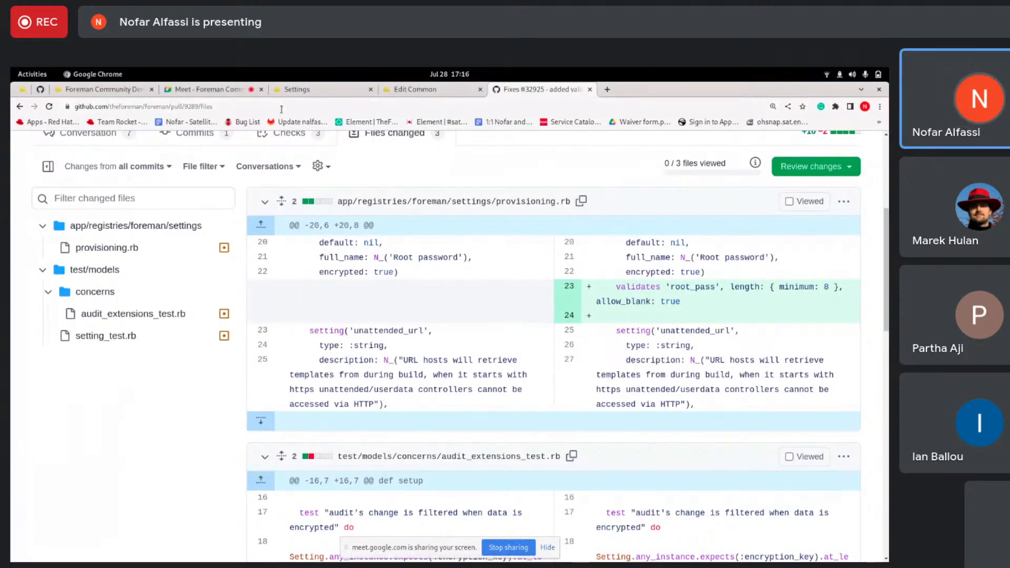
left_click(333, 91)
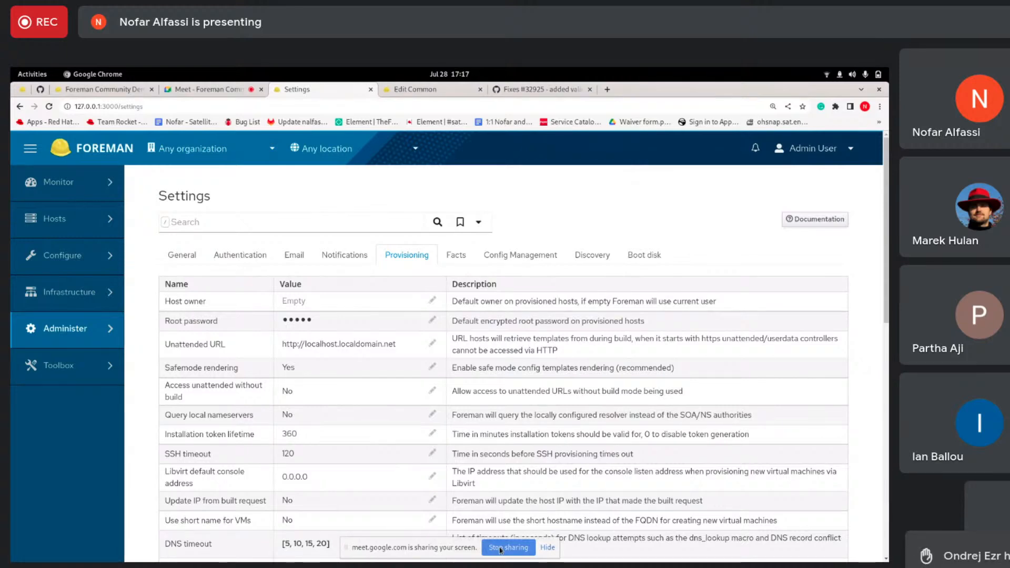
left_click(500, 550)
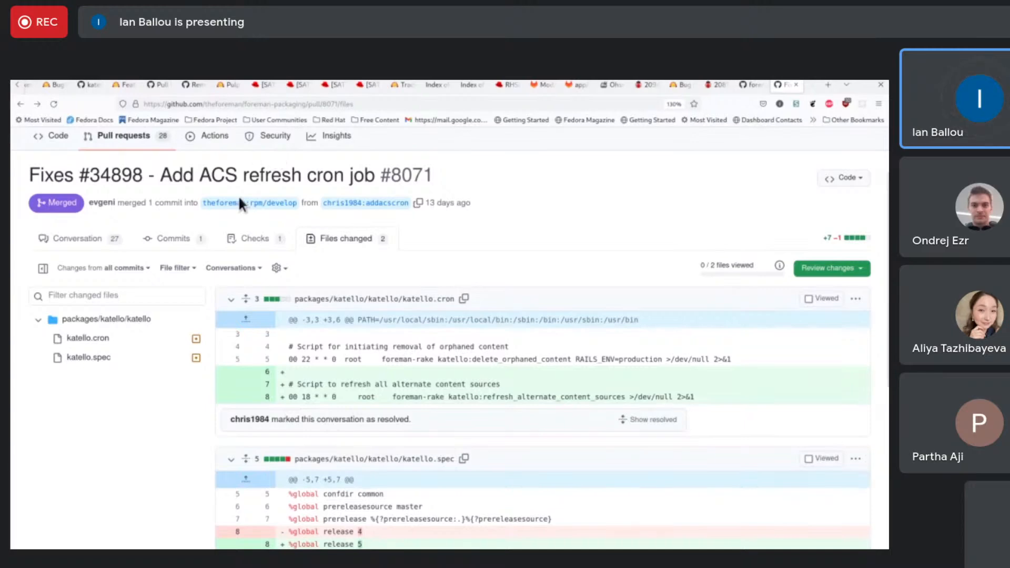
- Examine the changed files of the "Add ACS refresh cron job" pull request #8071, including katello.cron and katello.spec
scroll(224, 201, "down", 2)
scroll(230, 198, "up", 2)
scroll(218, 169, "down", 2)
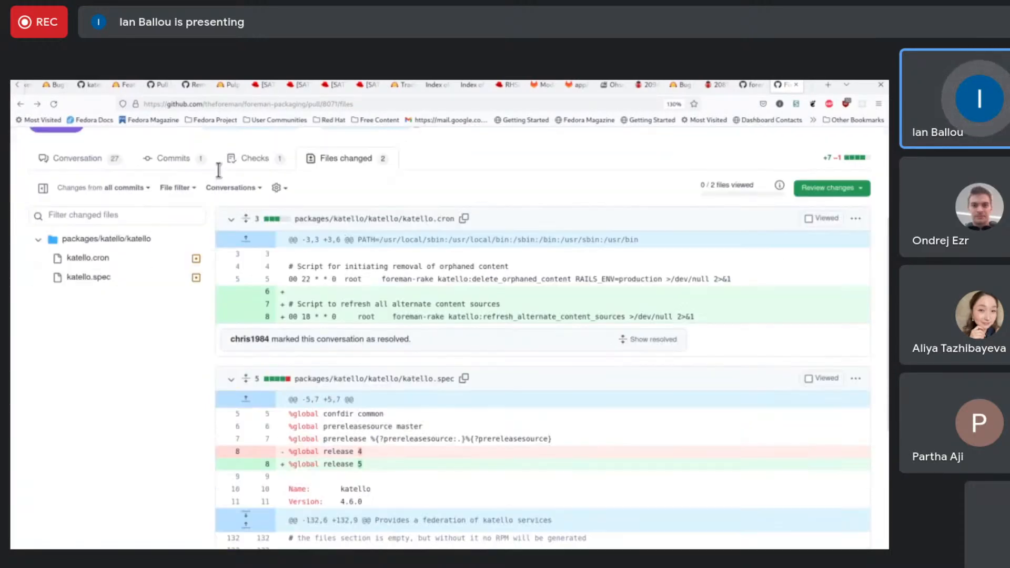
scroll(219, 170, "down", 1)
scroll(218, 170, "up", 3)
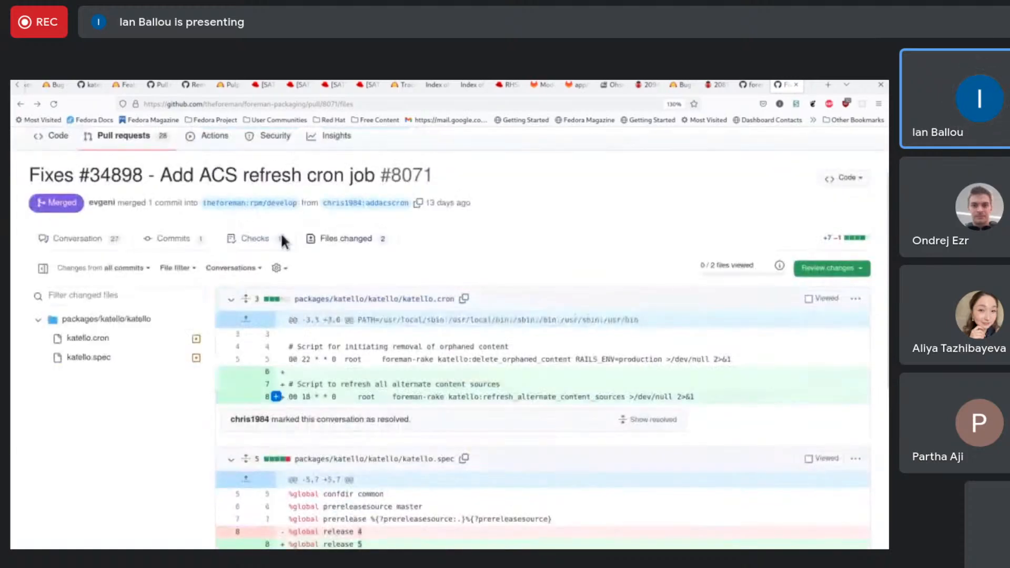
left_click(339, 235)
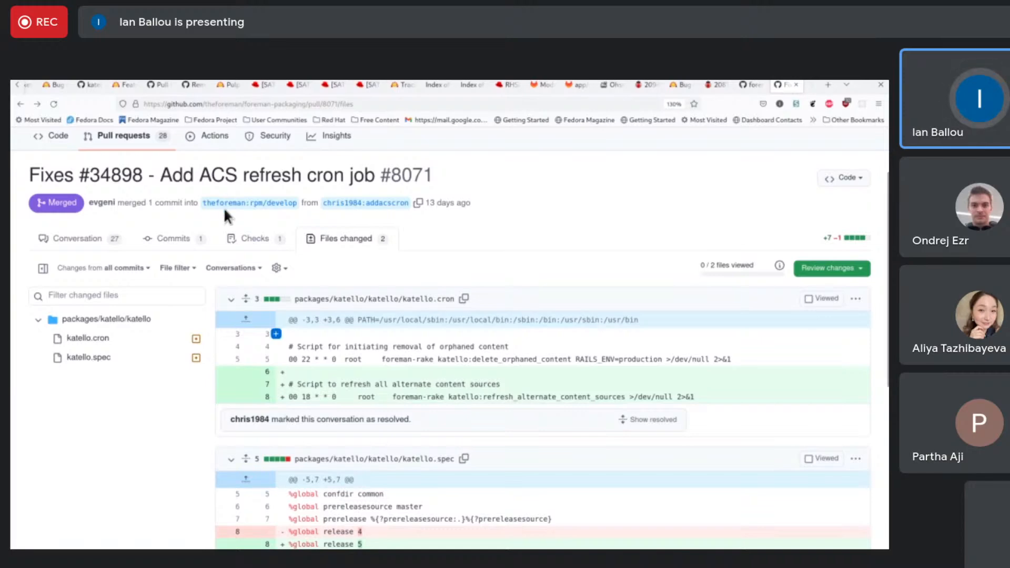
scroll(223, 216, "down", 2)
scroll(223, 216, "up", 2)
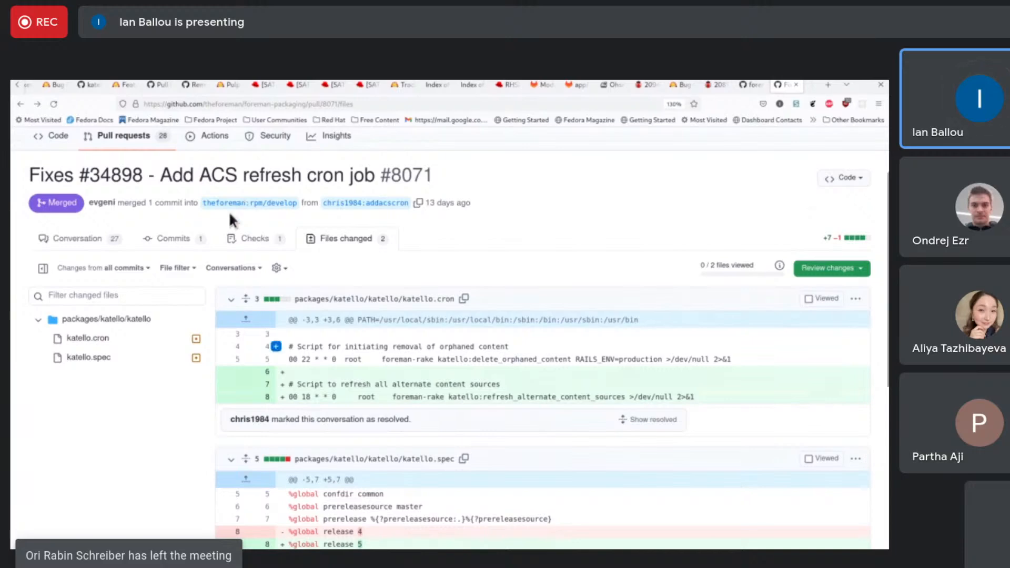
scroll(232, 218, "down", 5)
scroll(247, 223, "up", 5)
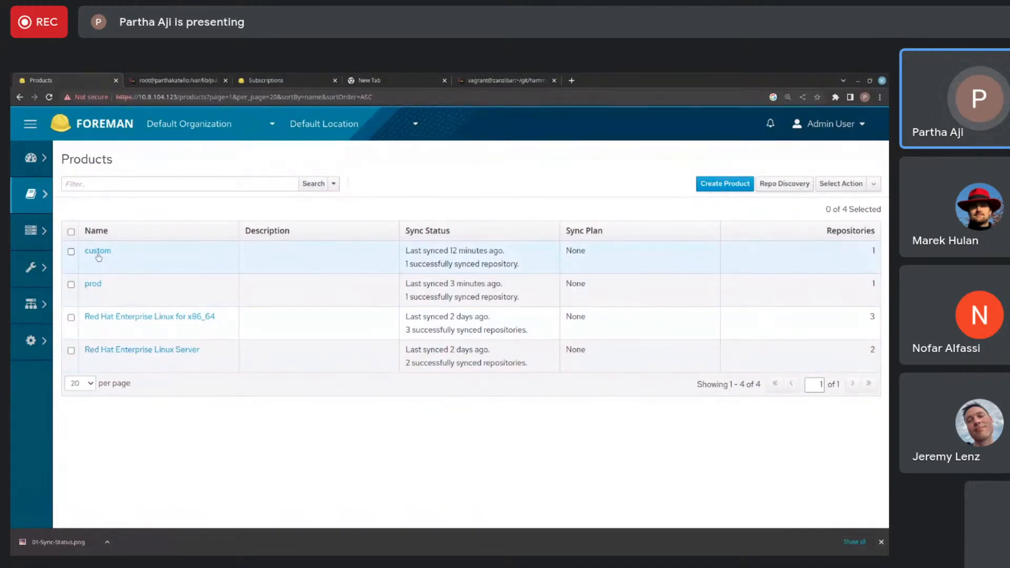
- Review the repositories of the Red Hat Enterprise Linux for x86_64, Red Hat Enterprise Linux Server, prod and custom products
left_click(96, 317)
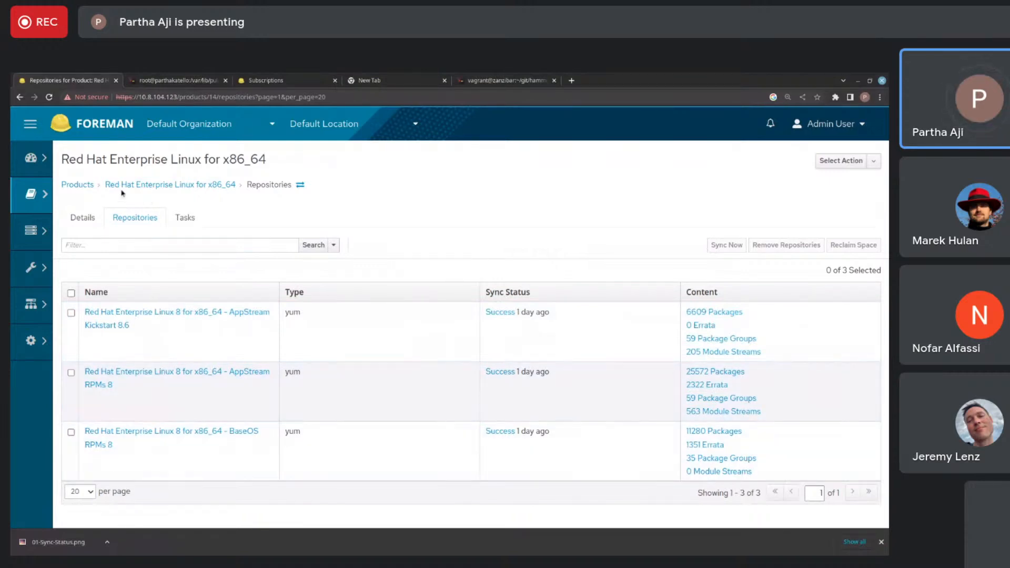
left_click(78, 186)
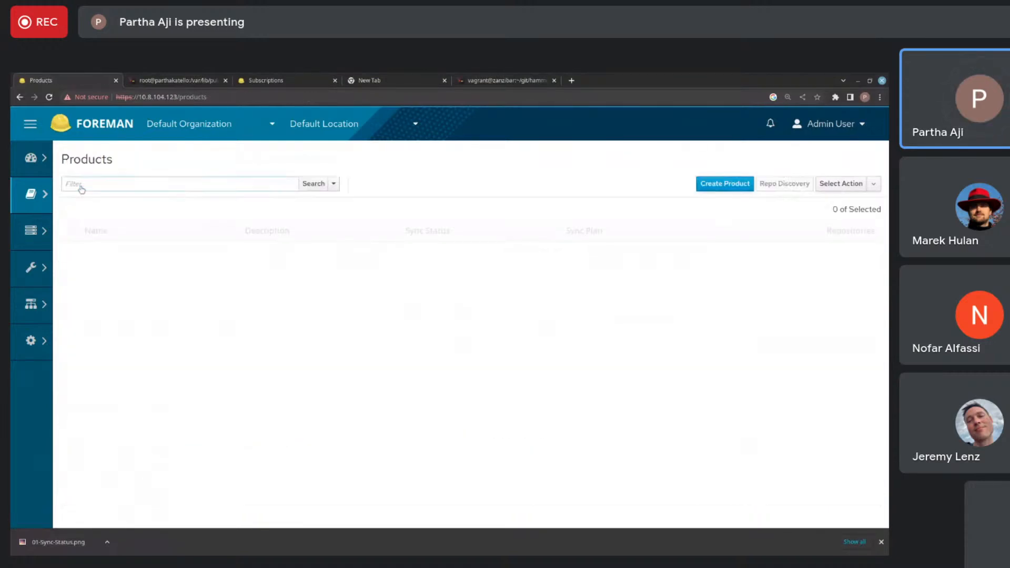
left_click(119, 352)
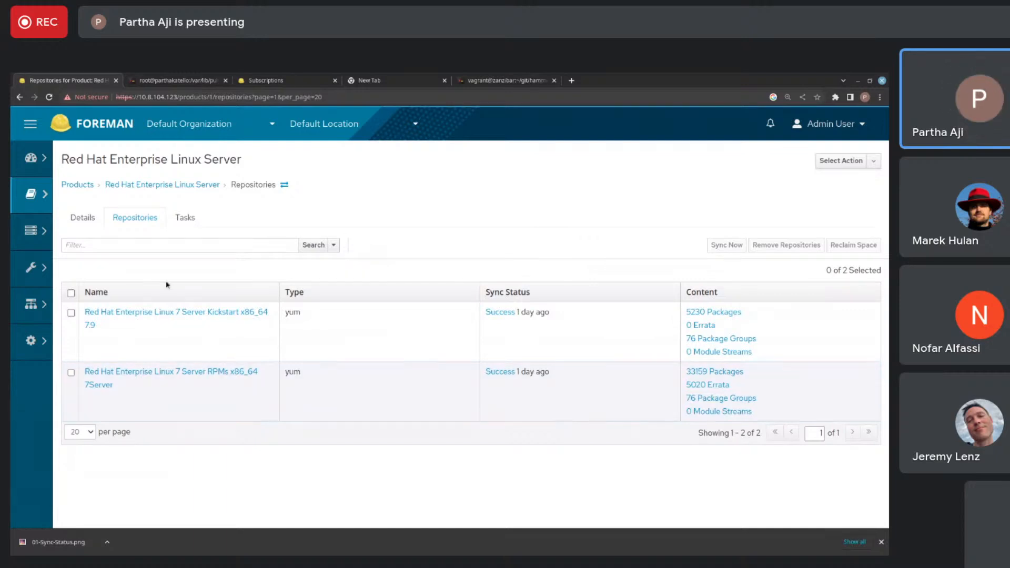
left_click(80, 184)
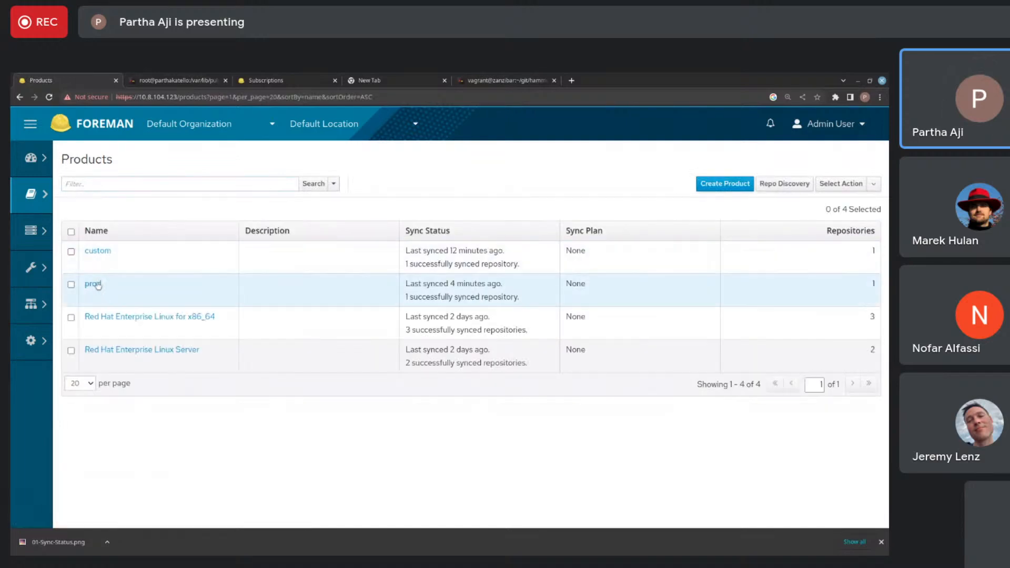
left_click(95, 285)
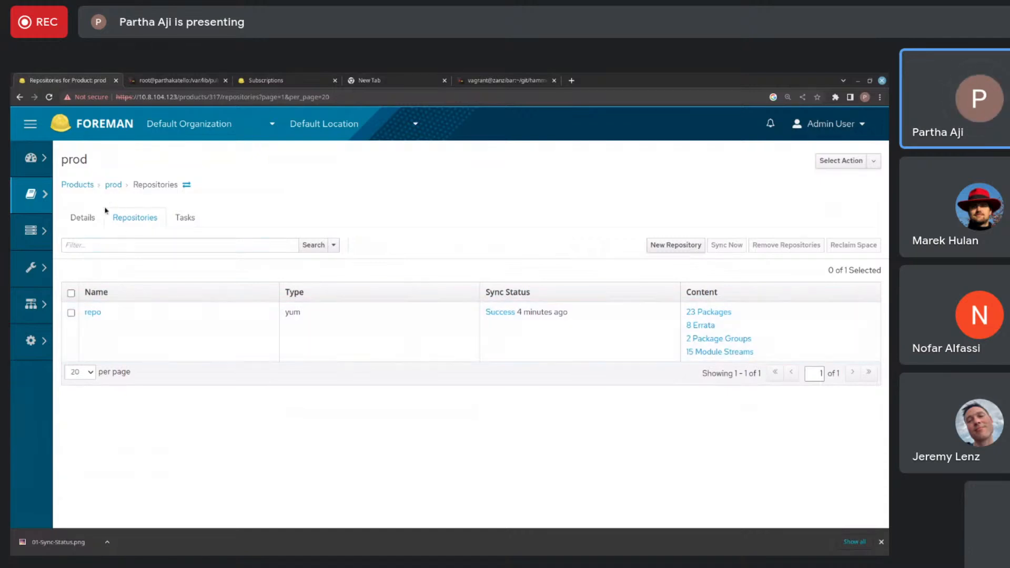
left_click(111, 188)
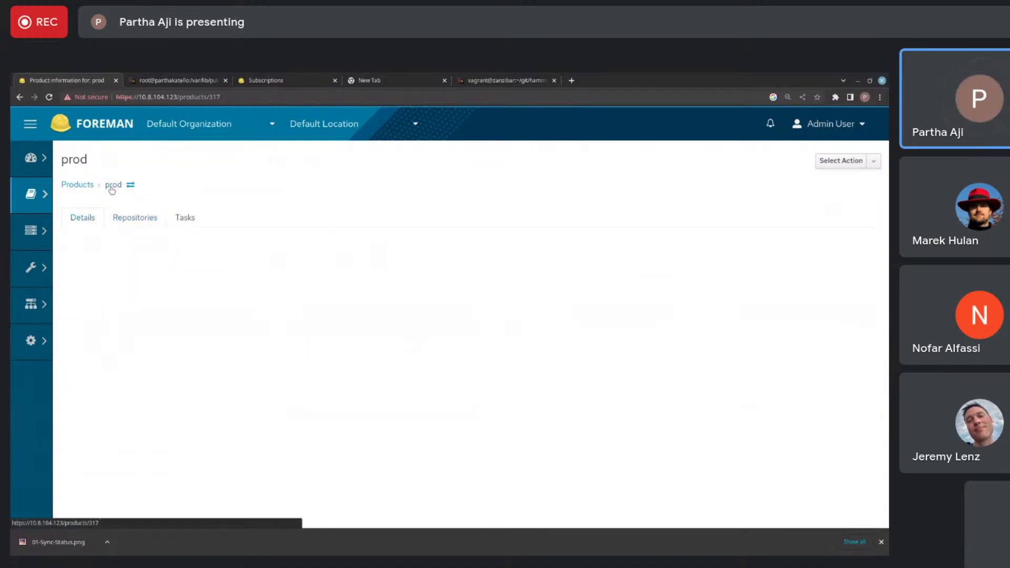
left_click(78, 186)
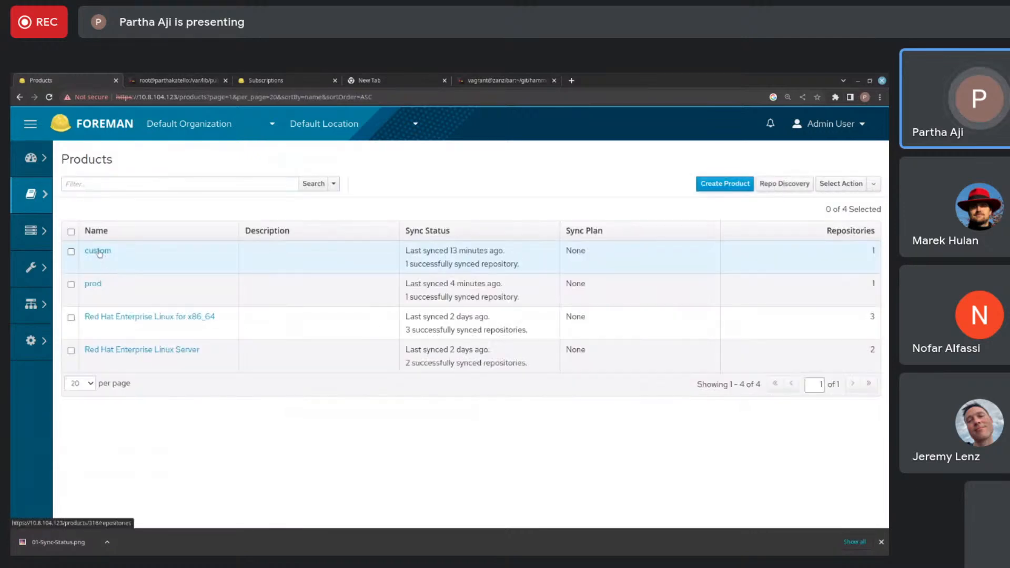
left_click(98, 251)
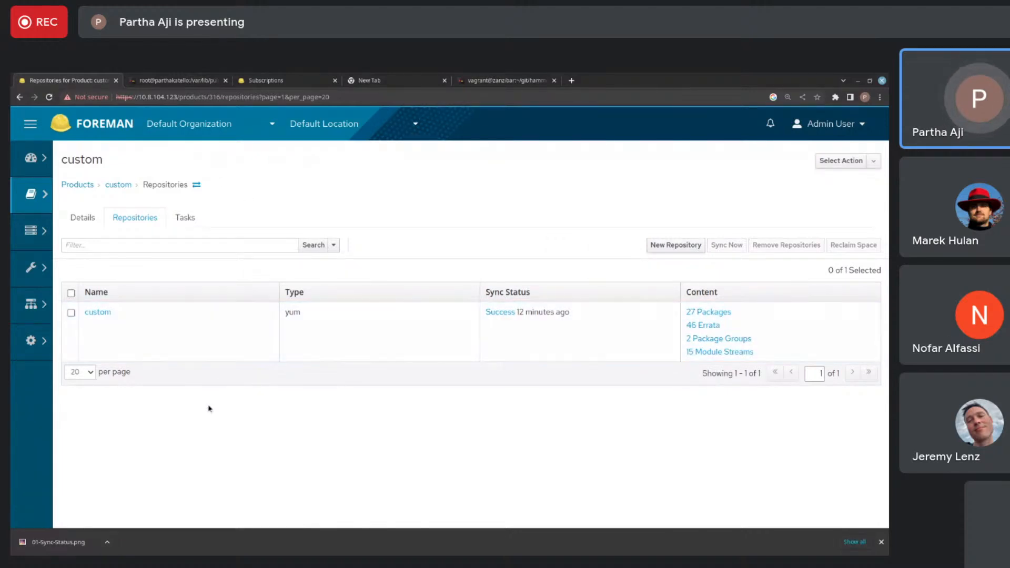
- Switch to the Secure Shell terminal in the exports directory and run reset to clear the screen
left_click(190, 79)
type("reset")
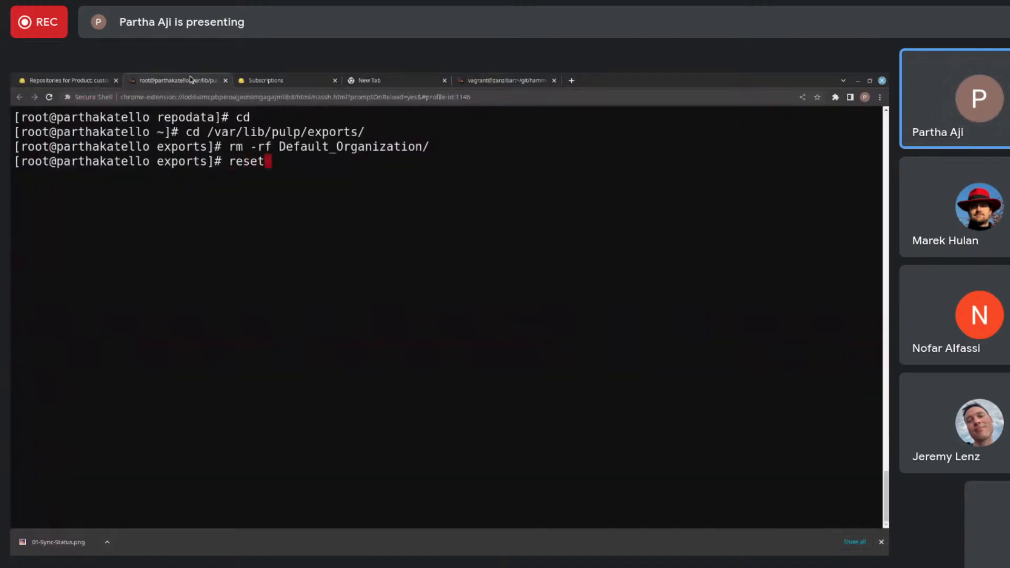
key("Return")
- Check the root filesystem's disk usage with df -h / and highlight the used space value
type("df ")
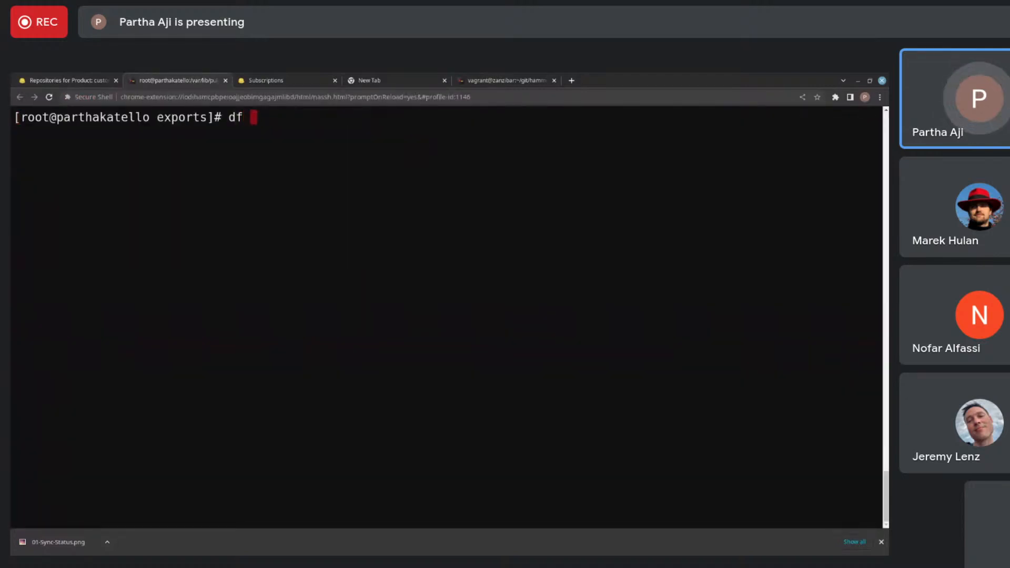
type("-h /")
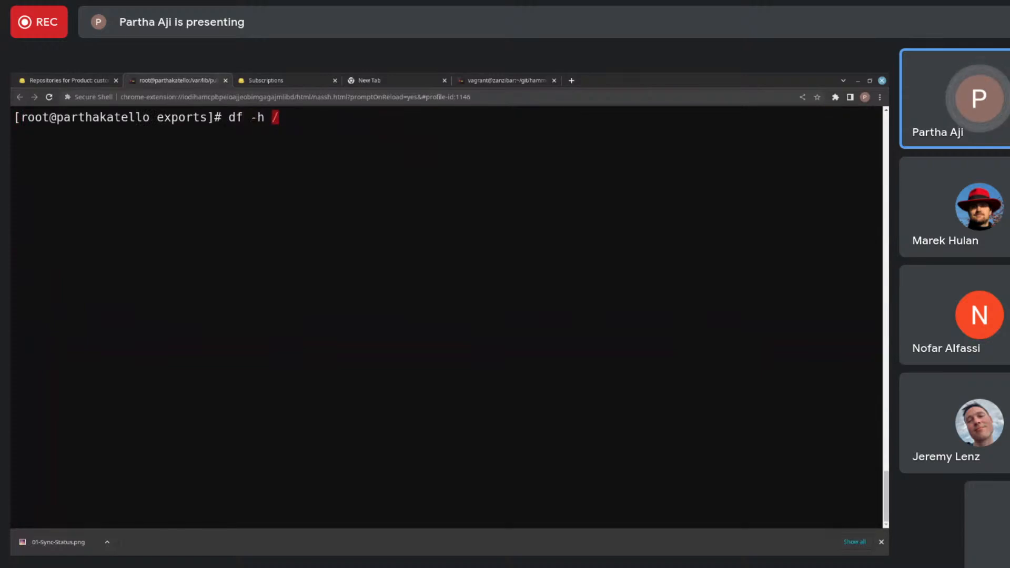
type("var")
key("BackSpace")
key("BackSpace")
key("BackSpace")
key("Return")
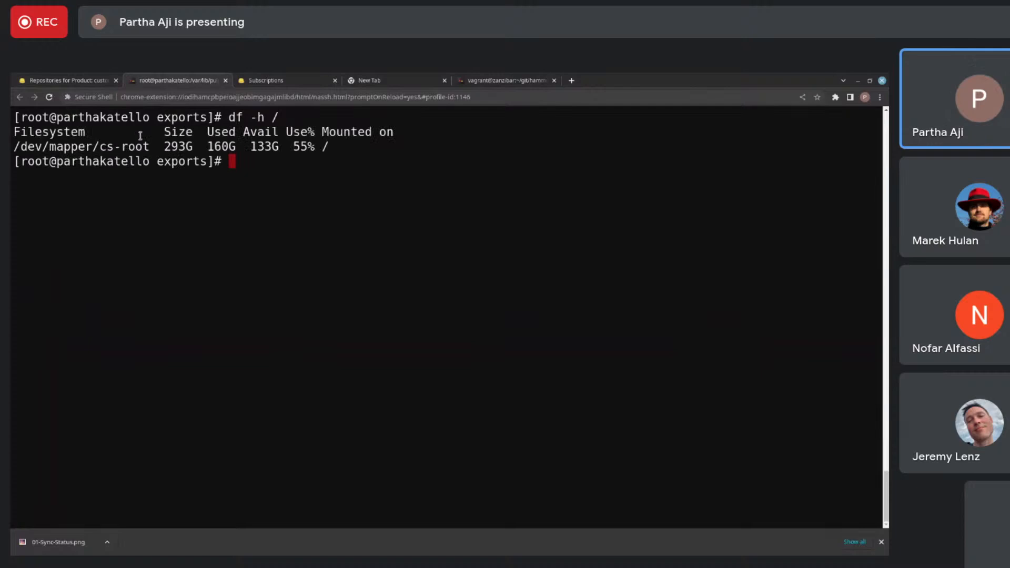
left_click_drag(208, 148, 233, 142)
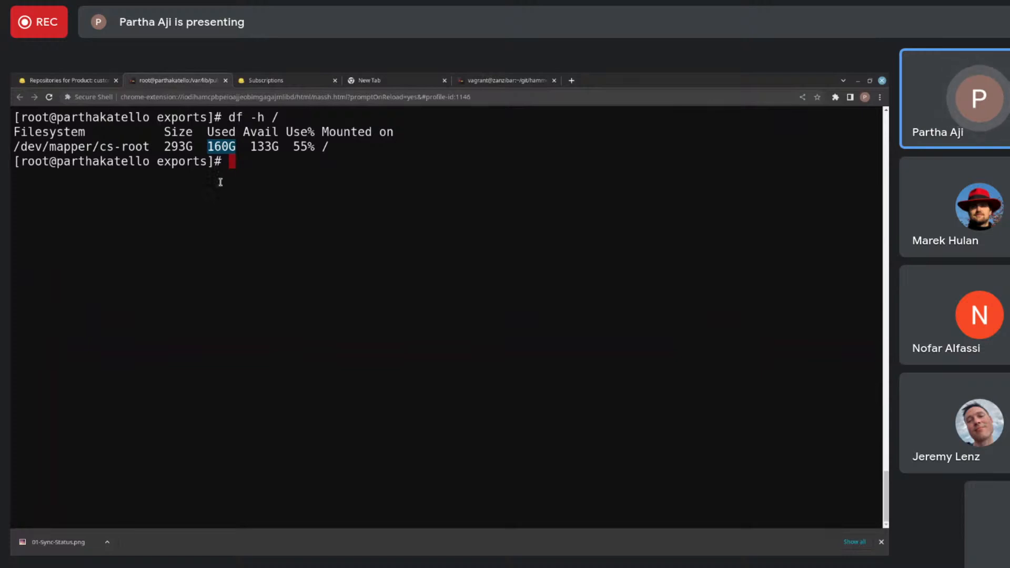
left_click(85, 80)
left_click(149, 81)
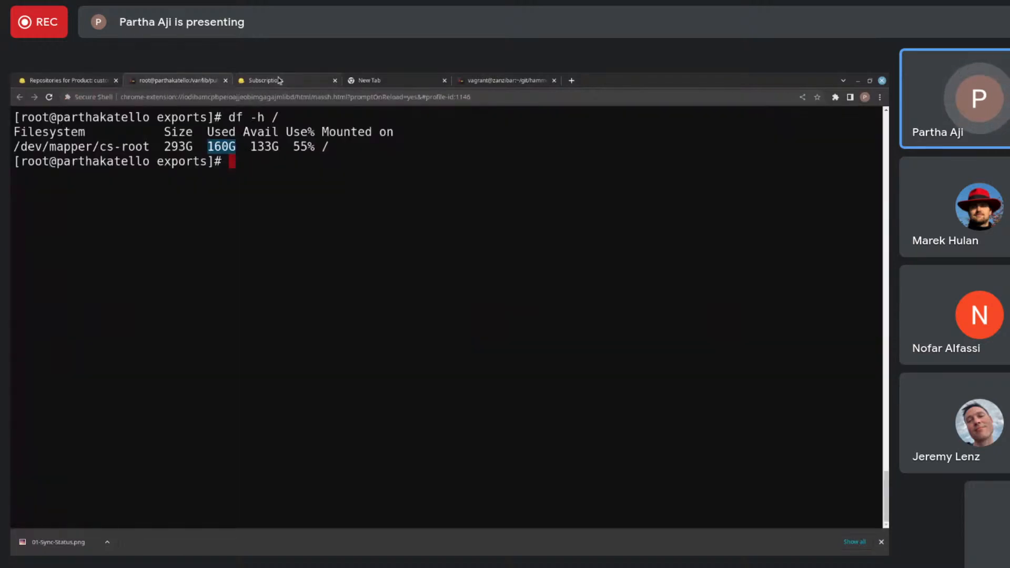
- Return to the Foreman products list and open the details of the repository "repo" in the prod product
mouse_move(280, 81)
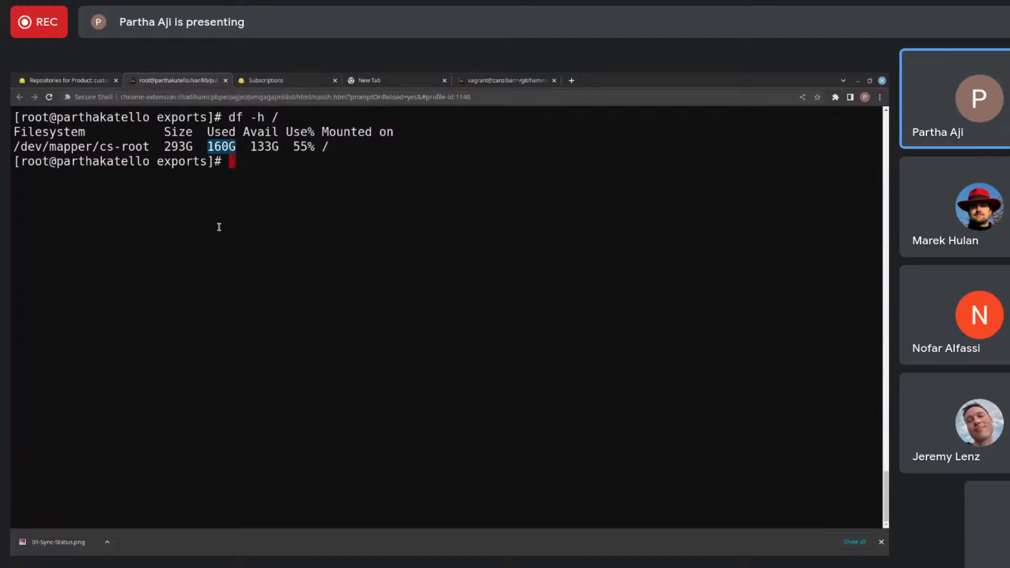
left_click(50, 84)
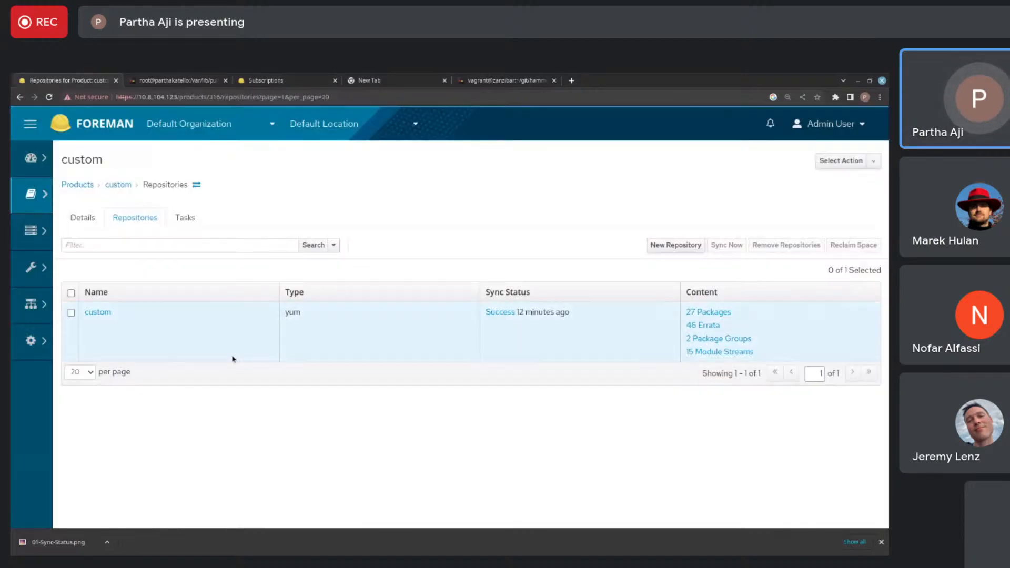
left_click(81, 185)
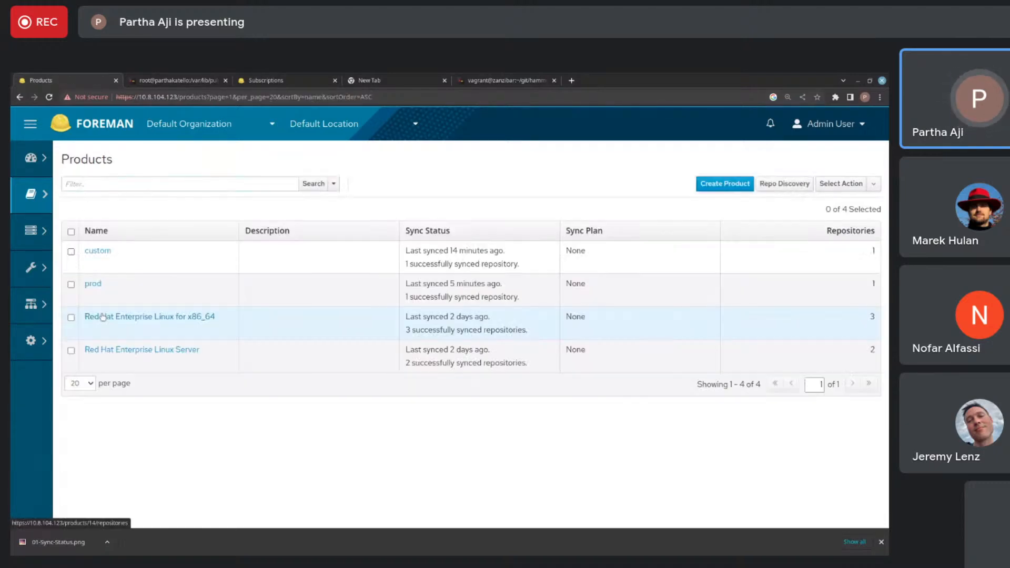
left_click(95, 288)
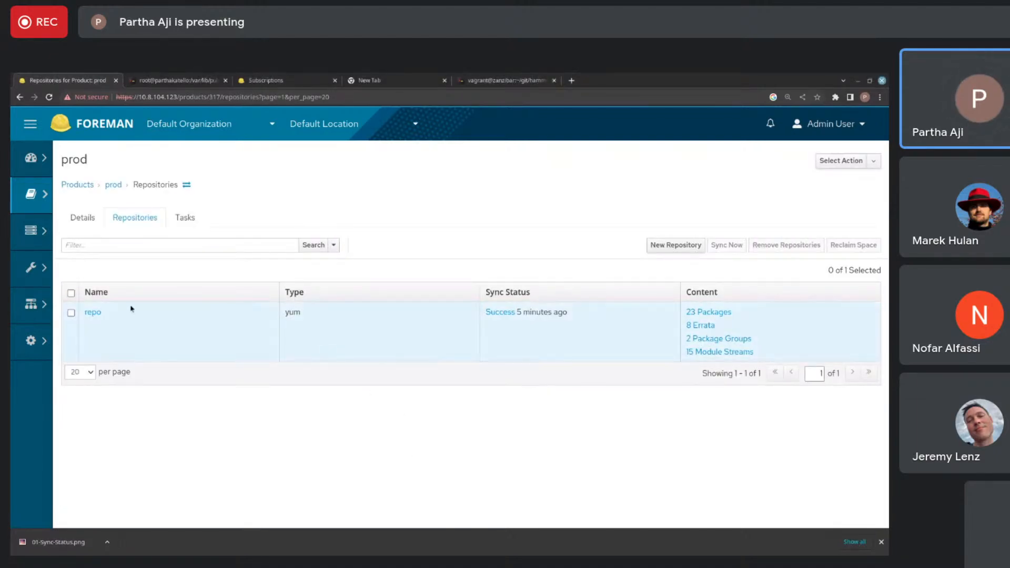
left_click(94, 313)
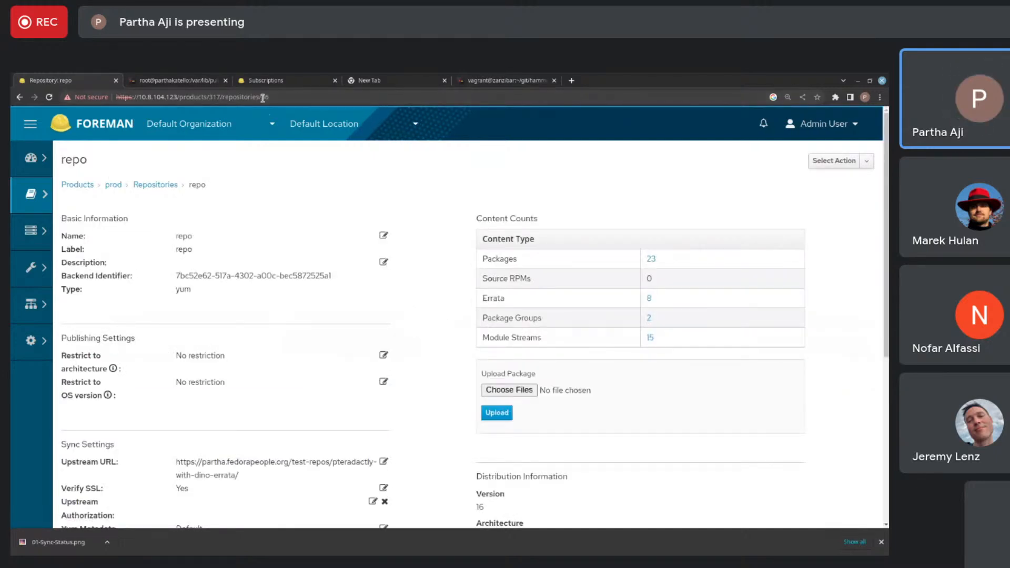
- Switch to the Secure Shell terminal and enter the start of the export command, hammer content-export
left_click(160, 80)
type("hammer ")
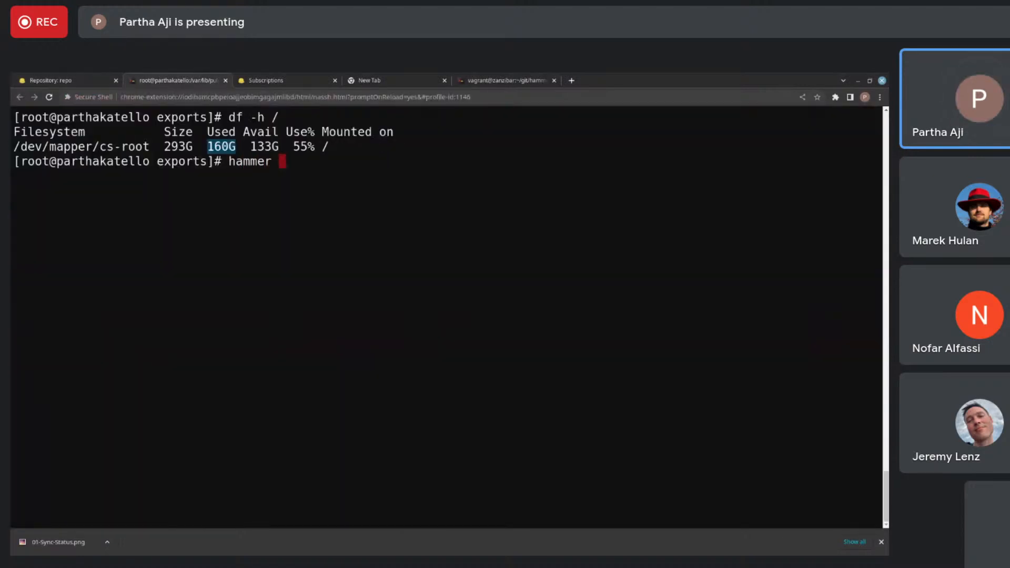
type("ex")
key("BackSpace")
key("BackSpace")
type("content-export")
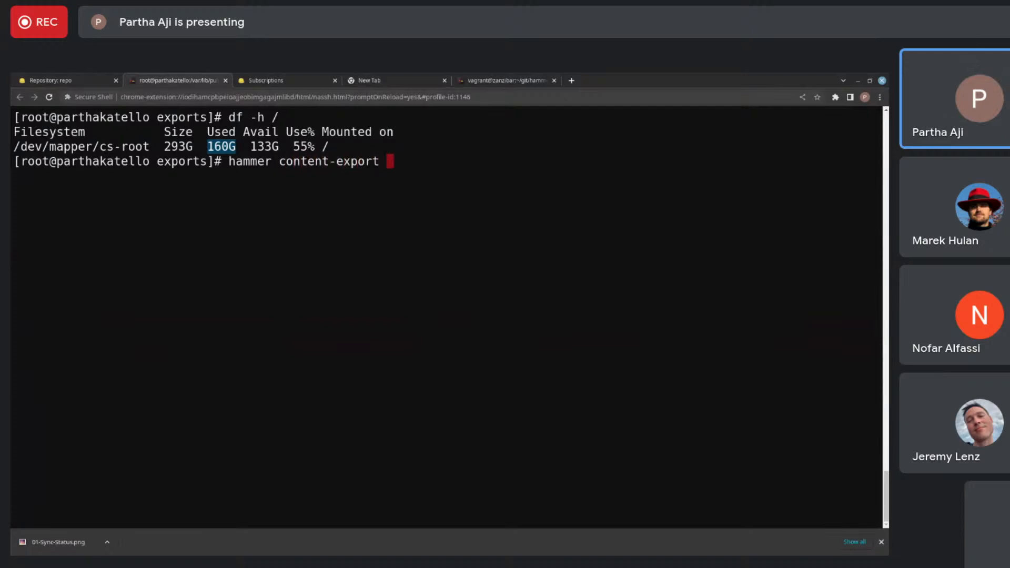
- Look up the ID of the repository "repo" in its Foreman page address and return to the terminal
left_click(98, 80)
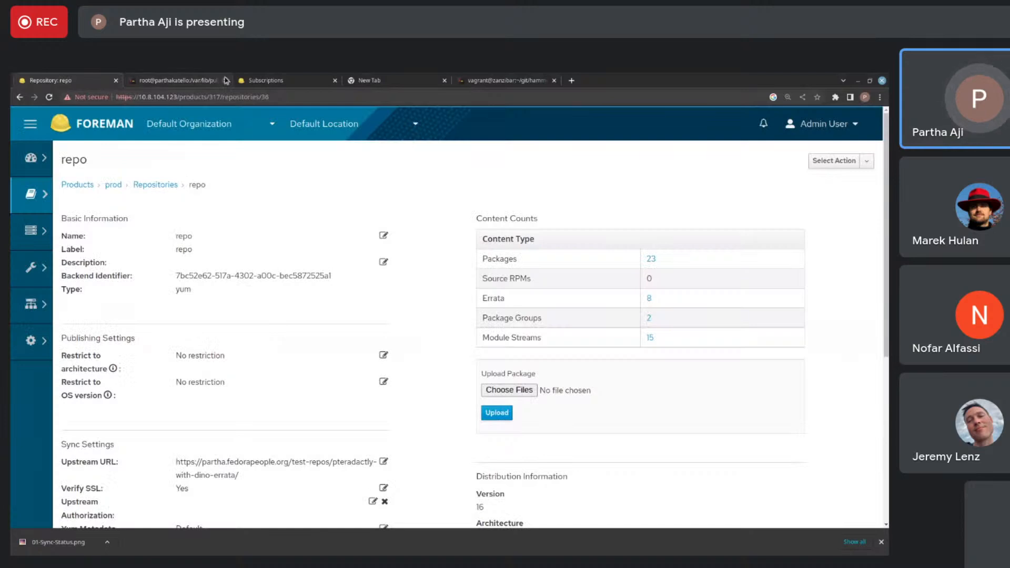
left_click_drag(261, 97, 291, 98)
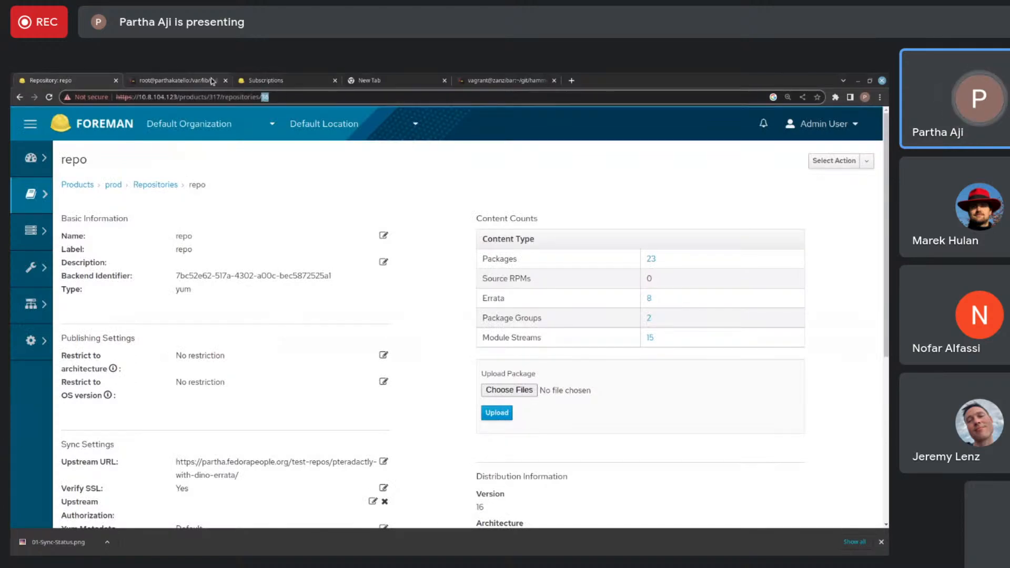
left_click(171, 81)
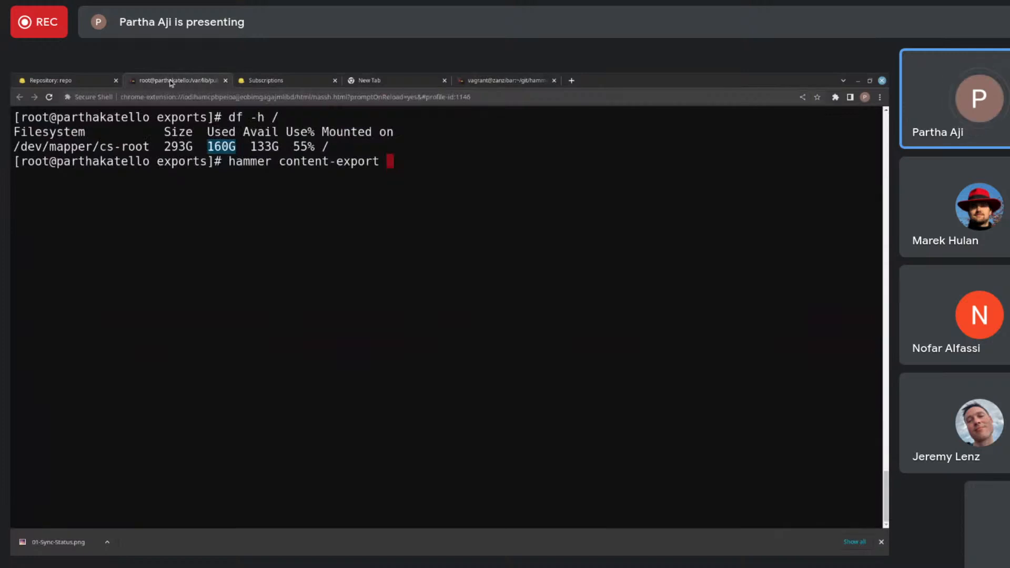
- Complete and run the export command as hammer content-export complete repository --id=36
type("complete repository --id=36")
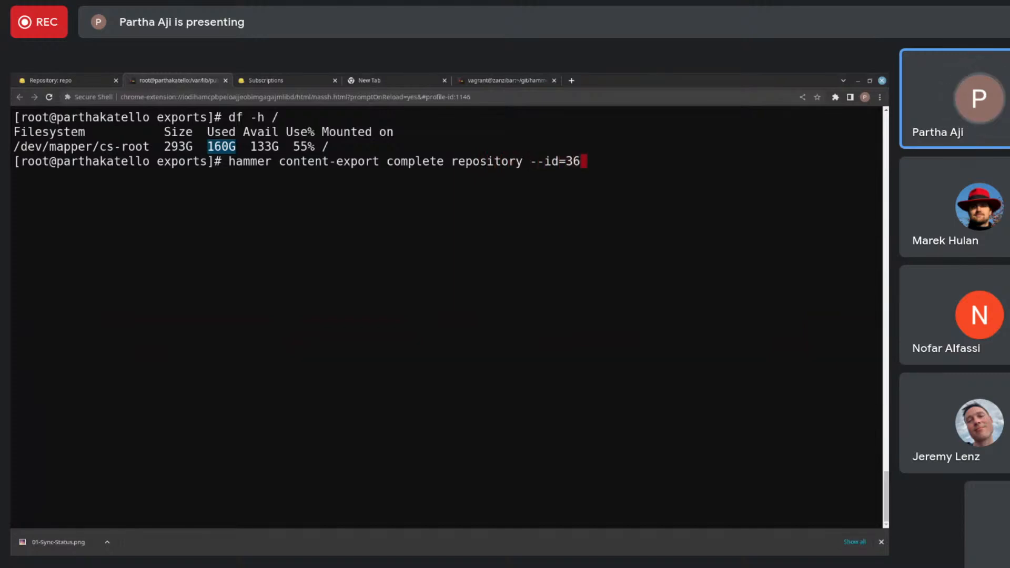
key("Return")
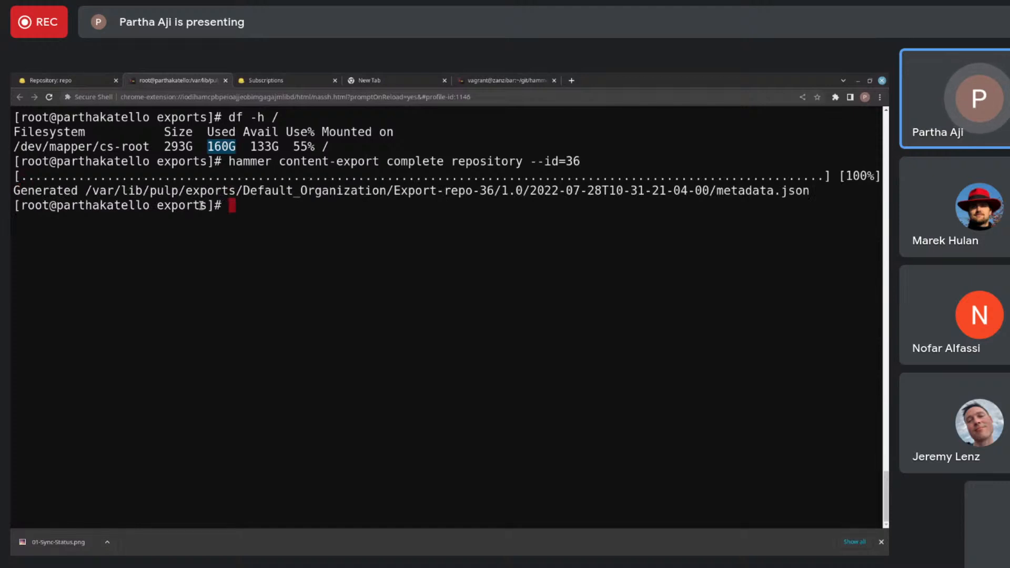
left_click_drag(708, 195, 87, 192)
key("ctrl+c")
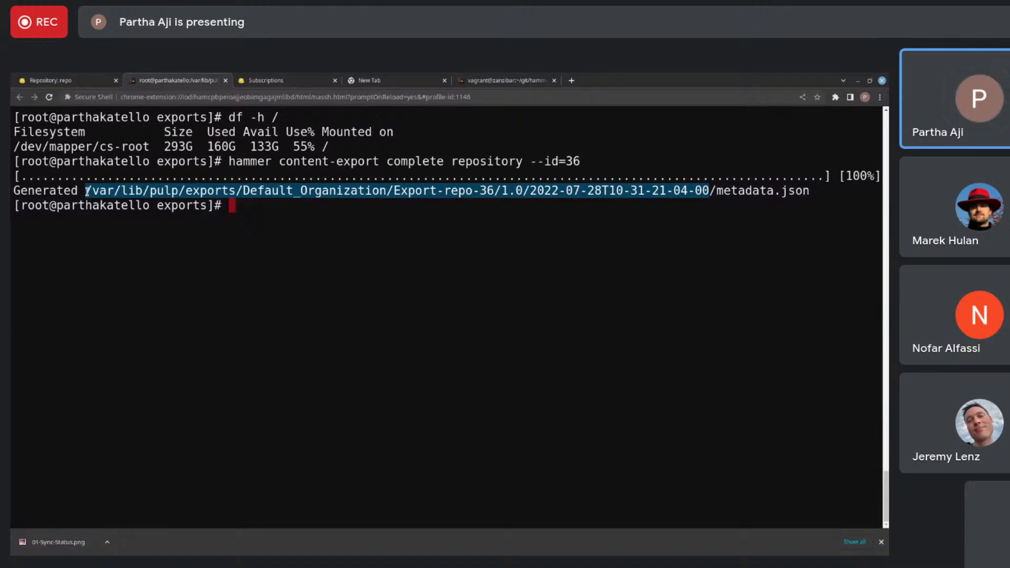
type("ls")
key("ctrl+shift+v")
key("Return")
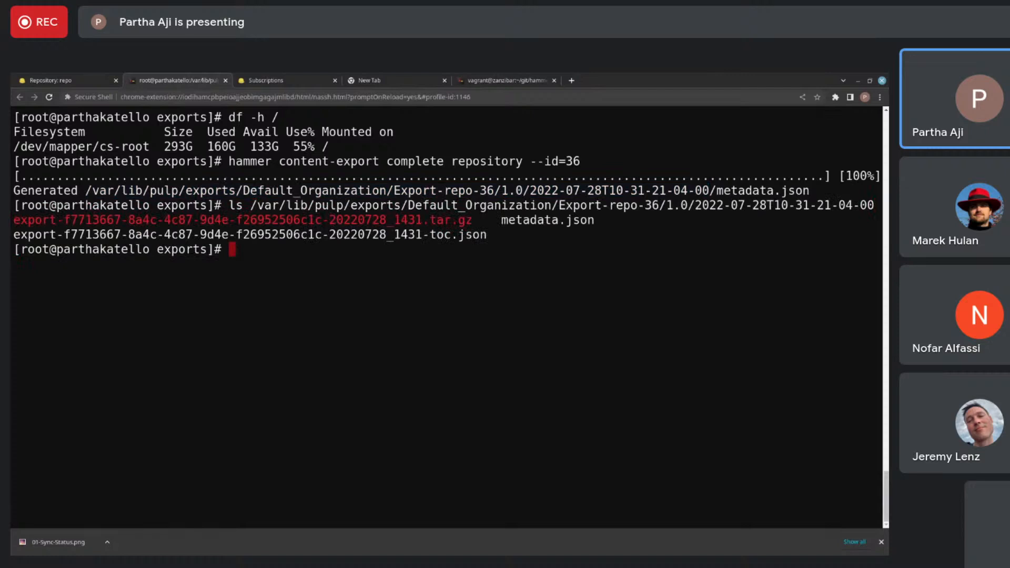
- Repeat the export directory listing in long format by adding the -l option
key("Up")
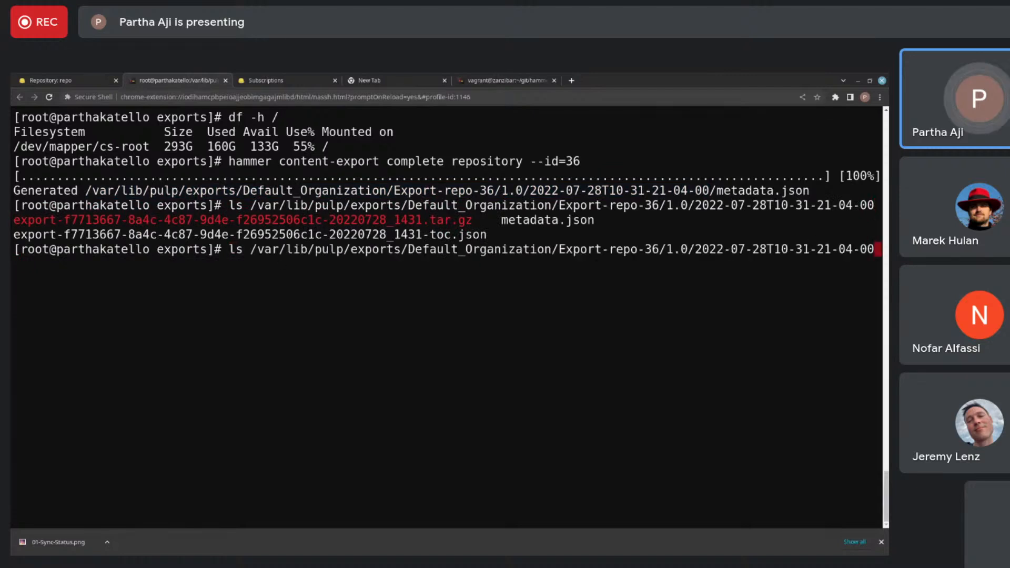
type("-l")
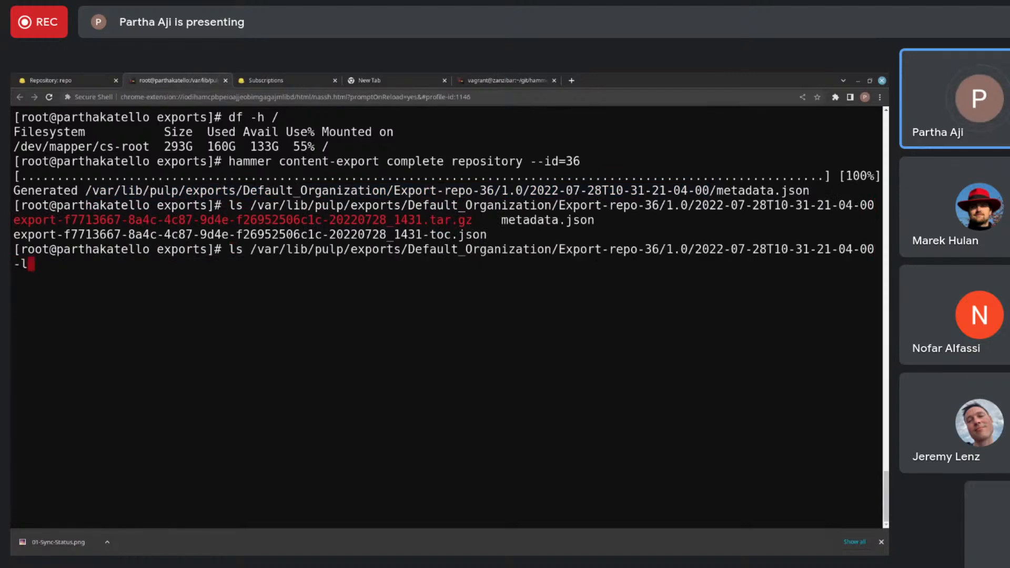
key("Return")
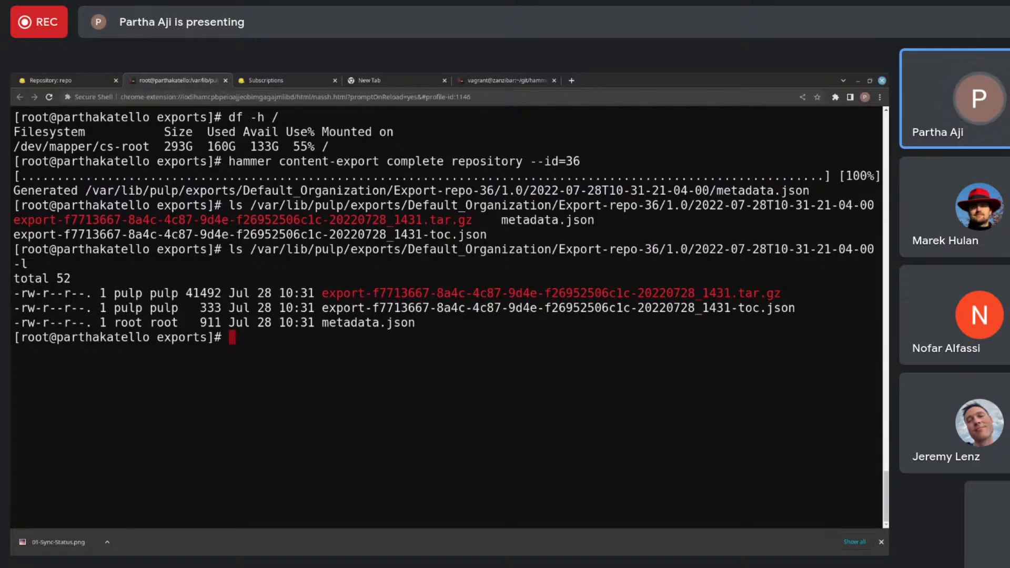
- Rerun the complete export of repository 36 with the additional option --format=syncable
key("Up")
key("Up")
key("Up")
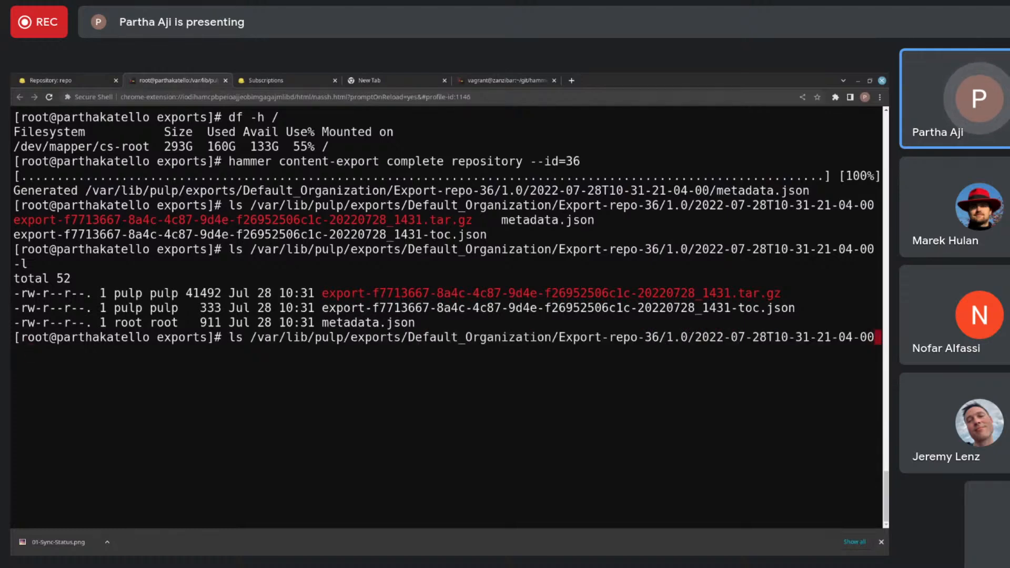
type("--id=36 --")
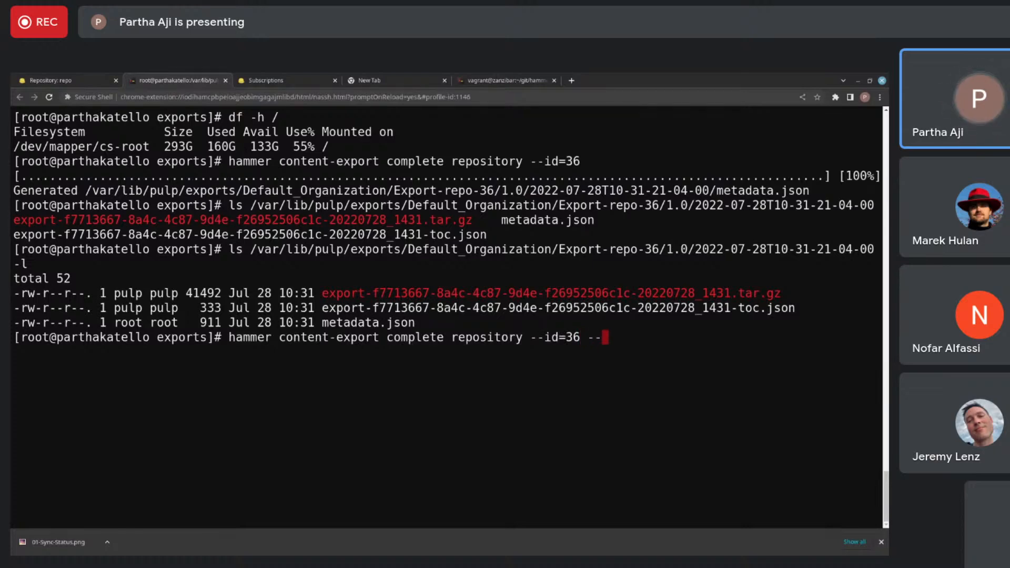
type("forma")
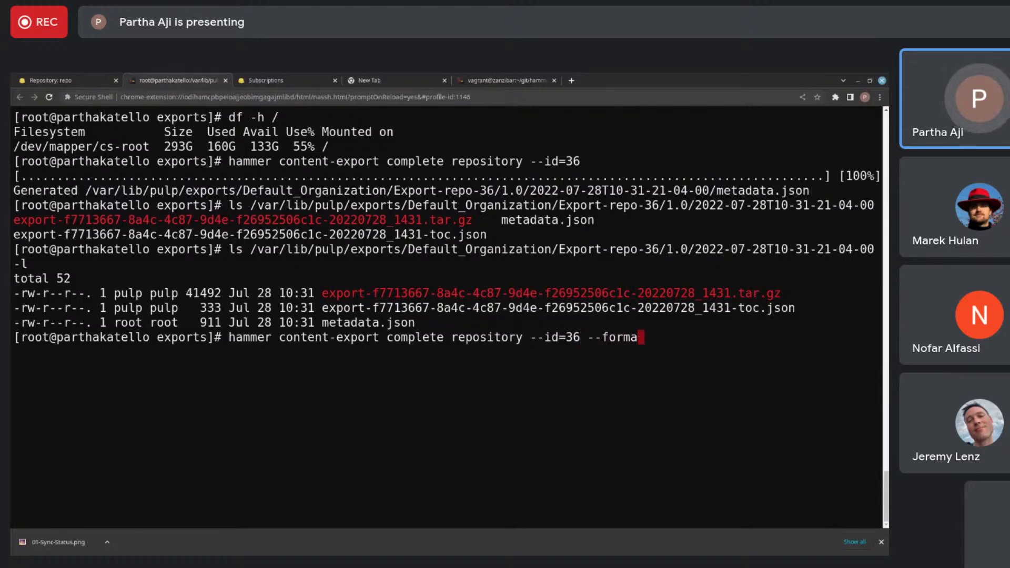
type("t=s")
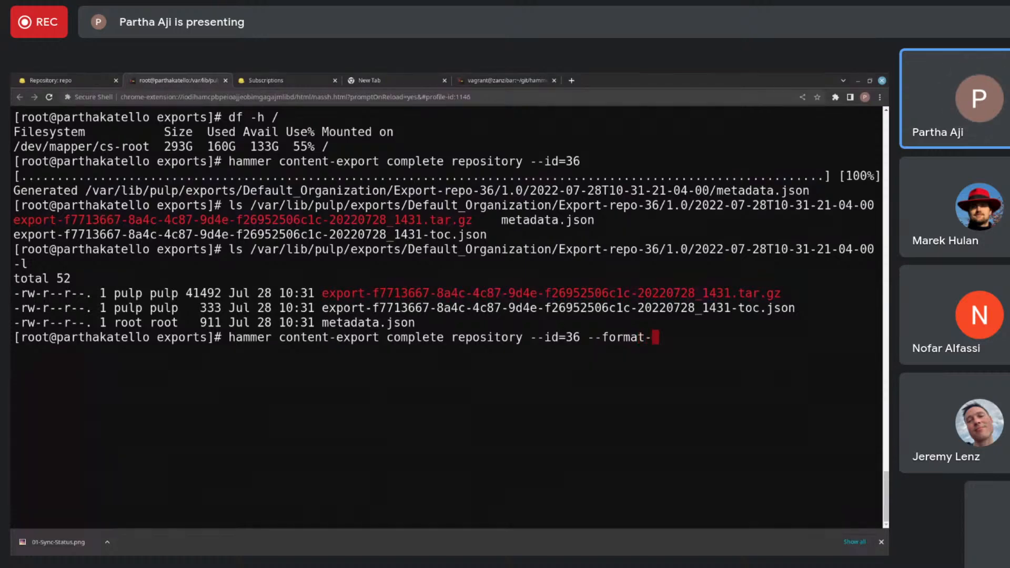
type("yncable")
key("Return")
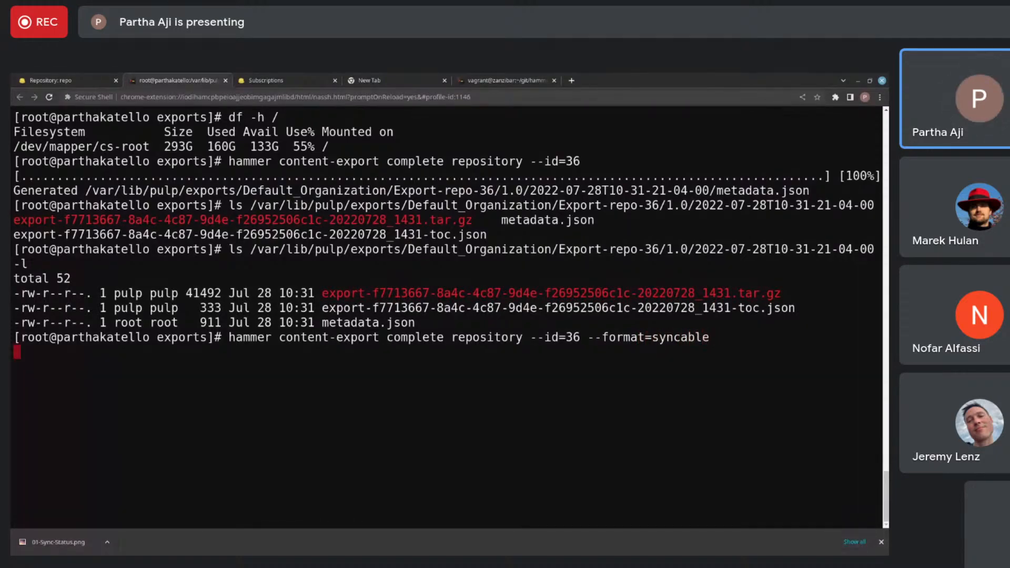
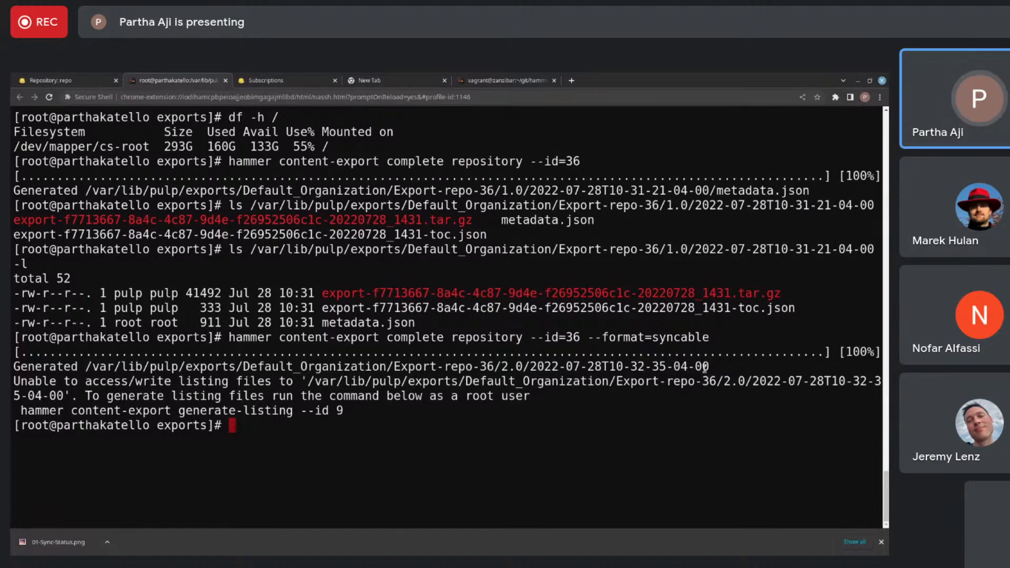
left_click_drag(707, 366, 87, 366)
type("ls")
key("ctrl+shift+v")
key("Return")
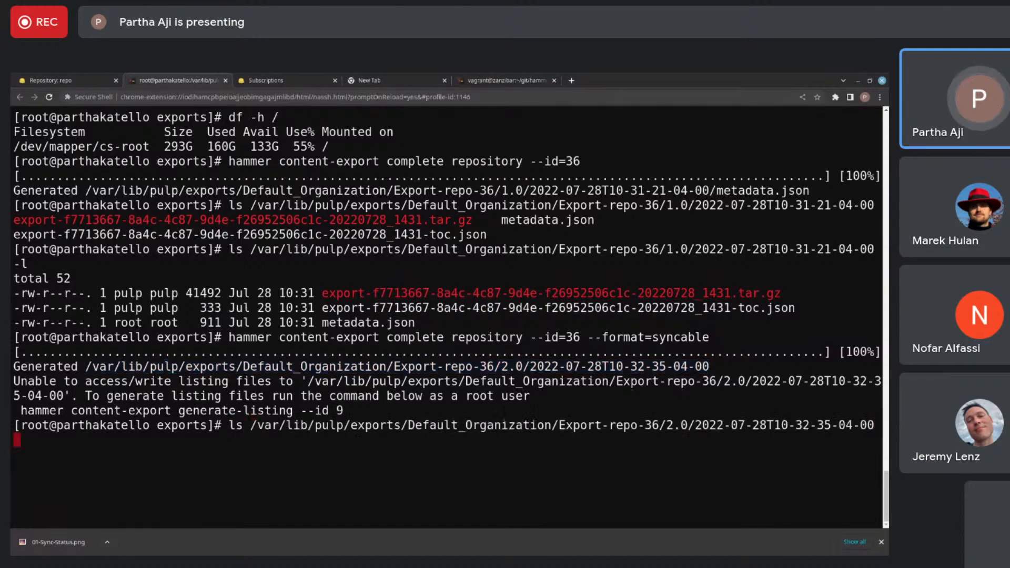
- List the custom/prod/repo/ subdirectory inside the syncable export of repository 36
key("Up")
type("/custom/prod/repo/")
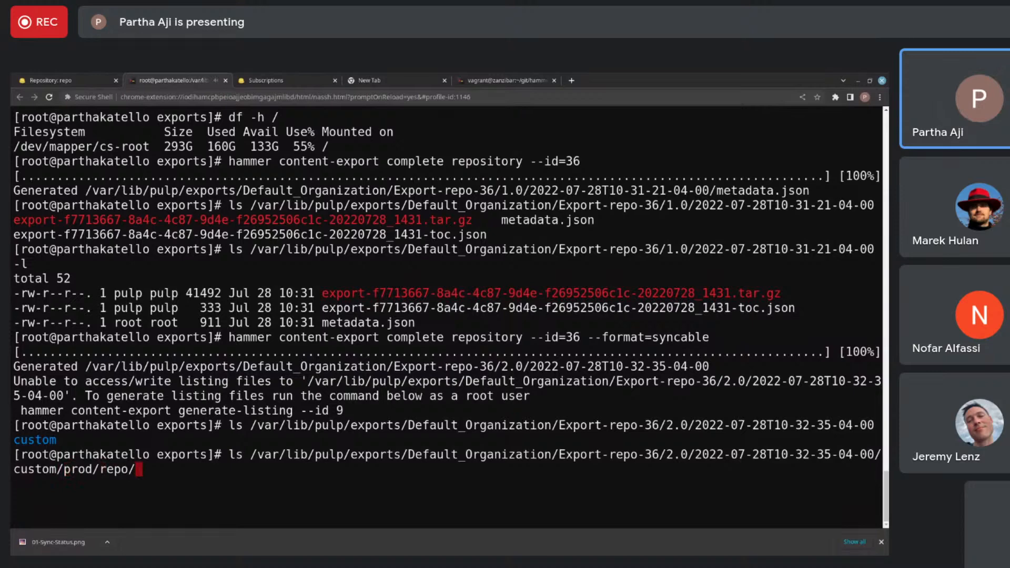
key("Return")
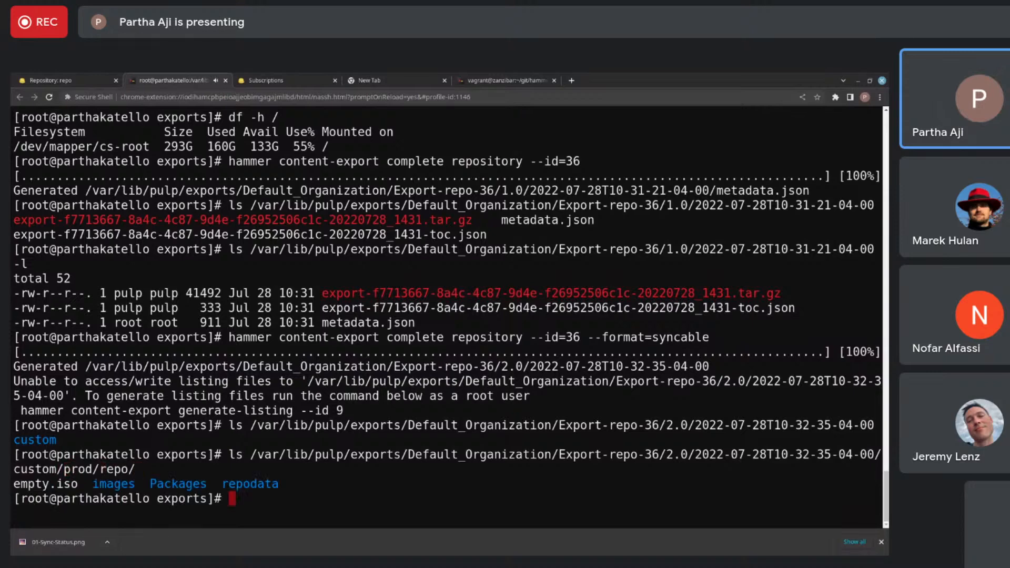
- Extend the listing path to the repo's Packages/ directory and show its subfolders
key("Up")
type("{")
key("BackSpace")
type("P")
key("Tab")
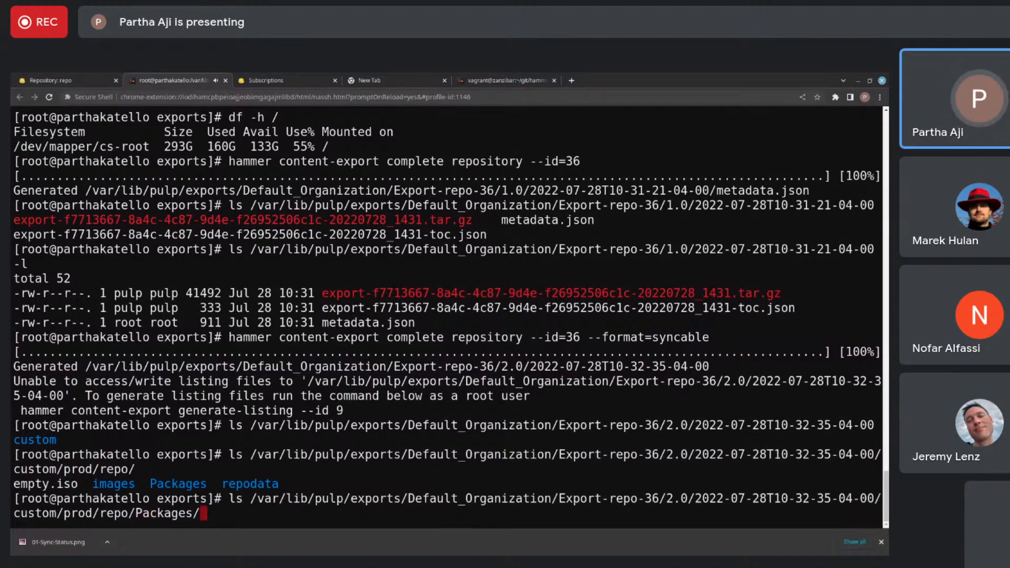
key("Tab")
key("Tab")
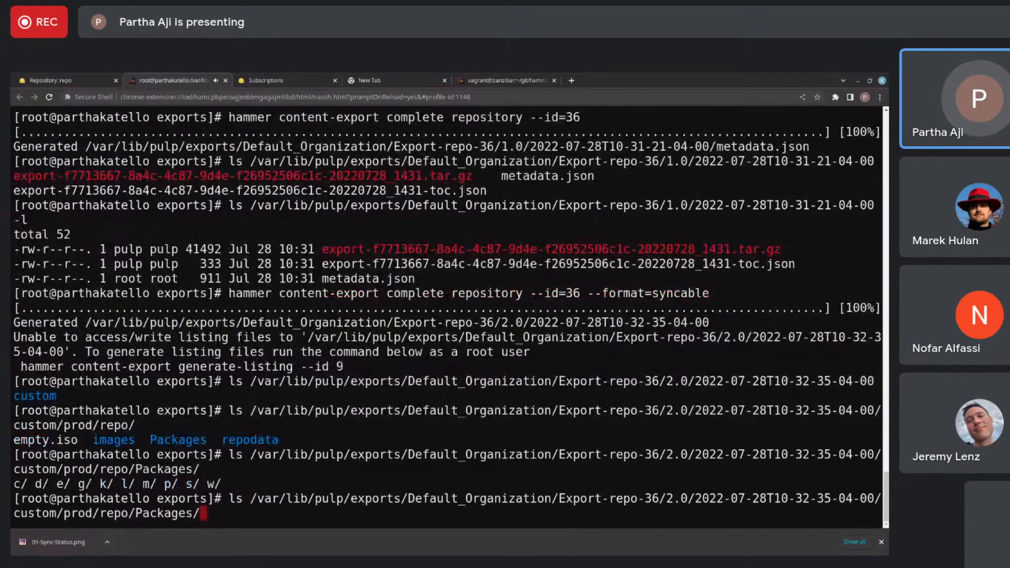
- Look up the package in the c/ subfolder of Packages through path completion, and discard the command line
type("c")
key("Tab")
key("Tab")
key("Tab")
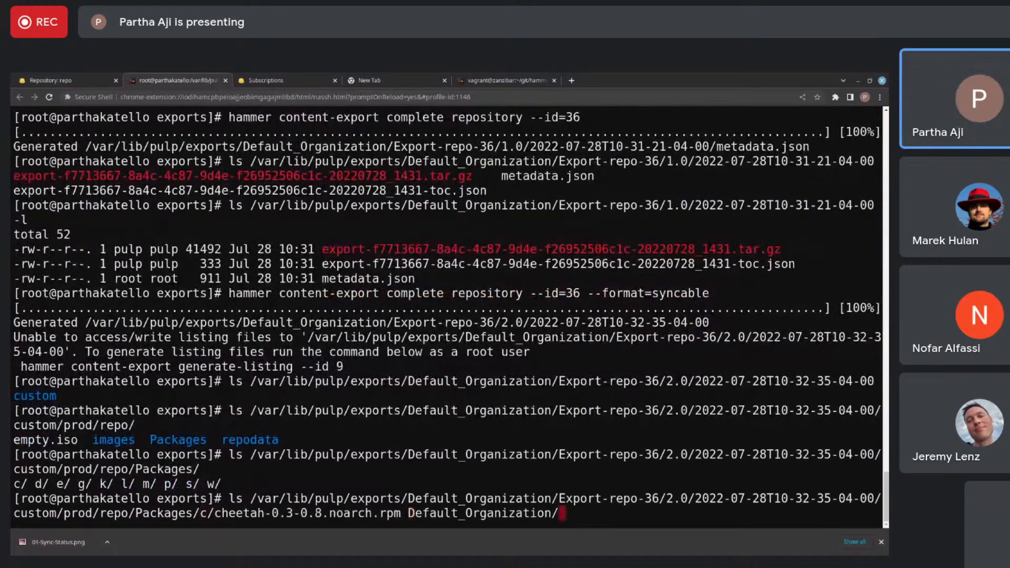
key("BackSpace")
key("BackSpace")
key("BackSpace")
key("BackSpace")
key("BackSpace")
key("BackSpace")
key("BackSpace")
key("BackSpace")
key("BackSpace")
key("BackSpace")
key("BackSpace")
key("BackSpace")
key("BackSpace")
key("BackSpace")
key("BackSpace")
key("BackSpace")
key("BackSpace")
key("BackSpace")
key("BackSpace")
key("BackSpace")
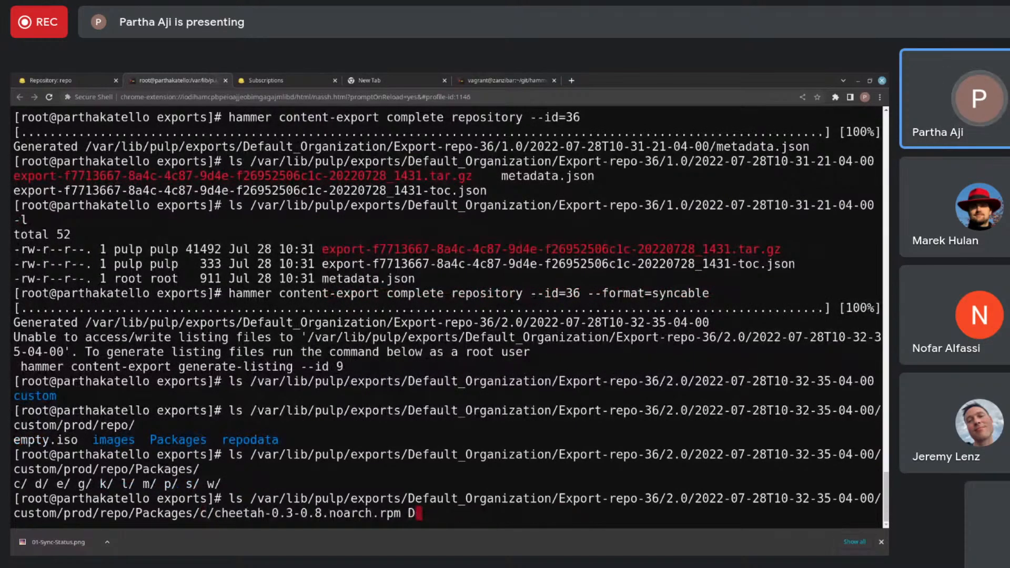
key("BackSpace")
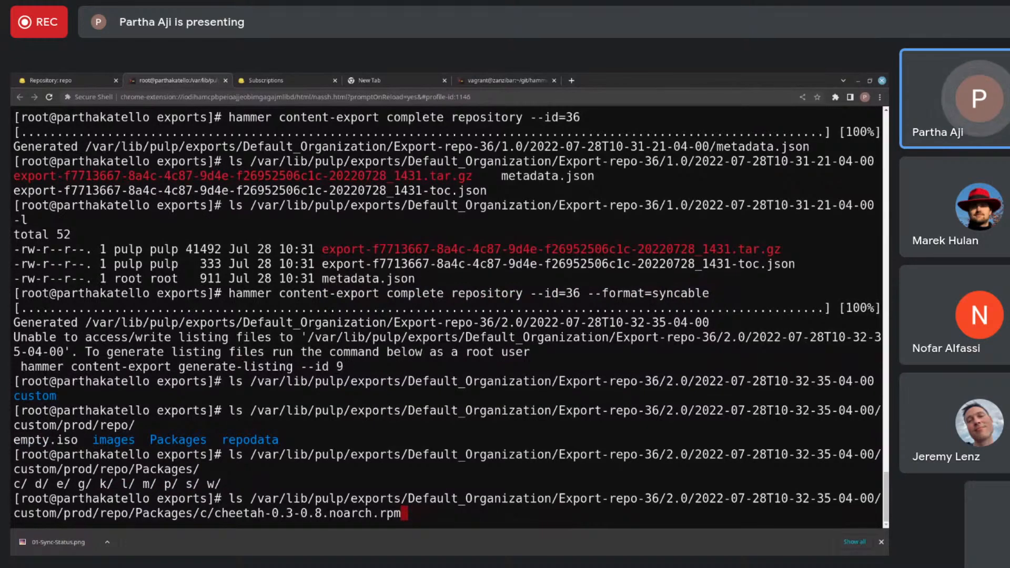
key("ctrl+u")
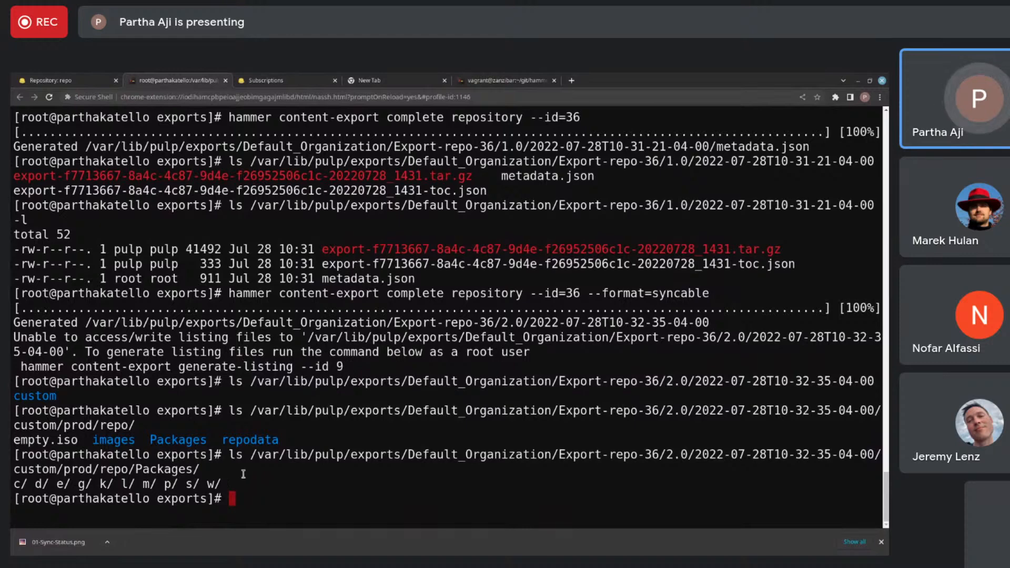
- List the exports directory and check its total disk usage with du -sh
type("ls")
key("Return")
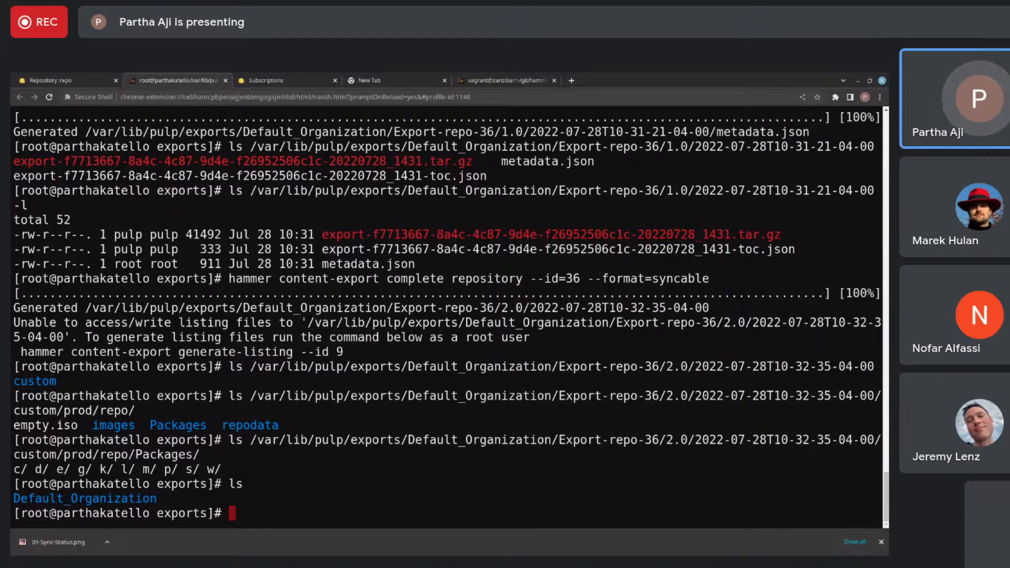
type("du sh")
key("Left")
key("Left")
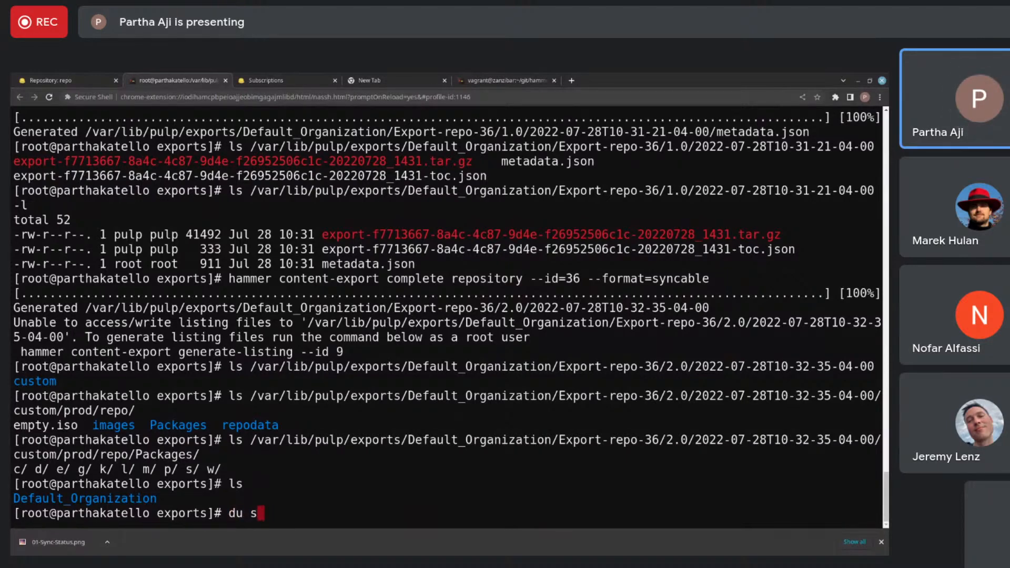
type("-sh .")
key("Return")
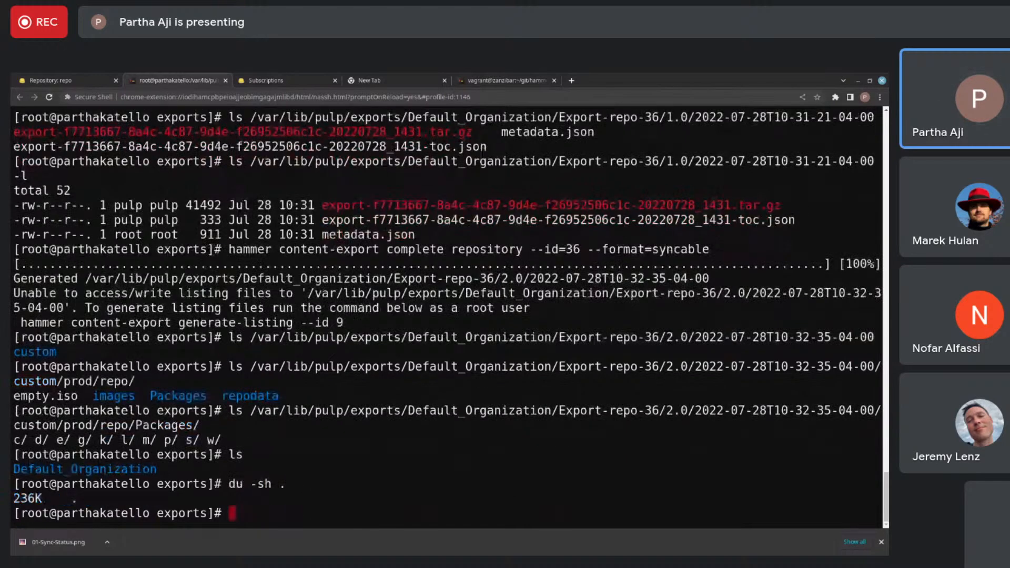
double_click(28, 498)
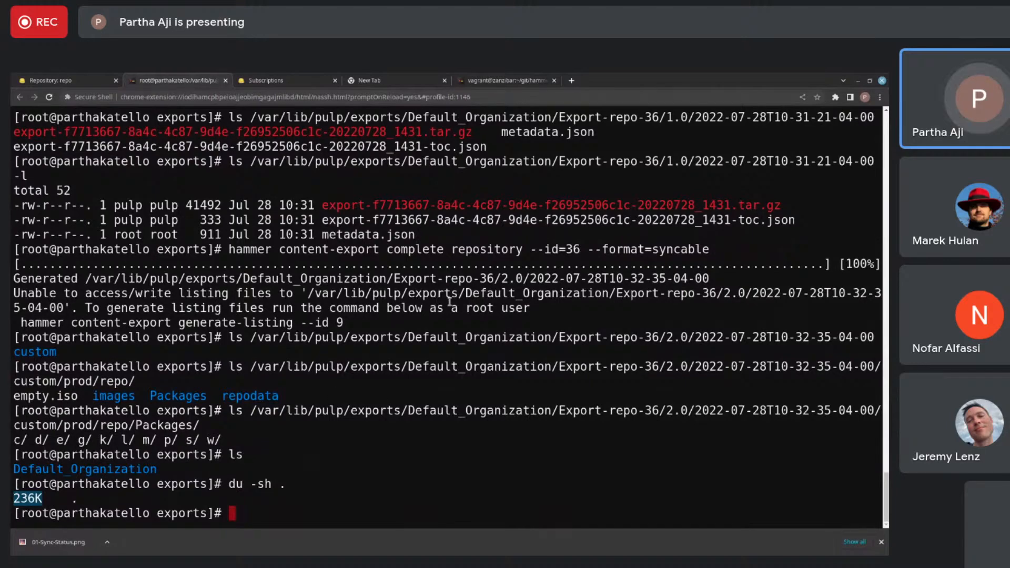
- Highlight the --format=syncable option in the earlier export command and clear the terminal
left_click_drag(712, 249, 588, 250)
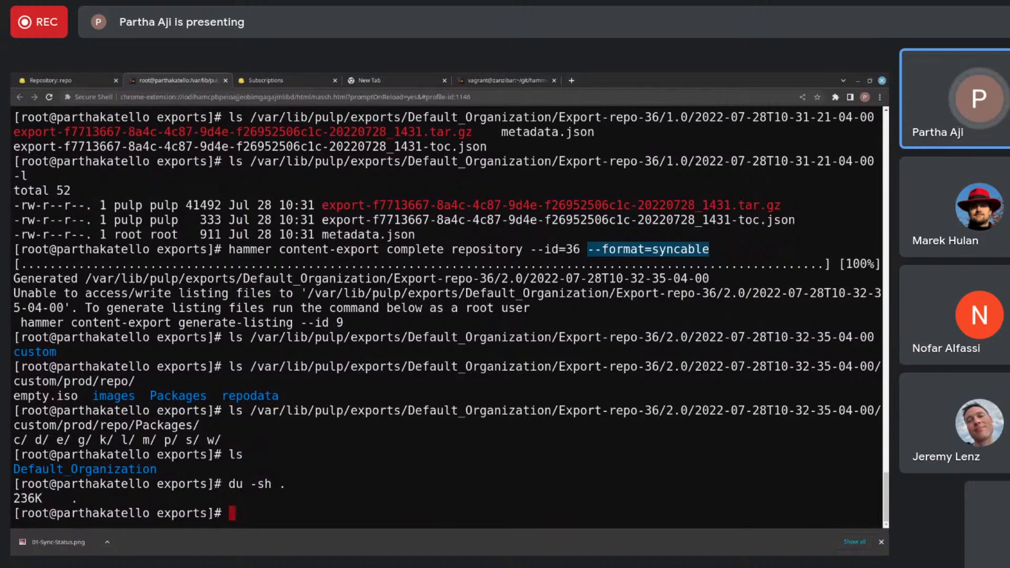
type("clear")
key("Return")
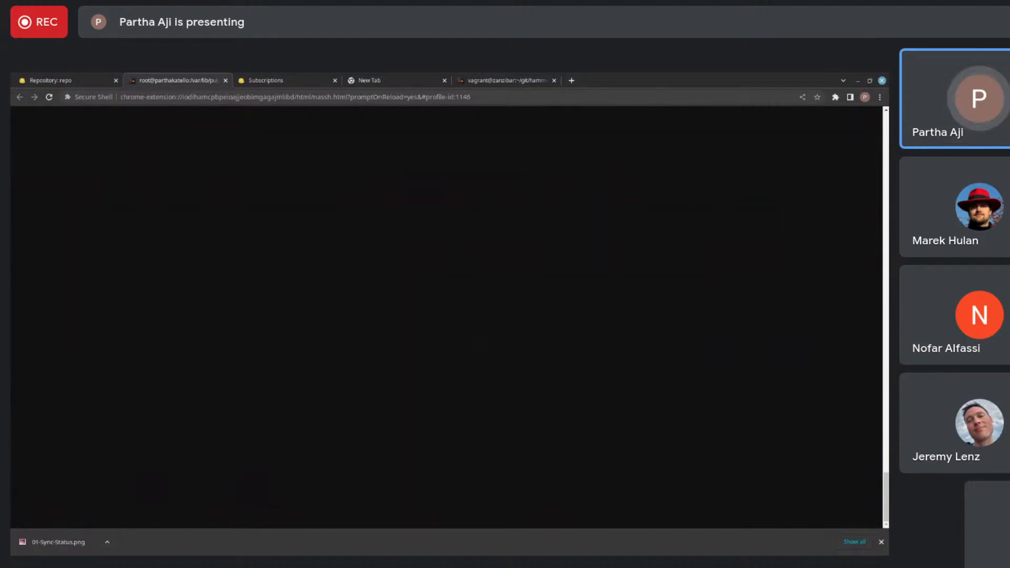
- Recall the syncable repository export command and replace its repository subcommand with library
key("Up")
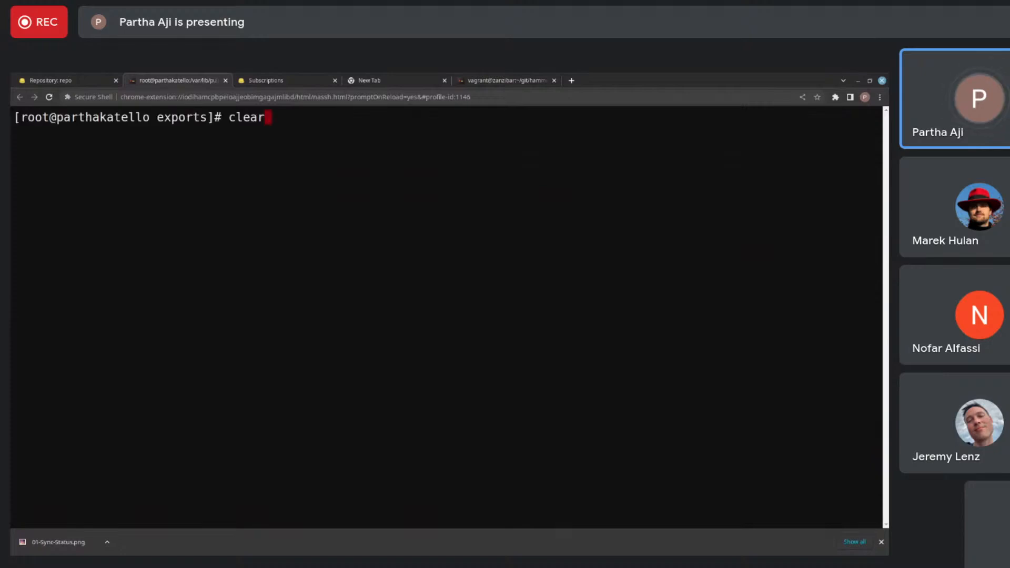
key("Up")
key("Up")
key("Up")
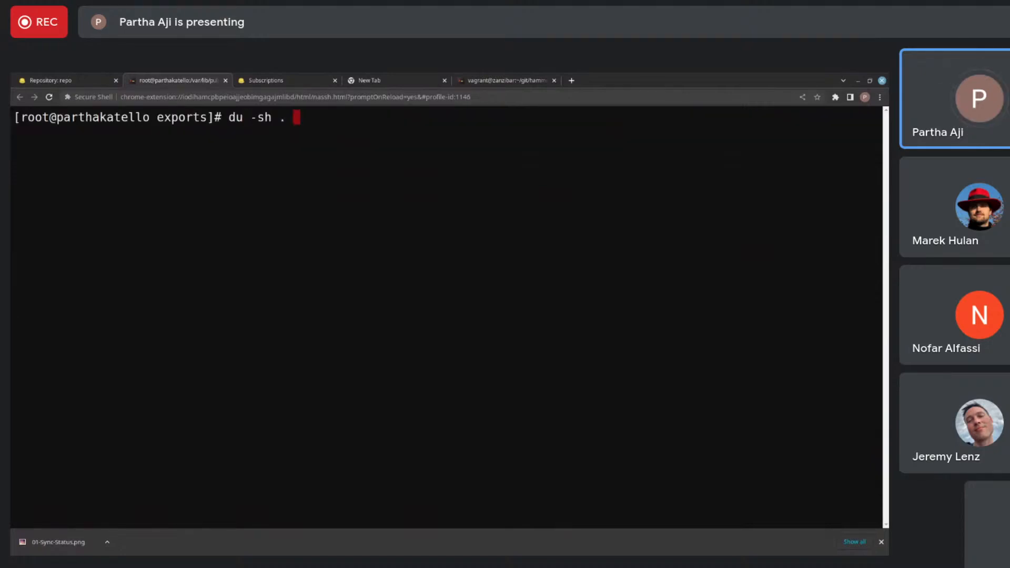
key("Up")
key("Up")
key("Up")
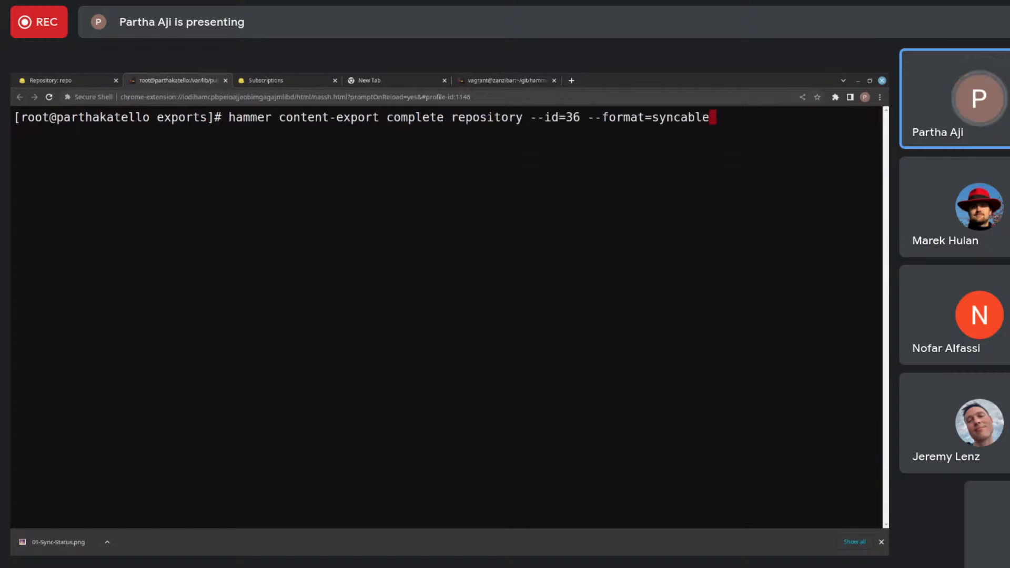
key("Down")
key("Left")
key("Left")
key("Left")
key("Left")
key("Left")
key("Left")
key("Left")
key("Left")
key("Left")
key("Left")
key("Left")
key("Left")
key("Left")
key("Left")
key("Left")
key("Left")
key("Left")
key("Left")
key("Left")
key("Left")
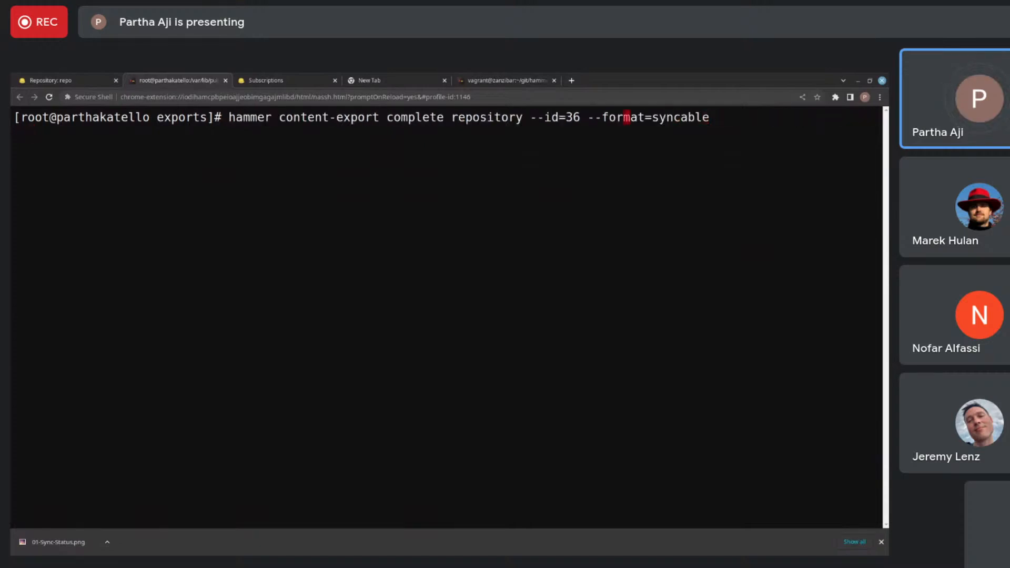
key("Left")
key("Left")
key("BackSpace")
key("BackSpace")
key("BackSpace")
key("BackSpace")
key("BackSpace")
key("BackSpace")
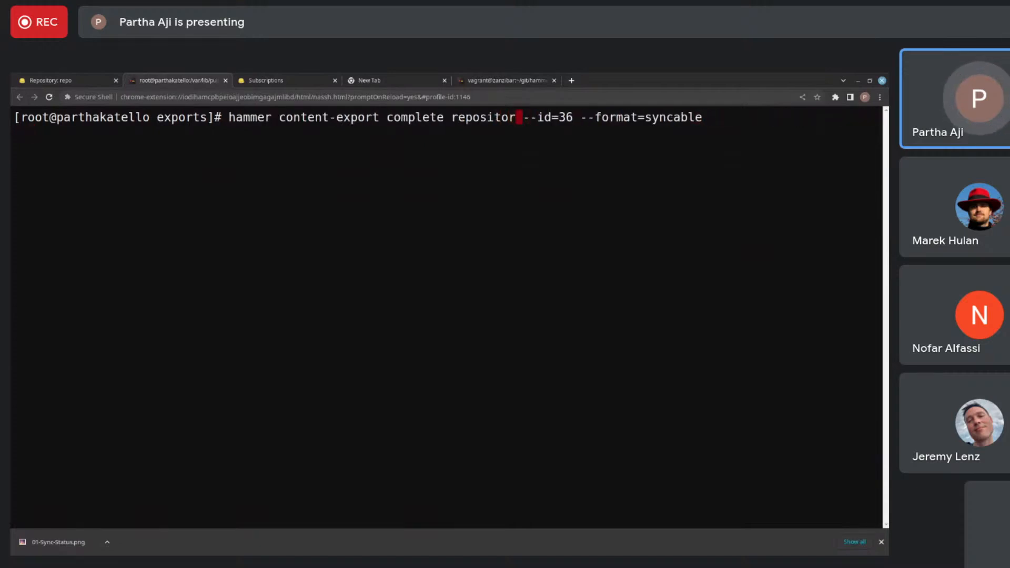
key("BackSpace")
key("BackSpace")
key("BackSpace")
key("BackSpace")
type("lib")
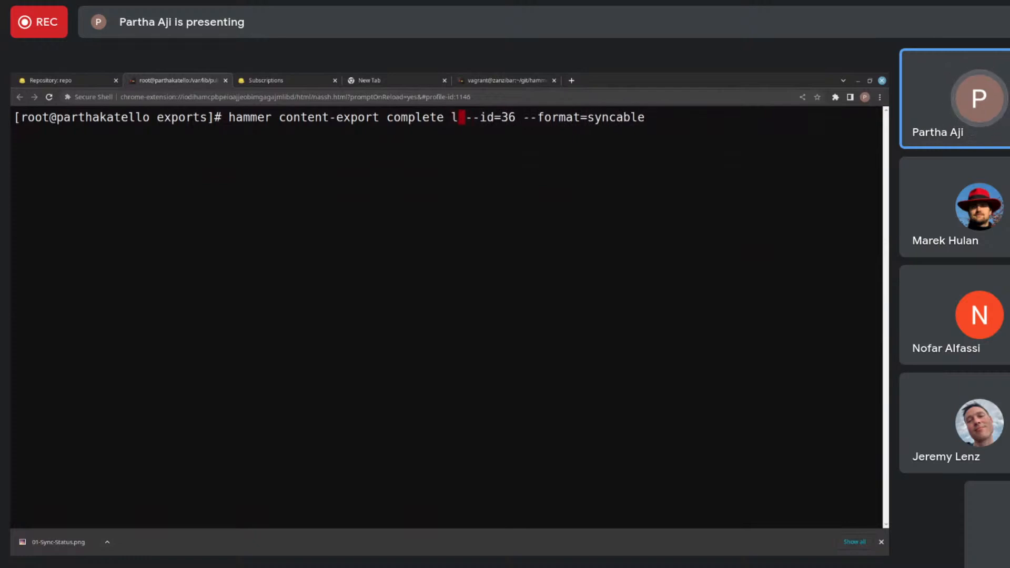
type("rary")
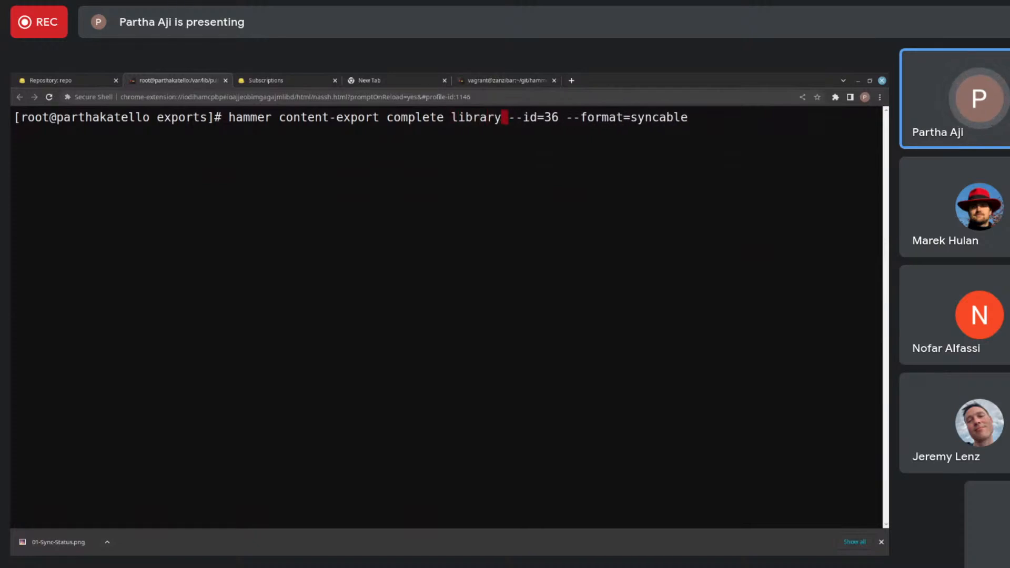
- Change the ID to 1 and try running hammer content-export complete library --id=1 --format=syncable
key("Right")
key("Right")
key("Right")
key("Right")
key("Right")
key("Right")
key("Right")
key("Right")
key("BackSpace")
key("BackSpace")
type("1")
key("Left")
key("Left")
key("Left")
key("Left")
key("Left")
key("Left")
key("Left")
key("Left")
key("Left")
key("Left")
key("Left")
key("Left")
key("Left")
key("Left")
key("Left")
key("Left")
key("Left")
key("Left")
key("Left")
key("Right")
key("Right")
key("Right")
key("Right")
key("Right")
key("Right")
key("Right")
key("Right")
key("Right")
key("Right")
key("Right")
key("Right")
key("Right")
key("Right")
key("Right")
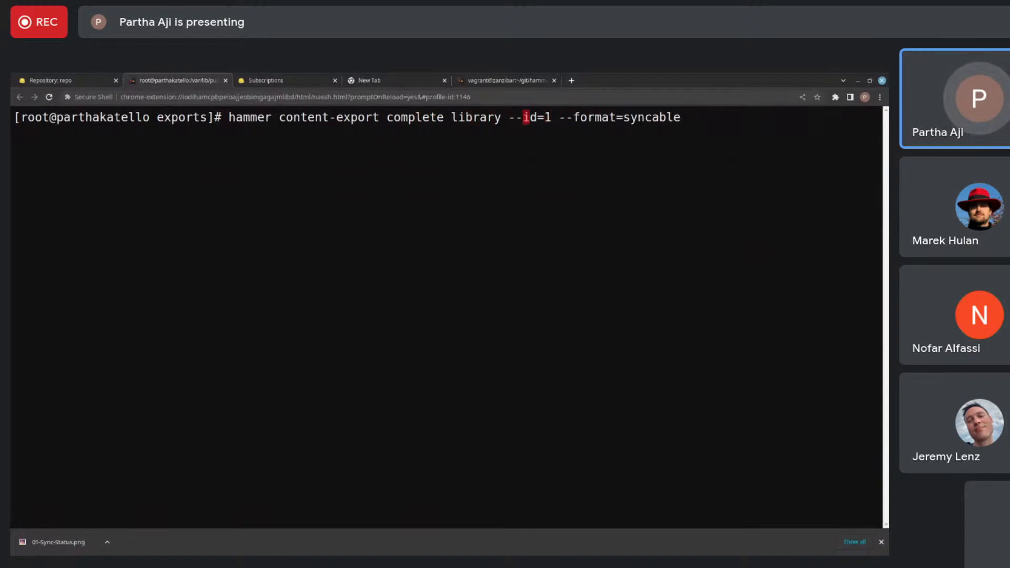
key("Right")
key("Right")
key("Right")
key("Right")
key("Right")
key("Right")
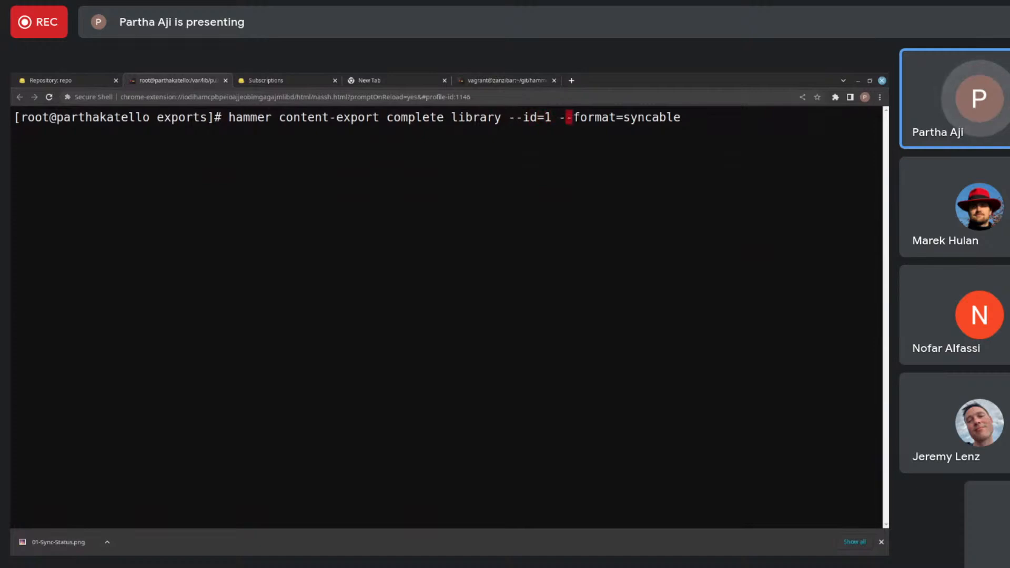
key("Right")
key("Right")
key("Right")
key("Right")
key("Right")
key("Right")
key("Right")
key("Right")
key("Right")
key("Right")
key("Right")
key("Right")
key("Right")
key("Right")
key("Right")
key("Right")
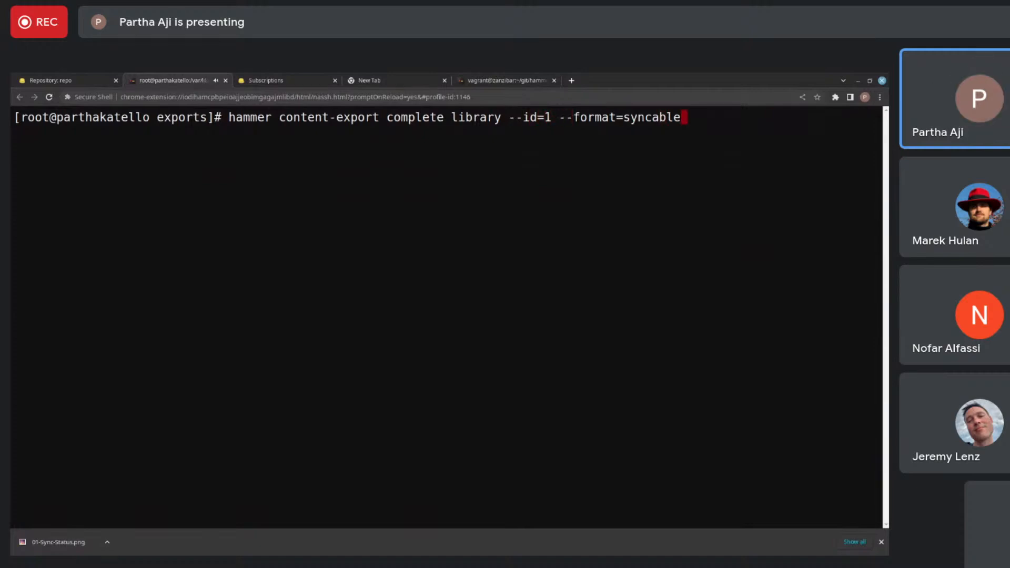
key("Return")
- Change the --id option to --organization-id=1 in the library export command and run it with --format=syncable
key("Up")
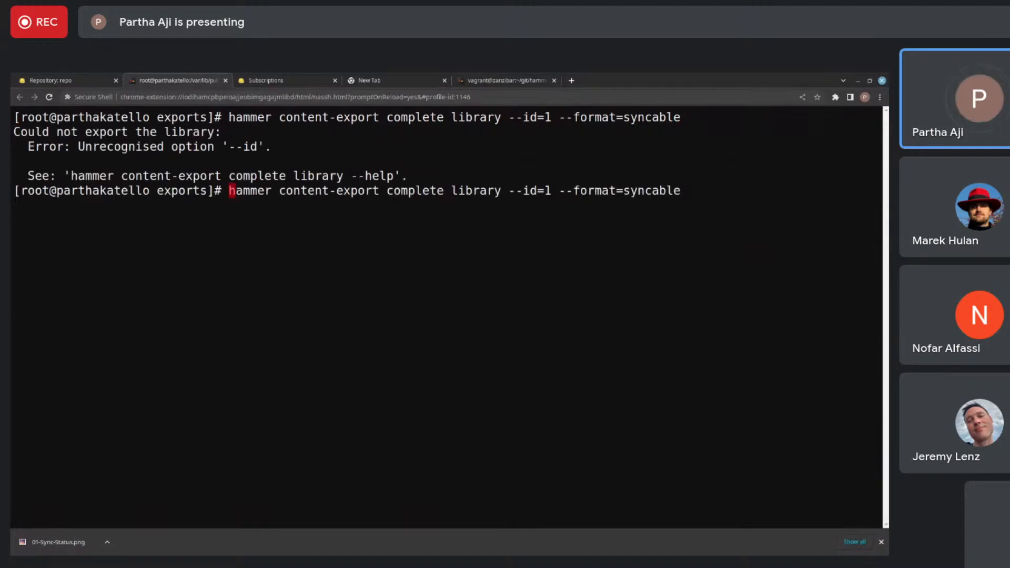
key("Left")
key("Left")
key("Left")
key("Left")
key("Left")
key("Left")
key("Left")
key("Left")
key("Left")
key("Left")
key("Left")
key("Left")
key("Left")
key("Left")
key("Left")
key("Left")
key("Left")
key("Left")
key("Left")
key("Left")
key("Left")
key("Left")
key("Right")
type("orgn")
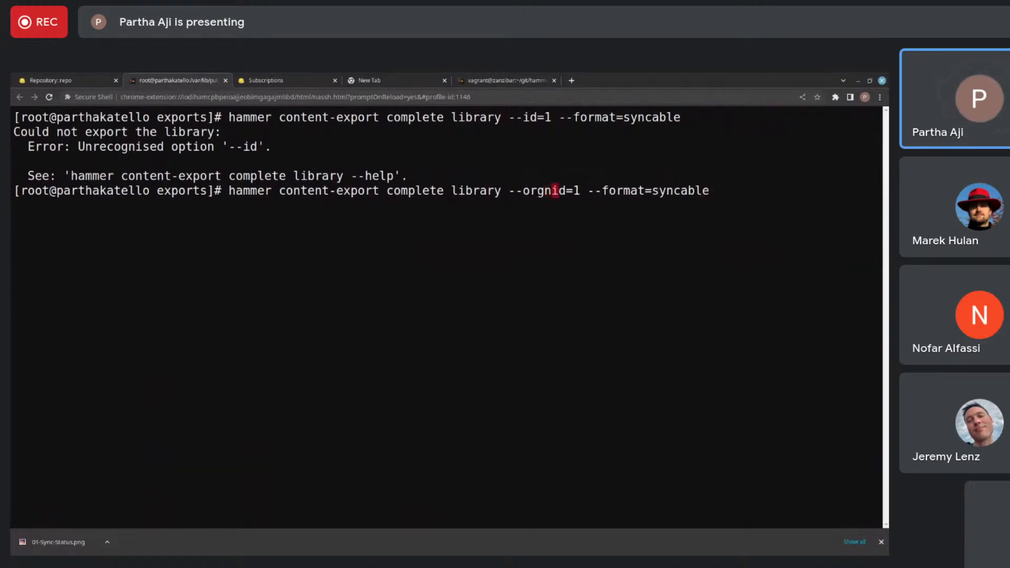
key("BackSpace")
type("anization-")
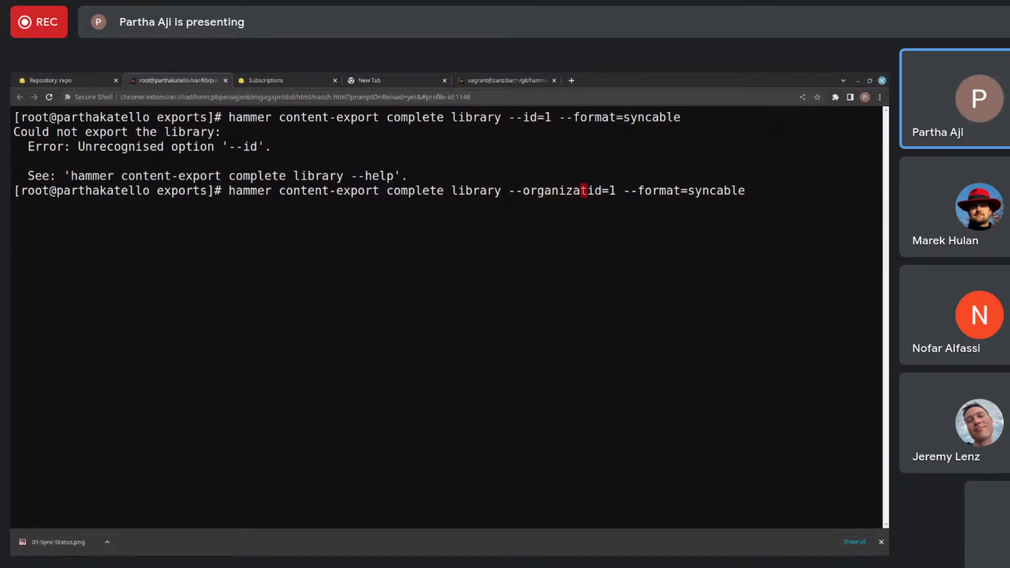
key("Return")
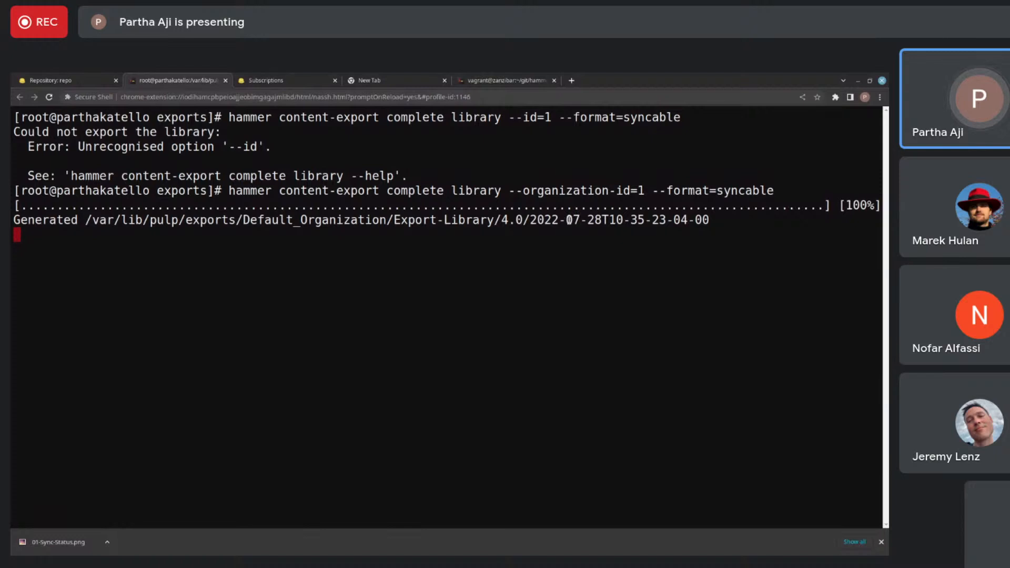
double_click(556, 220)
type("cd")
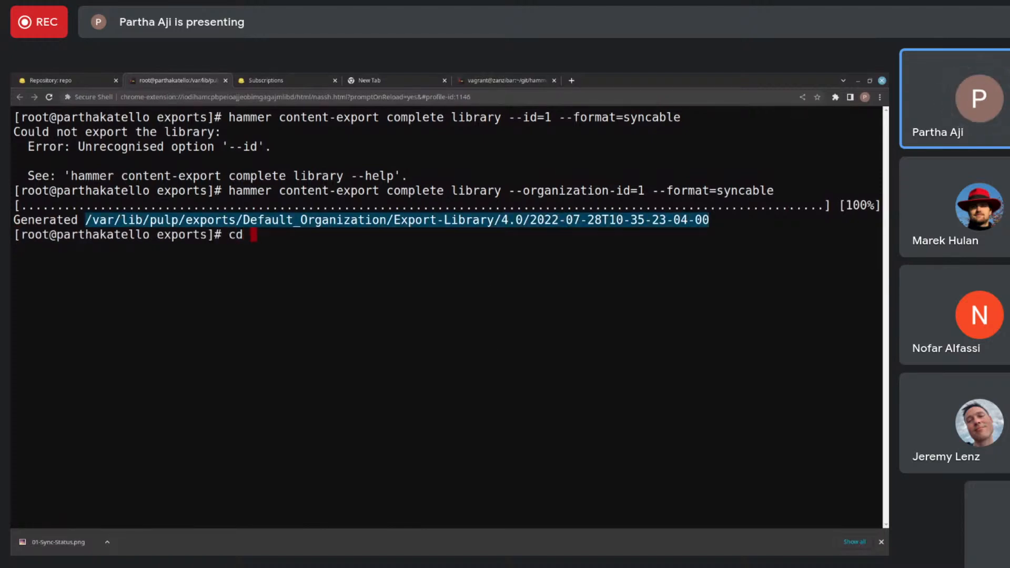
key("ctrl+shift+v")
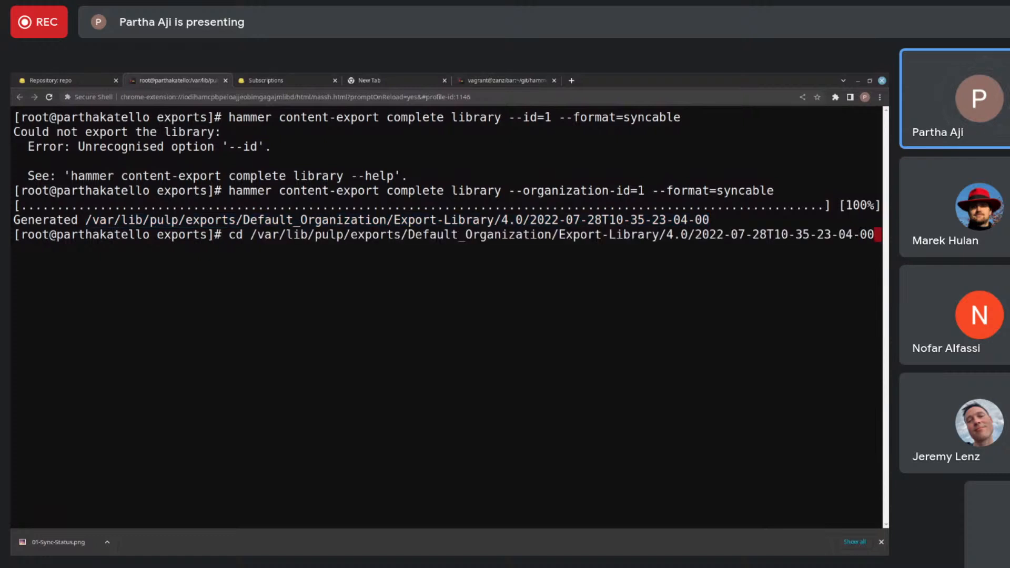
key("Return")
type("ls")
key("Return")
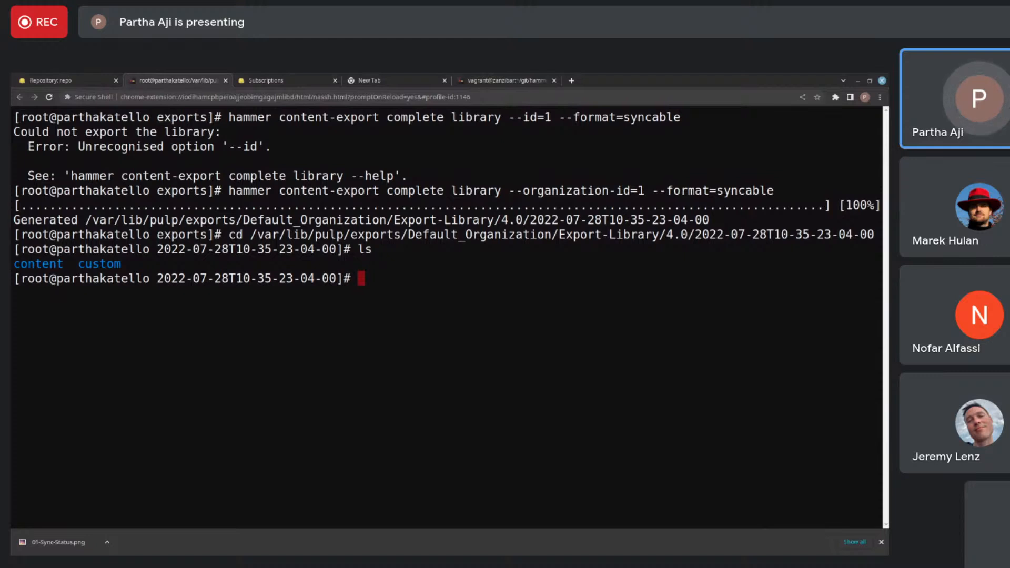
- Change into the content directory of the library export and list its files
type("ca")
key("BackSpace")
key("BackSpace")
type("cd o")
key("BackSpace")
key("BackSpace")
type("cd o")
key("BackSpace")
type("content")
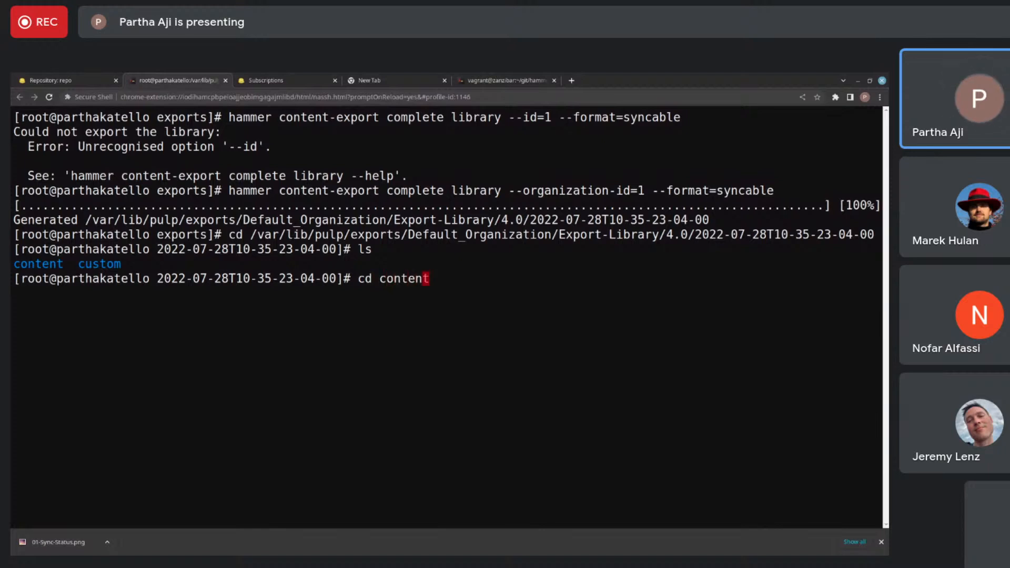
key("Return")
type("ls")
key("Return")
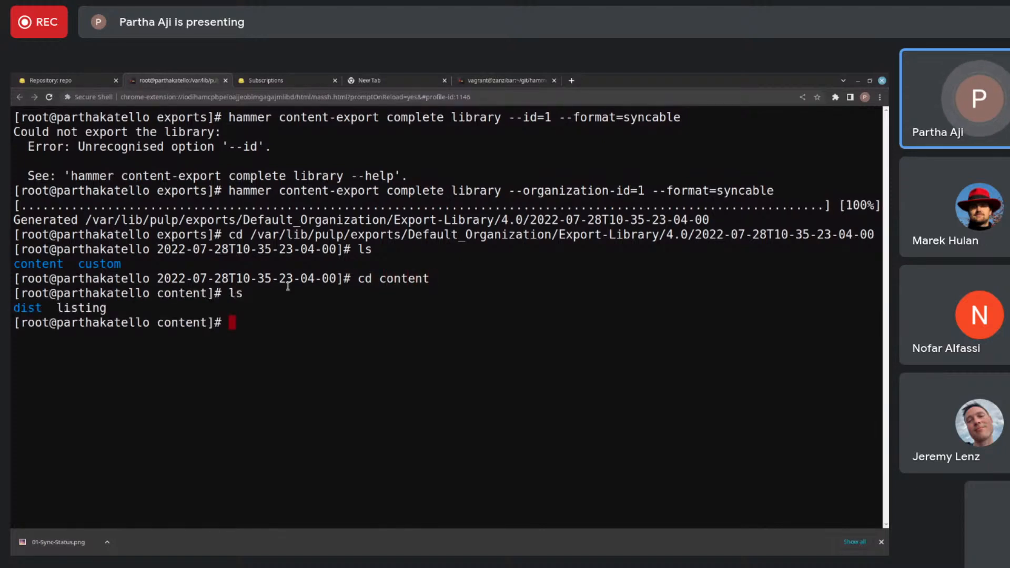
- Print the contents of the listing file in the library export's content directory
type("cat listing")
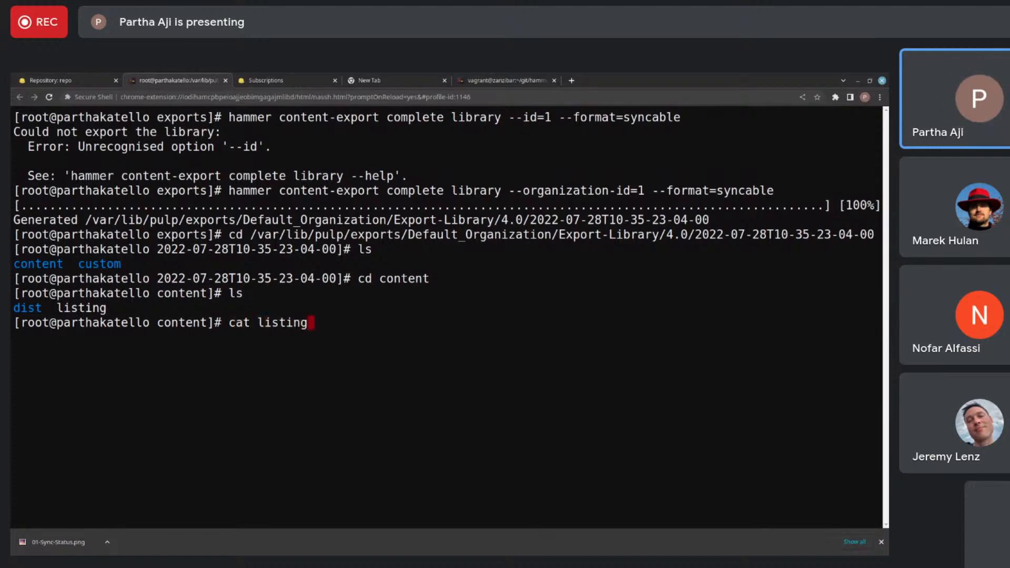
key("Return")
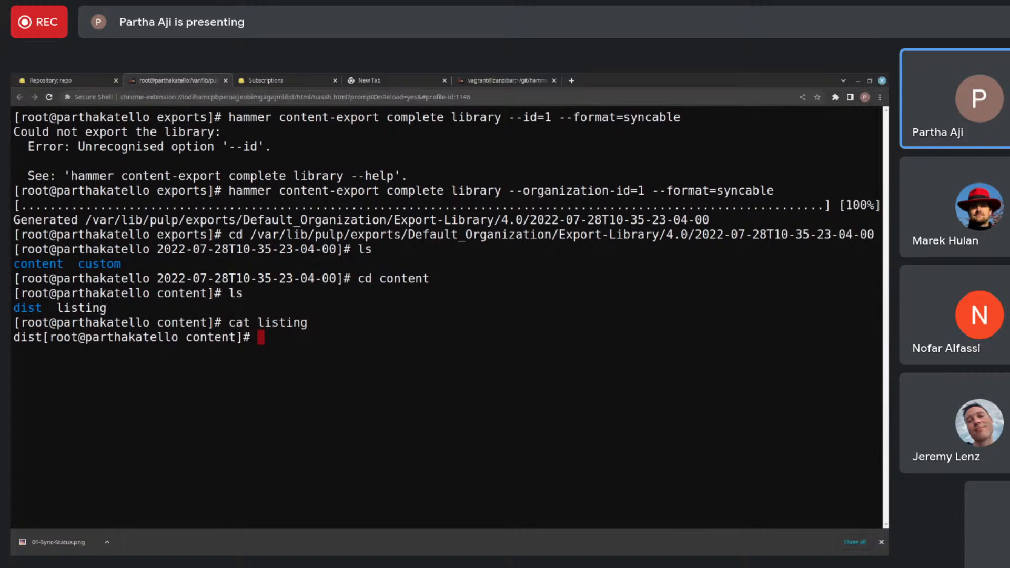
type("cd")
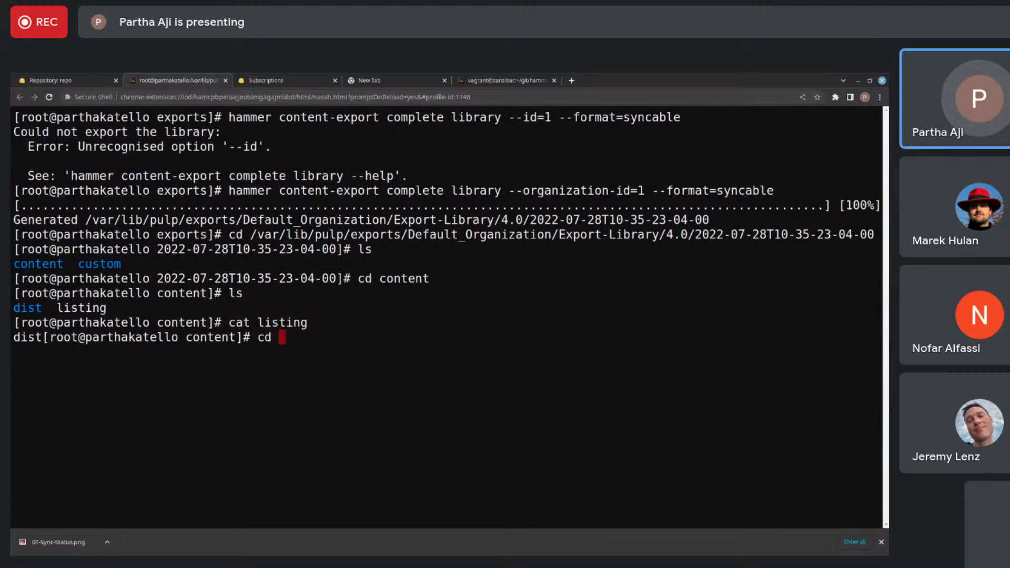
key("BackSpace")
key("BackSpace")
key("BackSpace")
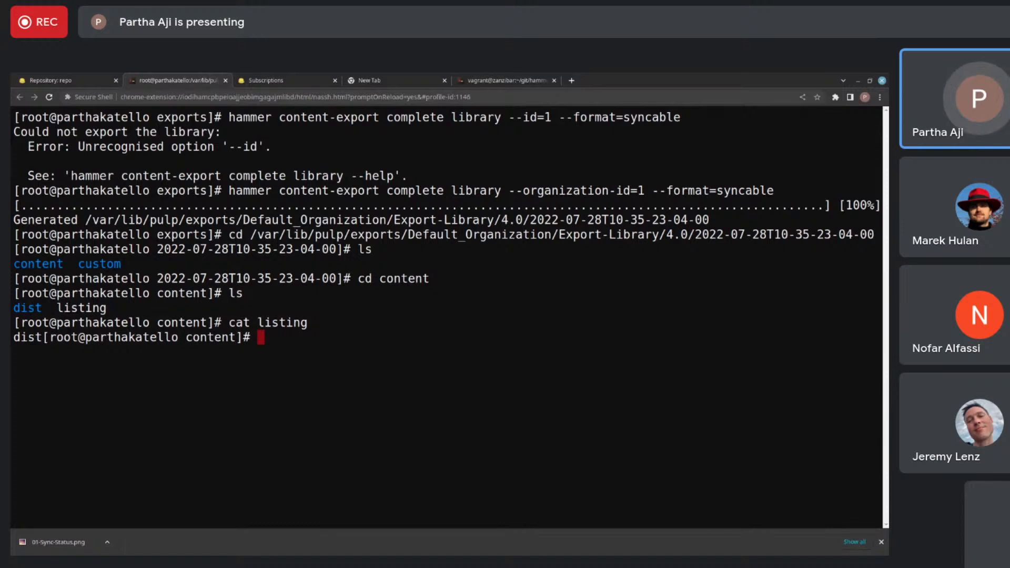
type("cd ..")
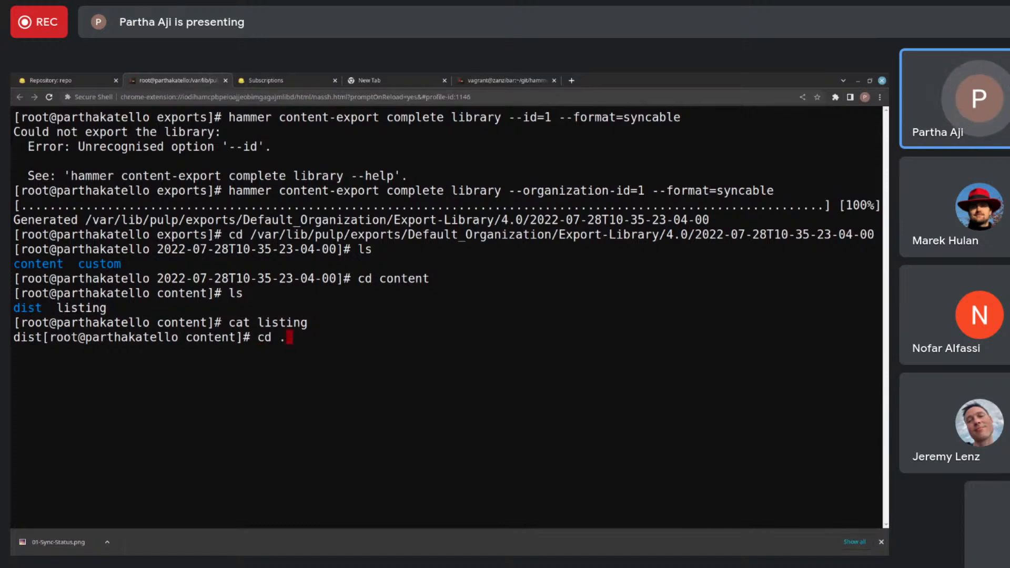
key("Return")
type("ls")
key("Return")
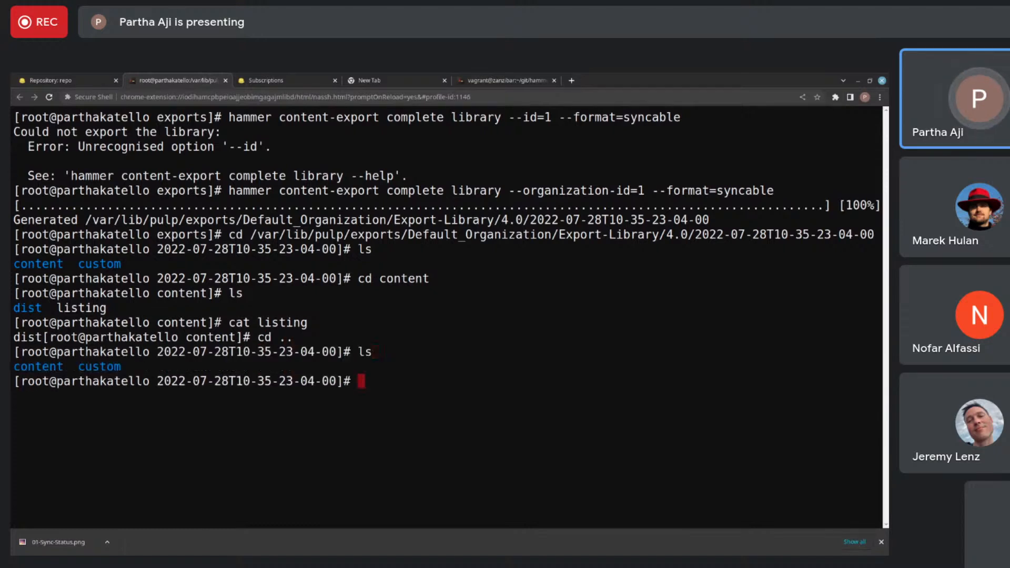
type("cd ..")
key("Return")
type("du -sh")
key("Tab")
key("Return")
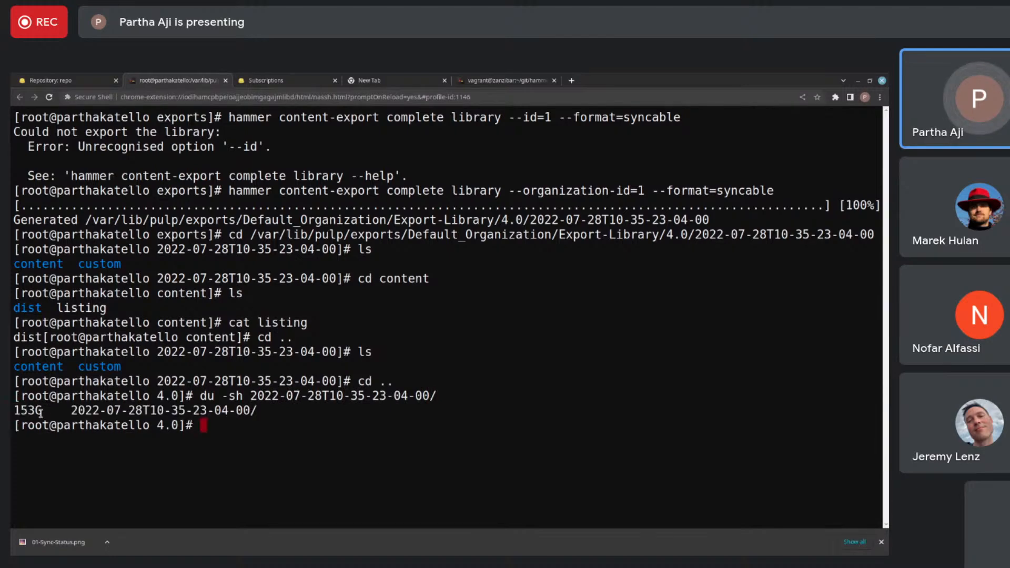
double_click(31, 410)
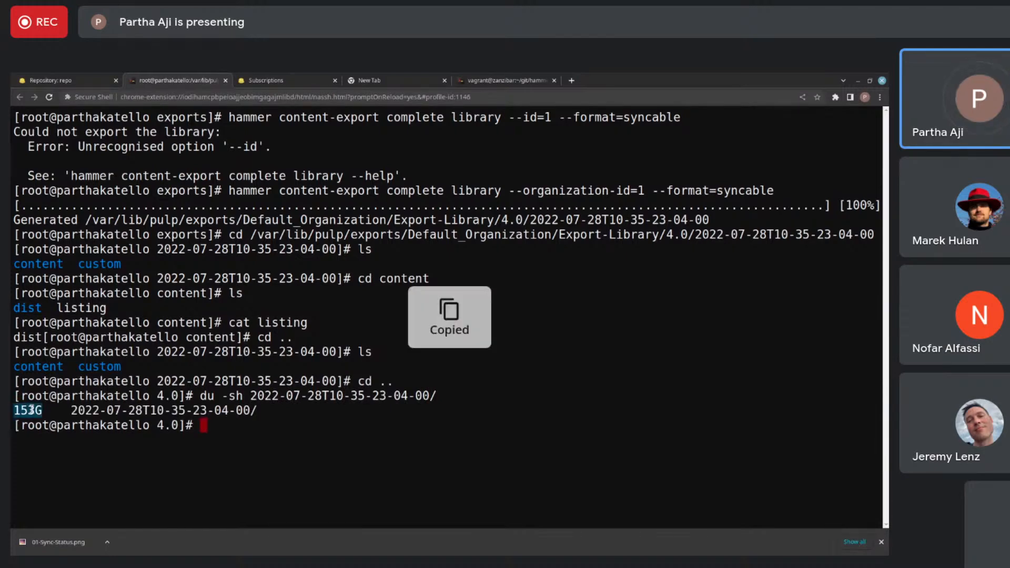
- Check the disk space of the root filesystem with df -h /
type("/d")
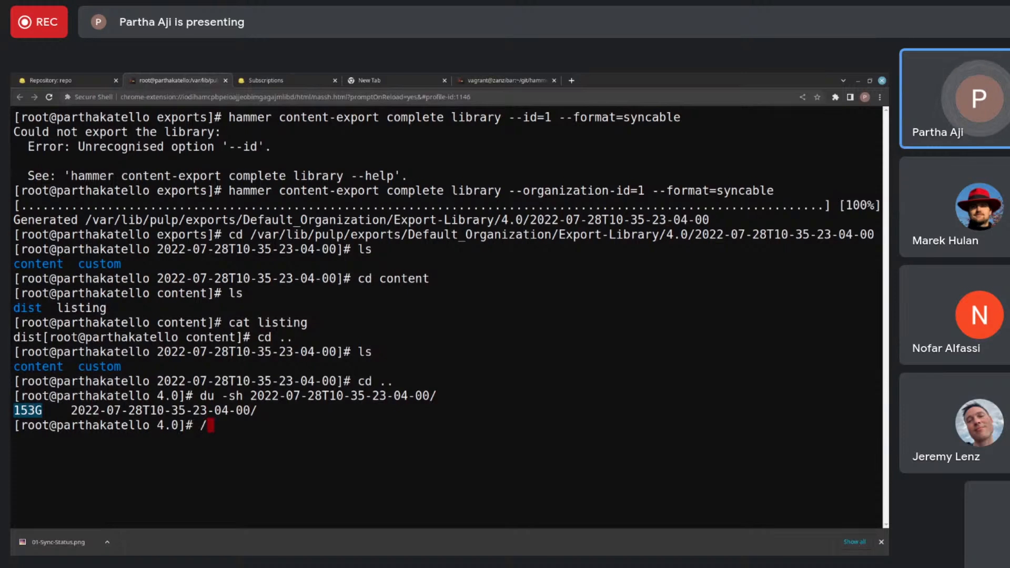
key("BackSpace")
key("BackSpace")
type("df -h ")
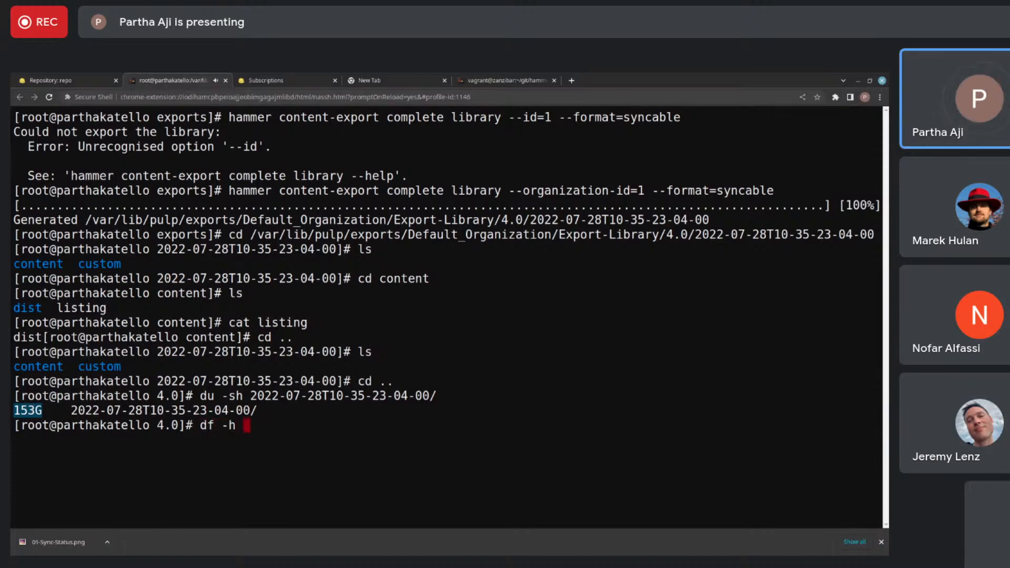
type("/")
key("Return")
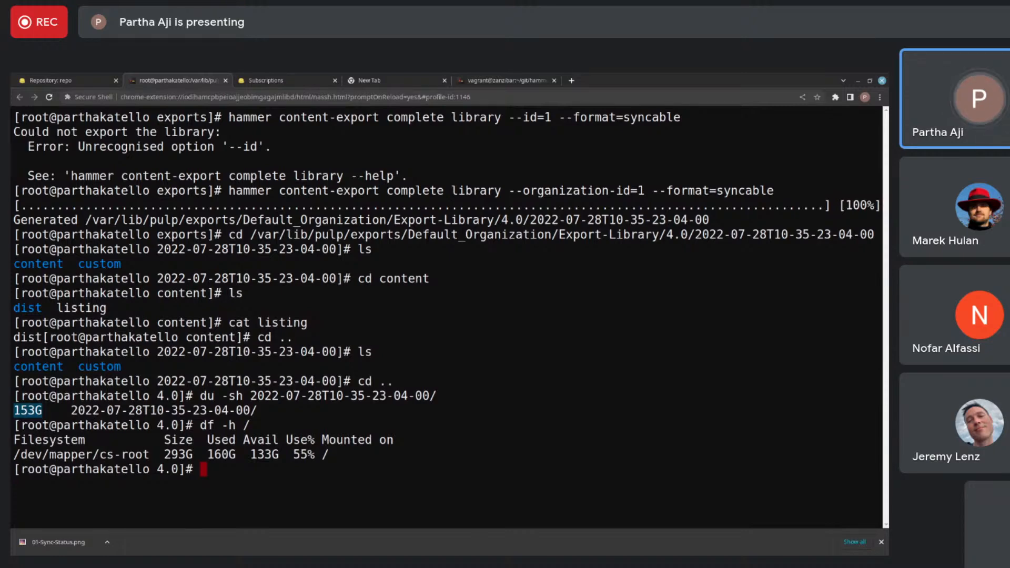
type("cd  co")
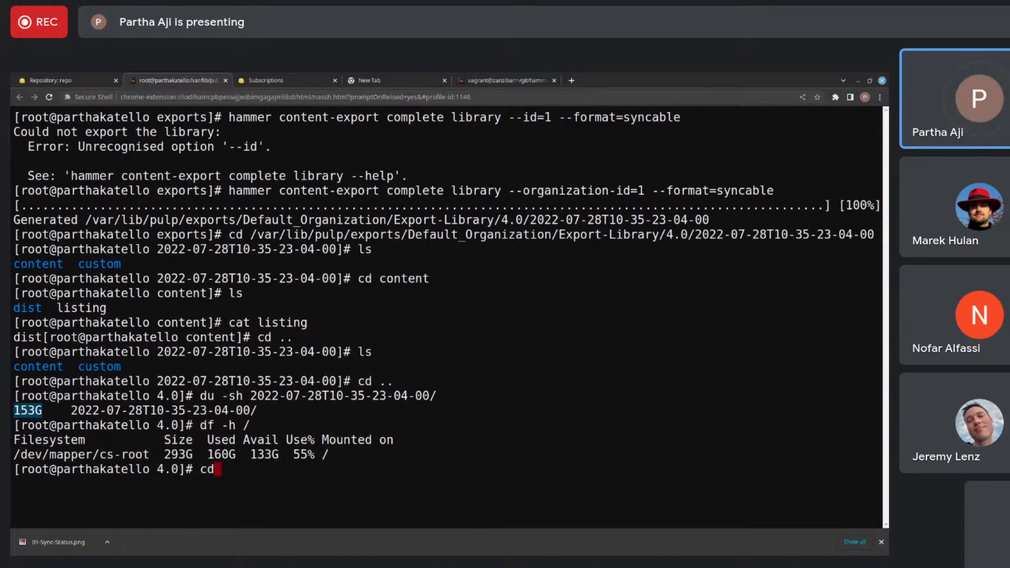
key("BackSpace")
key("BackSpace")
key("BackSpace")
key("BackSpace")
key("BackSpace")
key("BackSpace")
- Print the path of the current working directory
type("pwd")
key("Return")
type("cd")
key("BackSpace")
key("BackSpace")
key("BackSpace")
- Reset the terminal and list the contents of the 4.0 directory
type("reset")
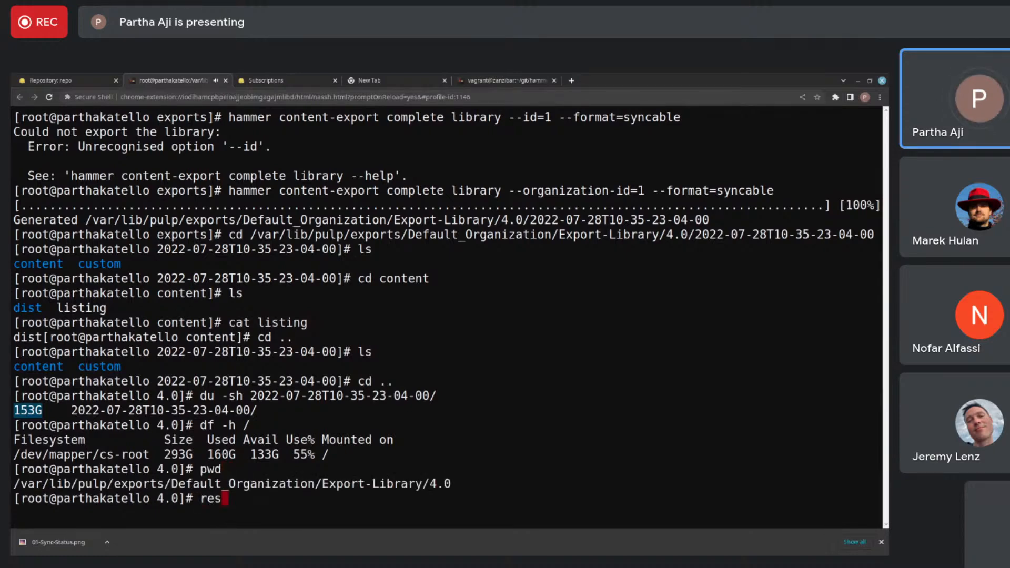
key("Return")
type("ls")
key("Return")
type("cd 2022-07-28T10-35-23-04-00/c")
key("Tab")
type("c")
key("Tab")
type("d")
key("Tab")
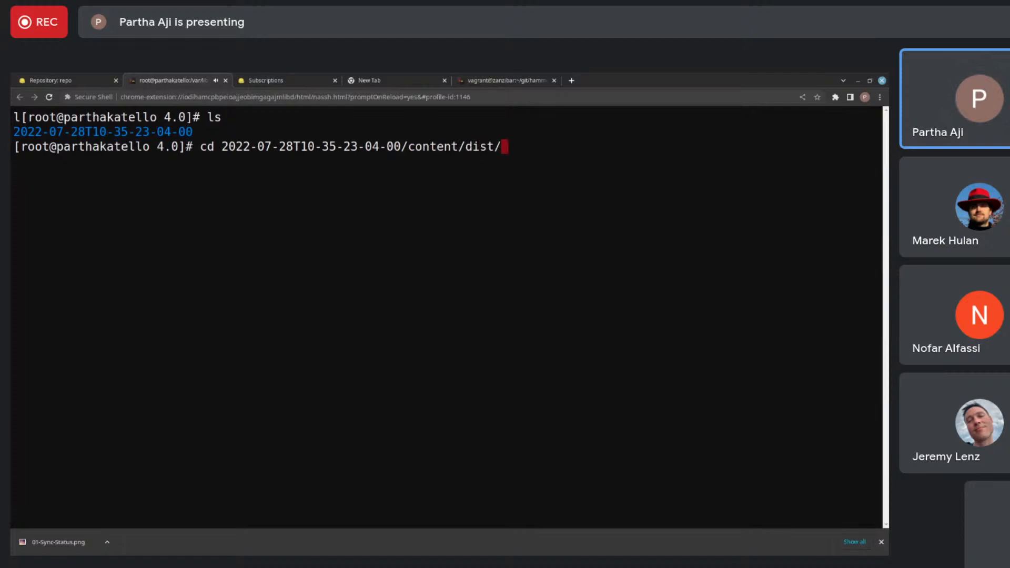
key("Tab")
key("Tab")
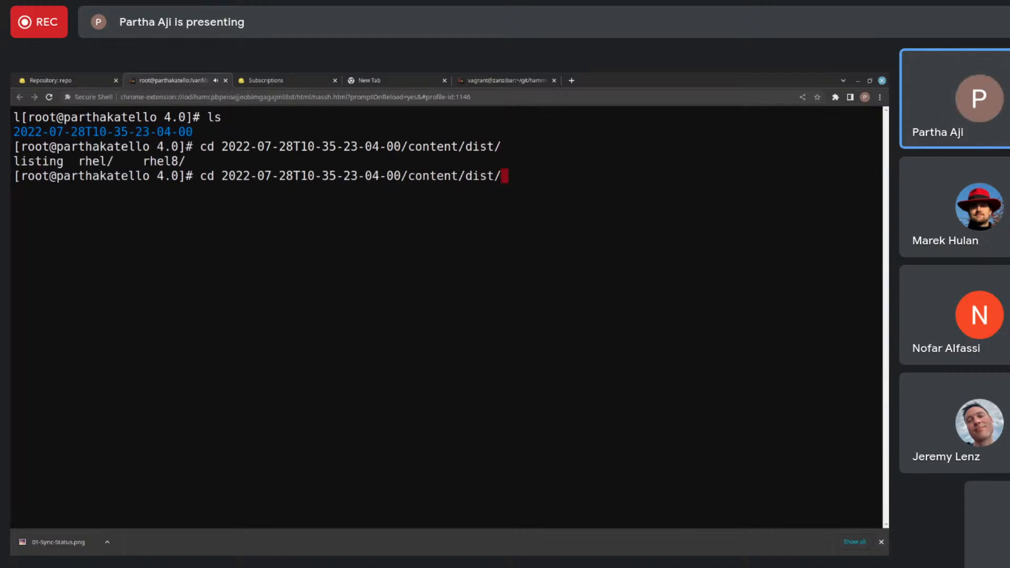
type("rhel")
key("Tab")
key("Tab")
type("/")
key("Tab")
key("Tab")
key("Tab")
key("Tab")
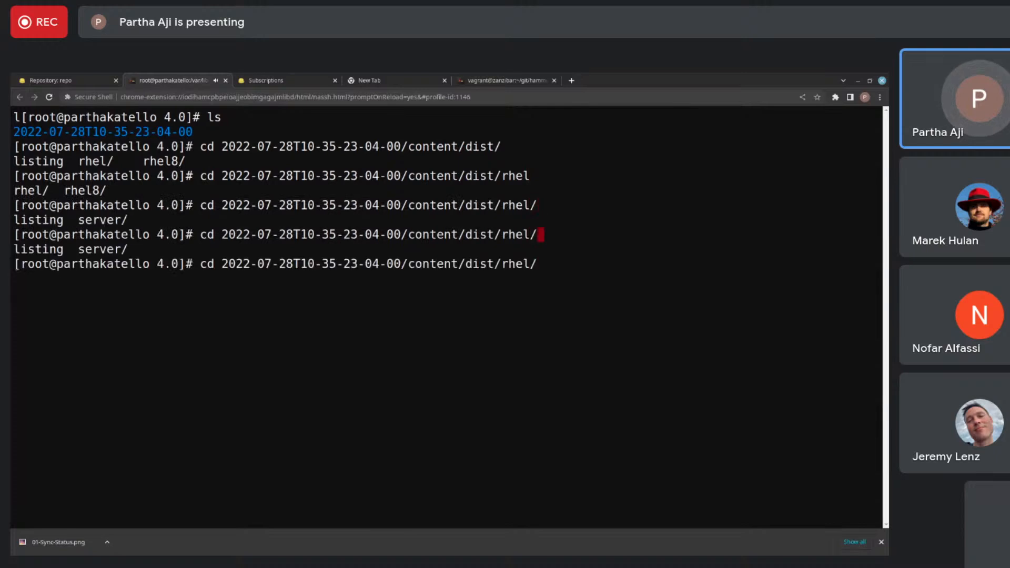
key("Return")
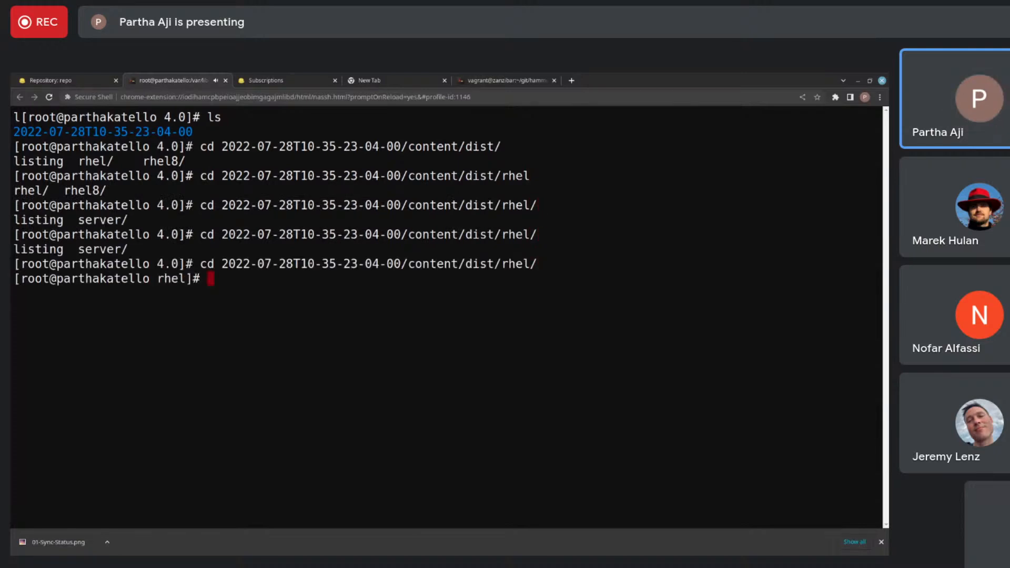
- Show the directory tree of the rhel folder in a pager with tree|less
type("tree")
key("BackSpace")
type("|less")
key("Return")
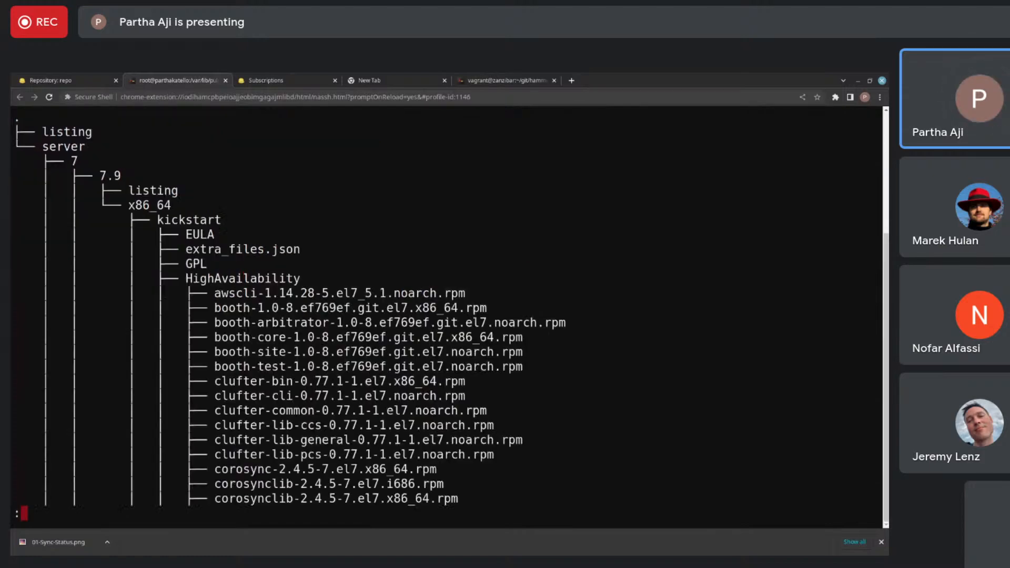
- Page through the rhel tree to examine its listing files, kickstart content and packages, and quit the pager
key("Down")
key("Down")
key("Down")
key("Down")
key("Down")
key("Down")
key("Down")
key("Down")
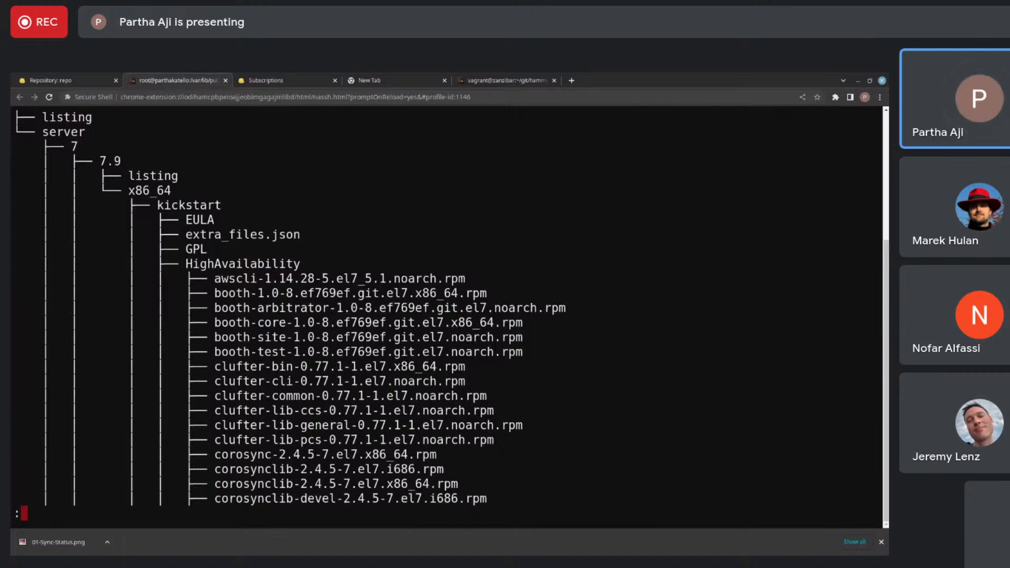
key("space")
key("space")
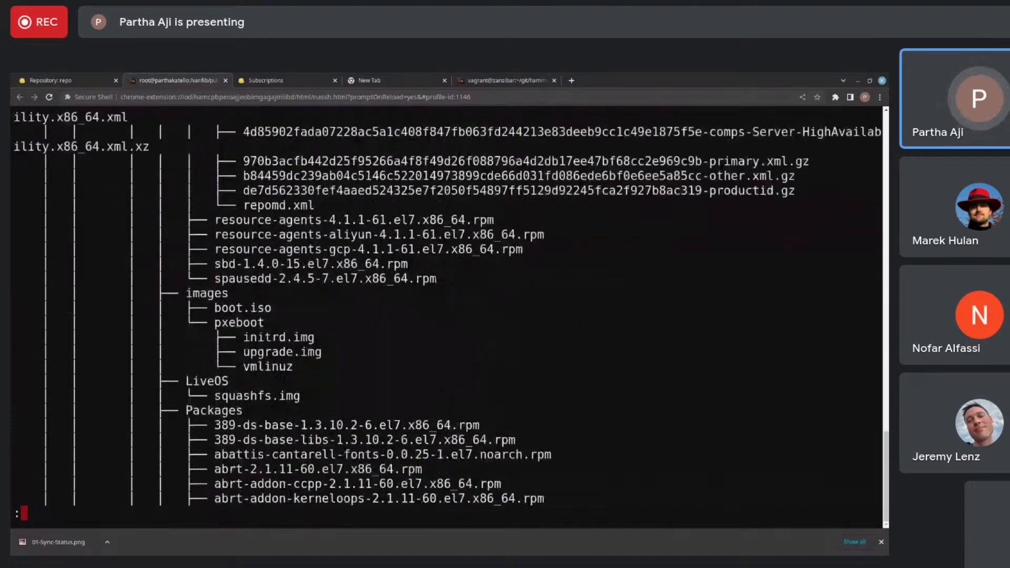
key("b")
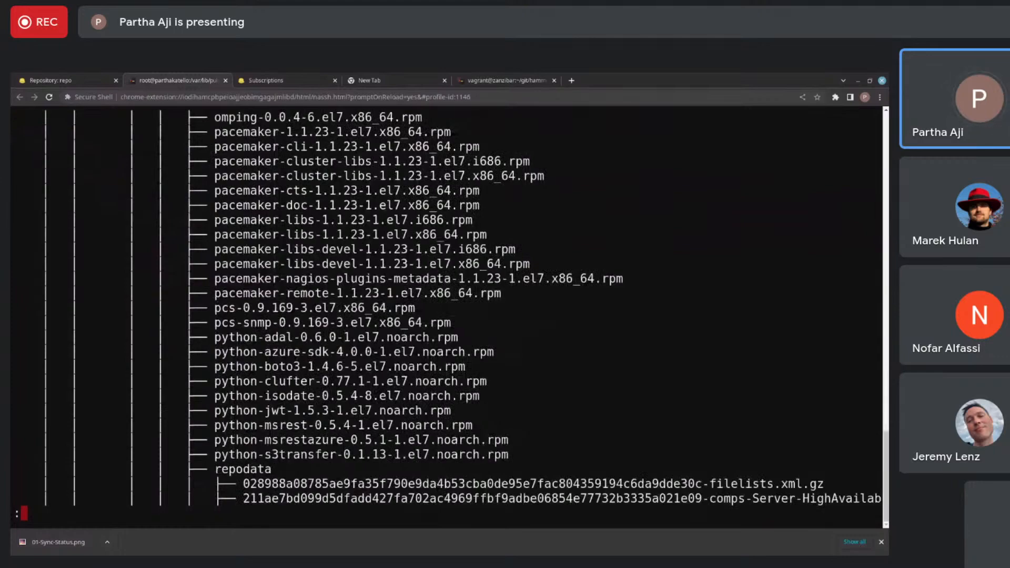
key("b")
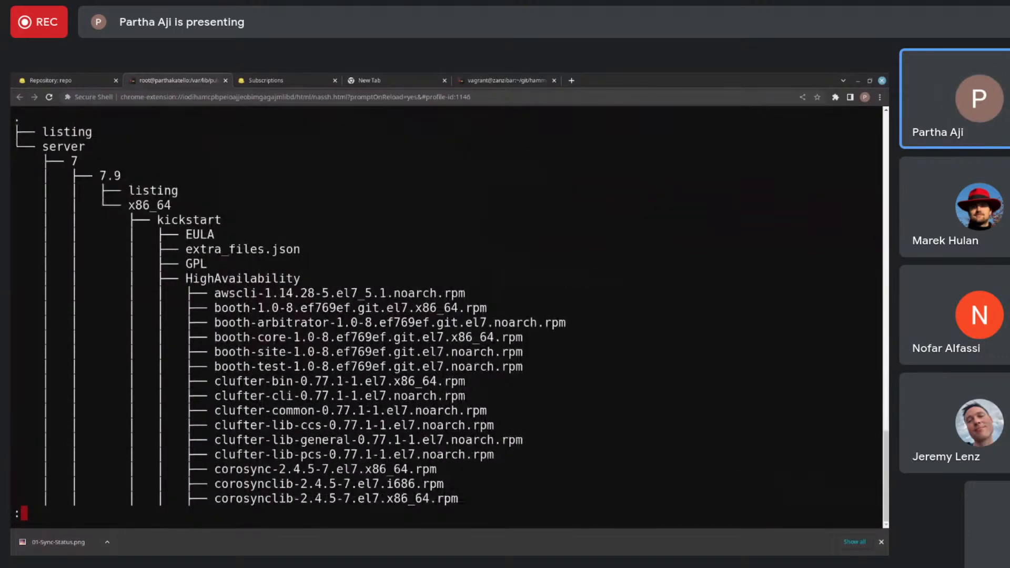
key("space")
key("space")
key("space")
key("space")
key("space")
key("space")
key("space")
key("space")
key("space")
key("space")
key("space")
key("space")
key("space")
key("space")
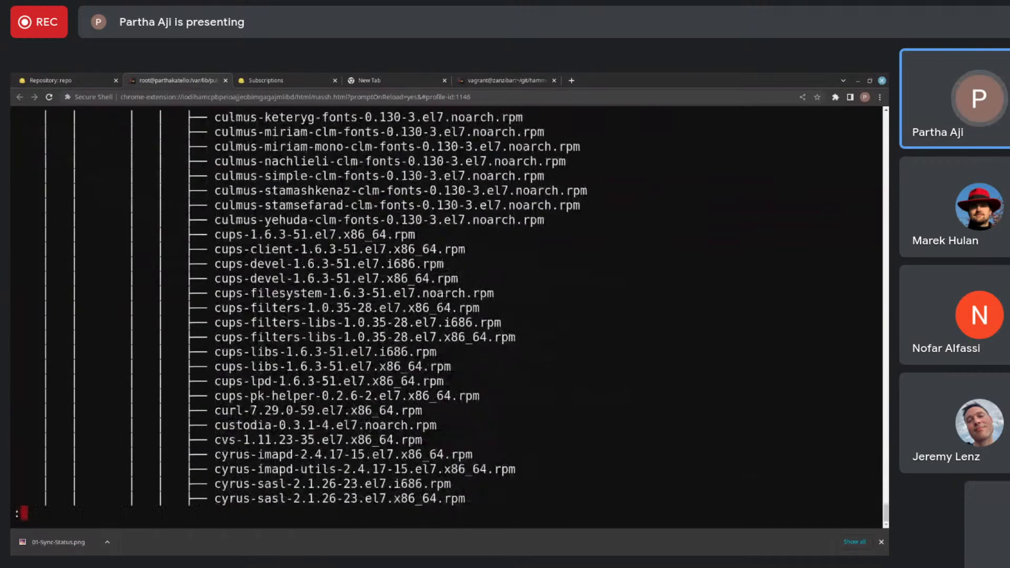
key("space")
key("space")
key("q")
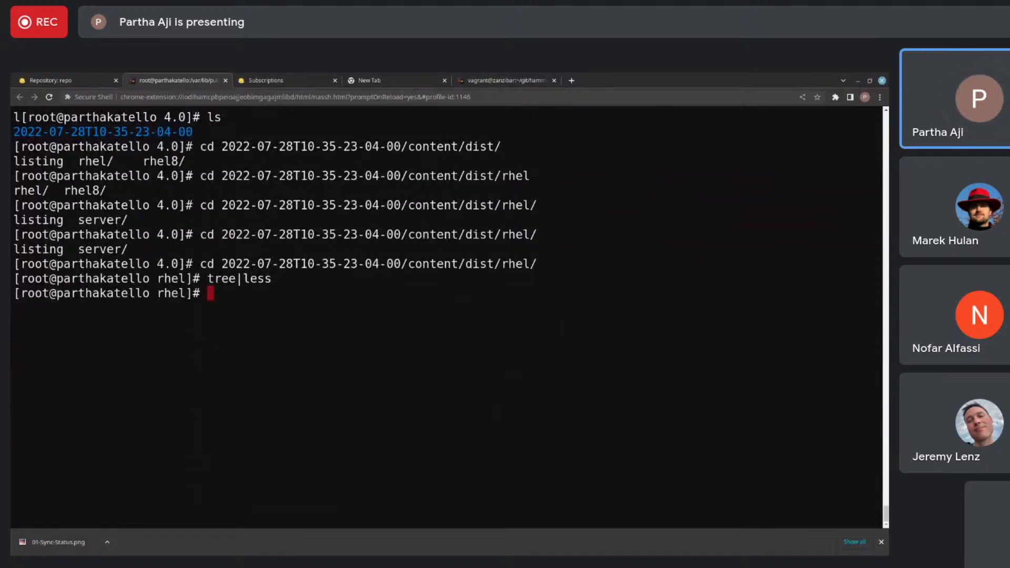
- Try to change into the directory /var/www/html/pb
type("cd")
key("BackSpace")
type("d /var/")
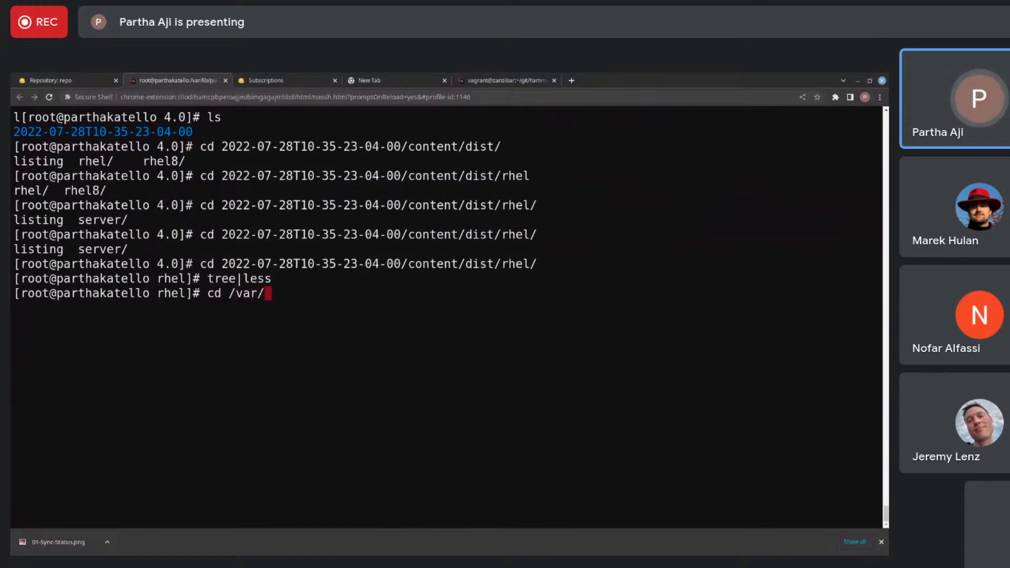
type("ww")
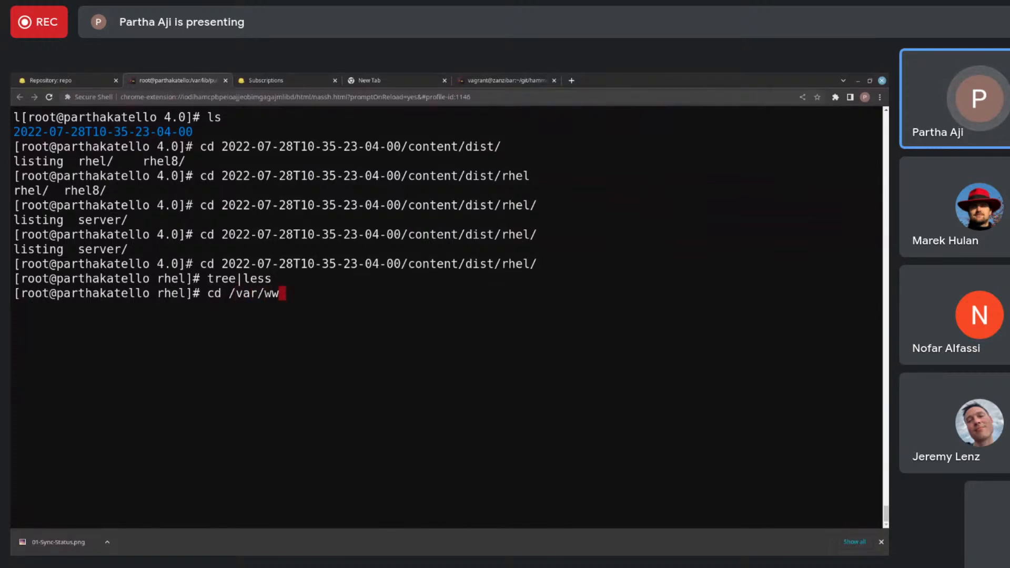
type("w/ht")
key("Tab")
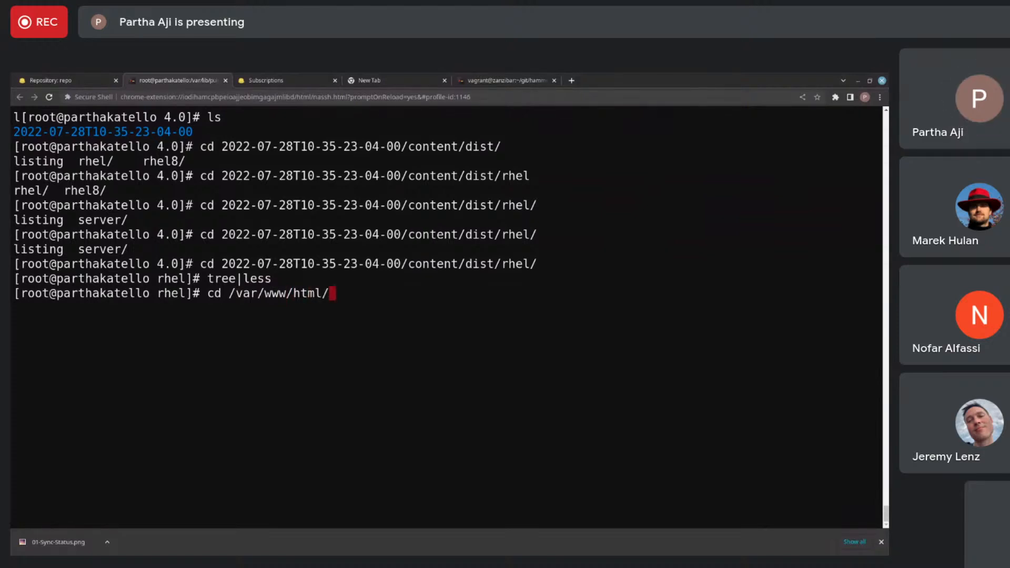
type("pb")
key("Return")
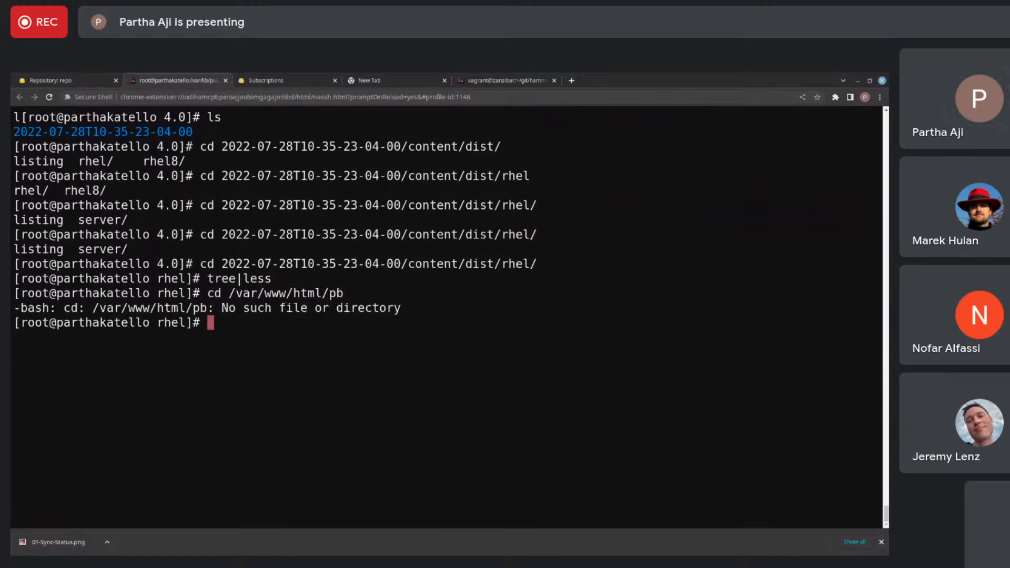
- Correct the path to /var/www/html/pub, change into that directory and list its contents
key("Up")
key("BackSpace")
key("BackSpace")
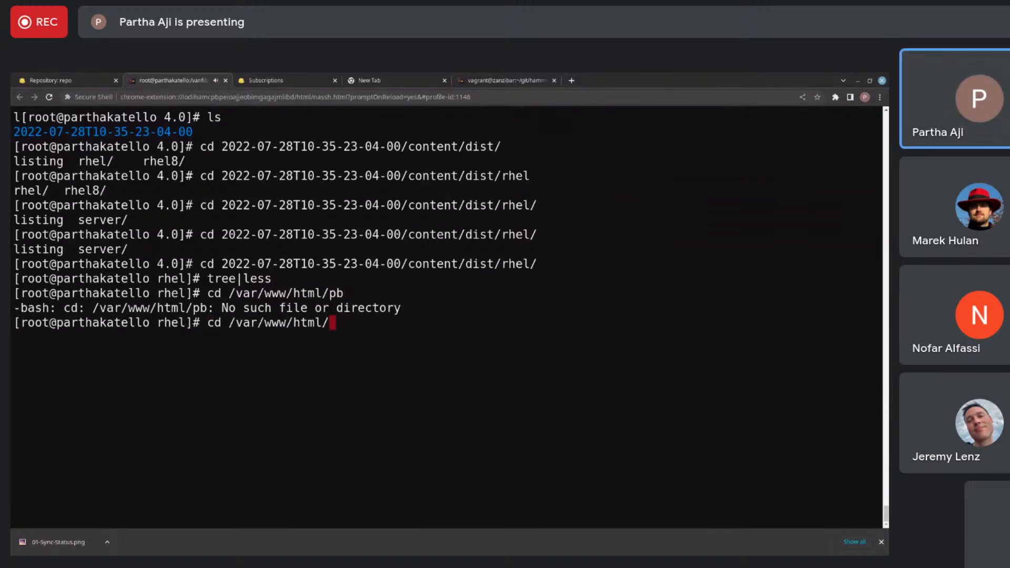
type("pub")
key("Return")
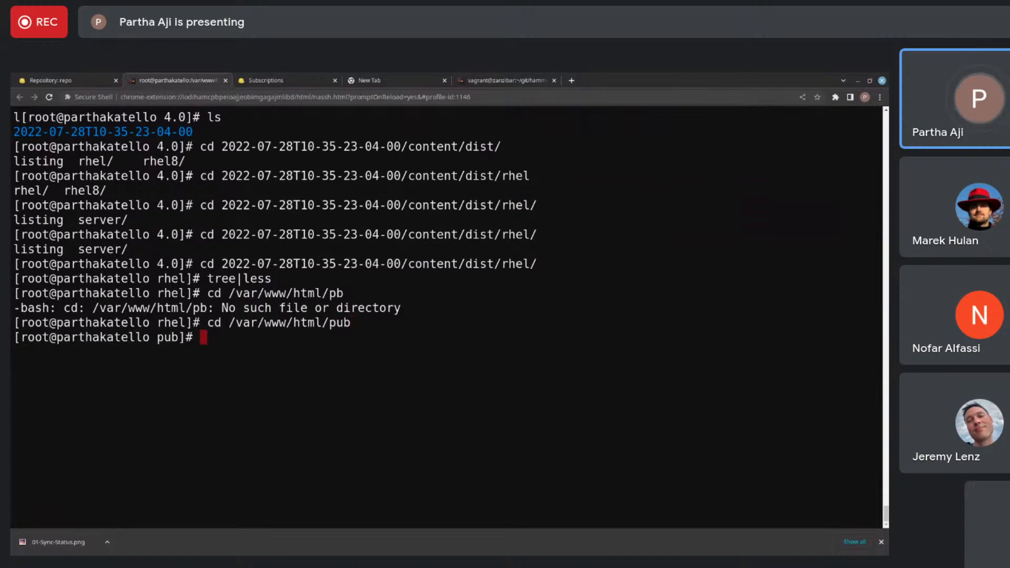
type("ls")
key("Return")
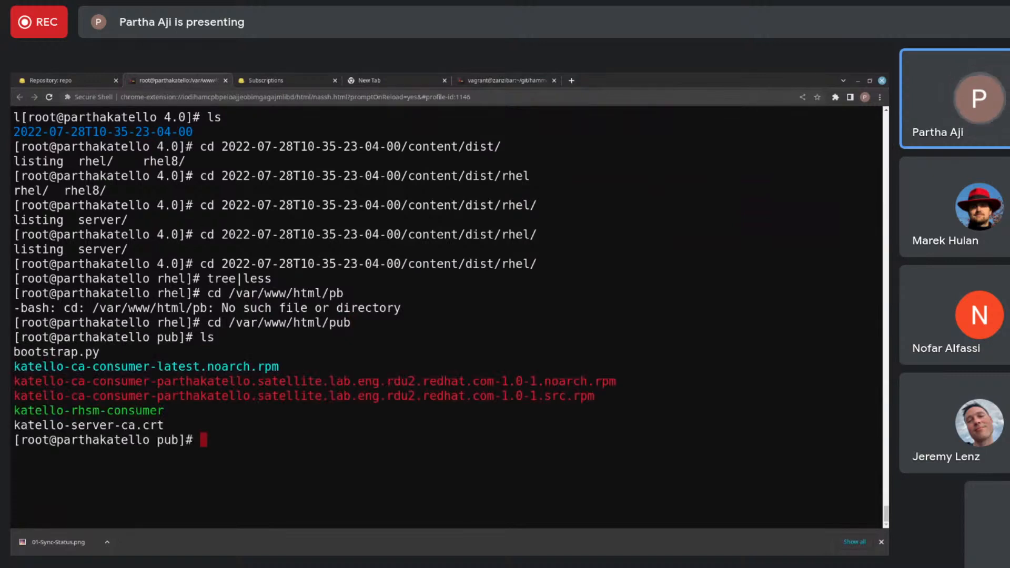
- Create a directory named my-repos inside pub and change into it
type("mkdir my-repos")
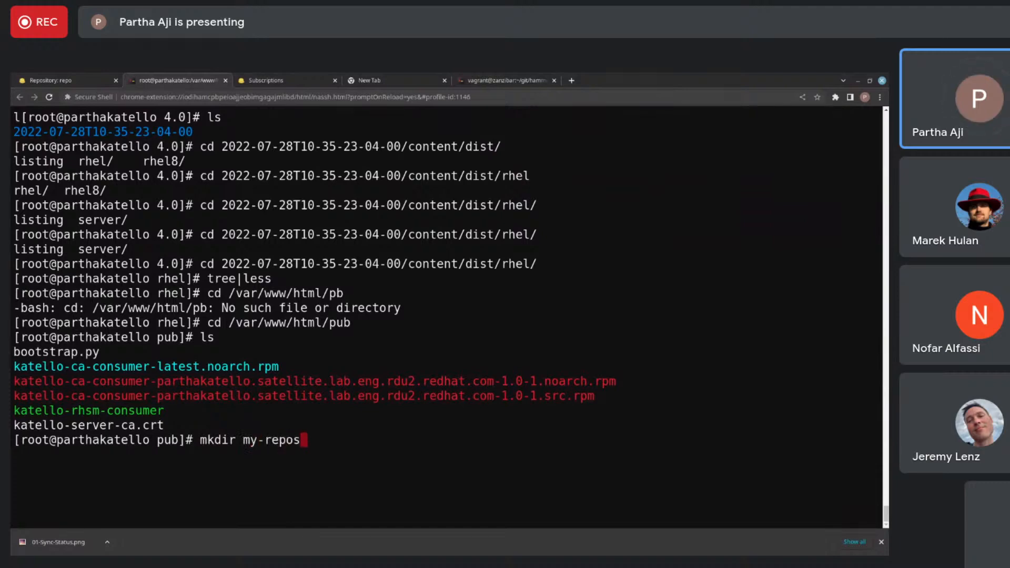
key("Return")
type("cd my")
key("Tab")
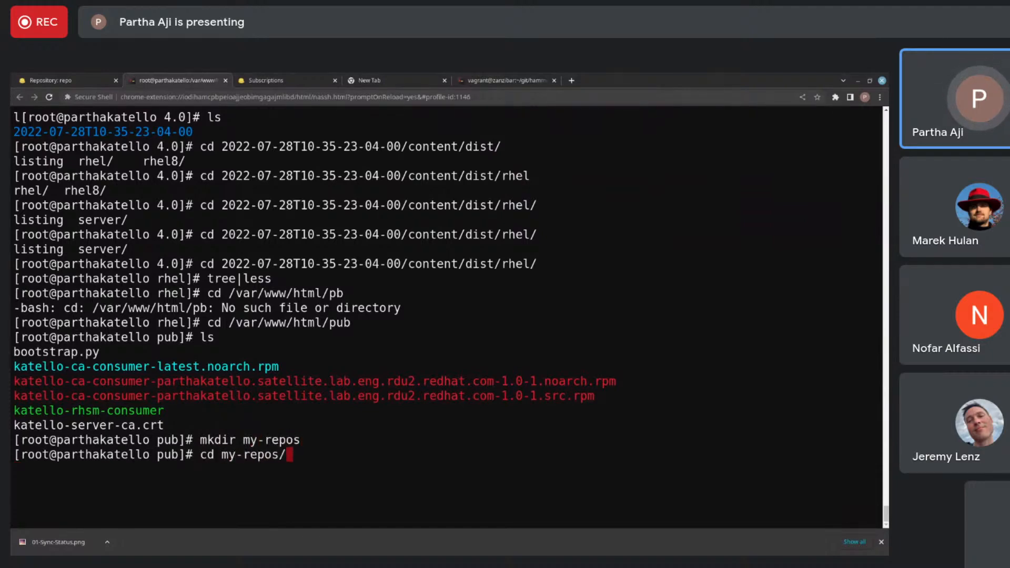
key("Return")
type("mv ")
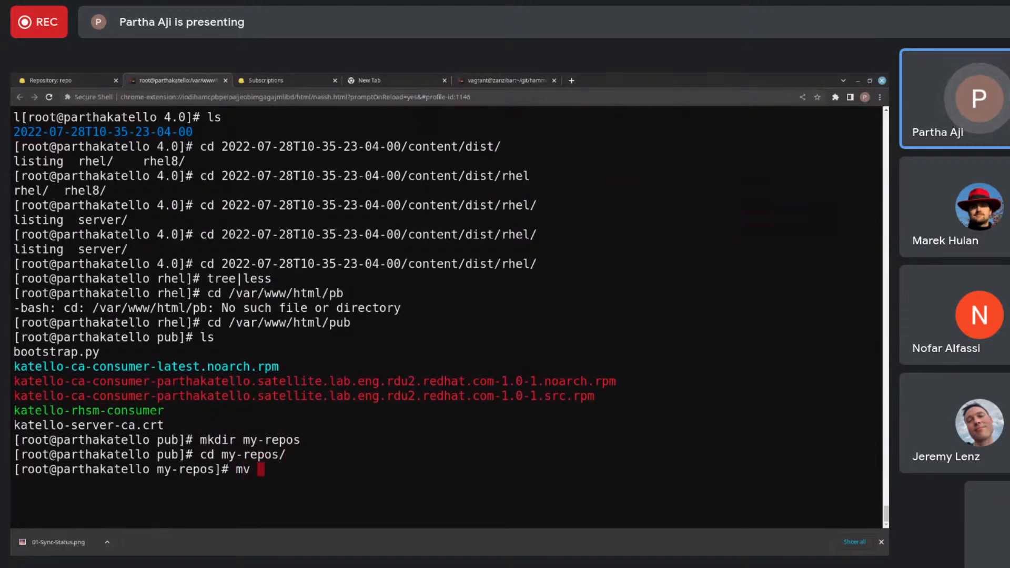
type("~/")
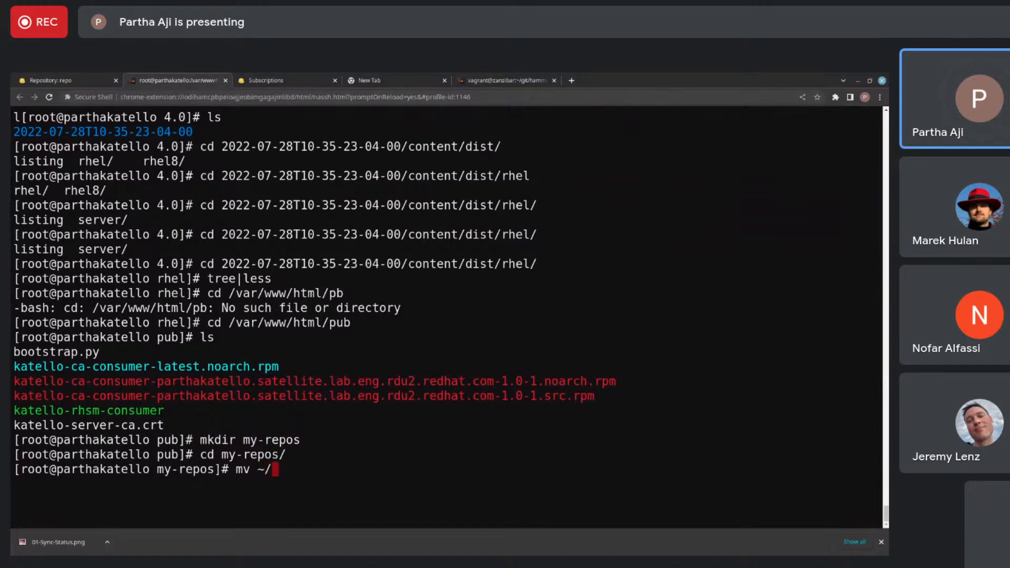
key("BackSpace")
type("/var/lib/pulp/")
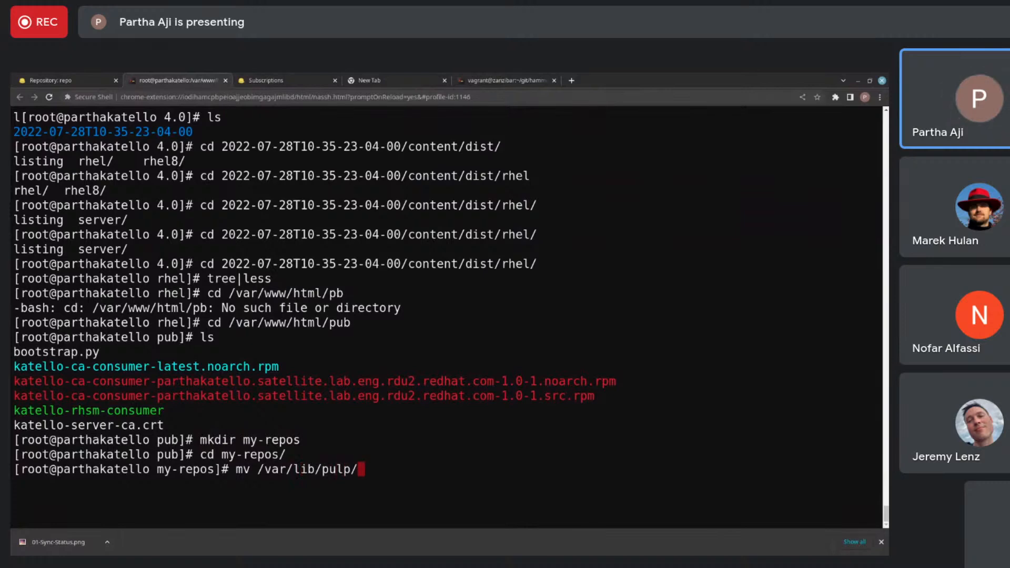
type("exports/4.")
key("BackSpace")
key("BackSpace")
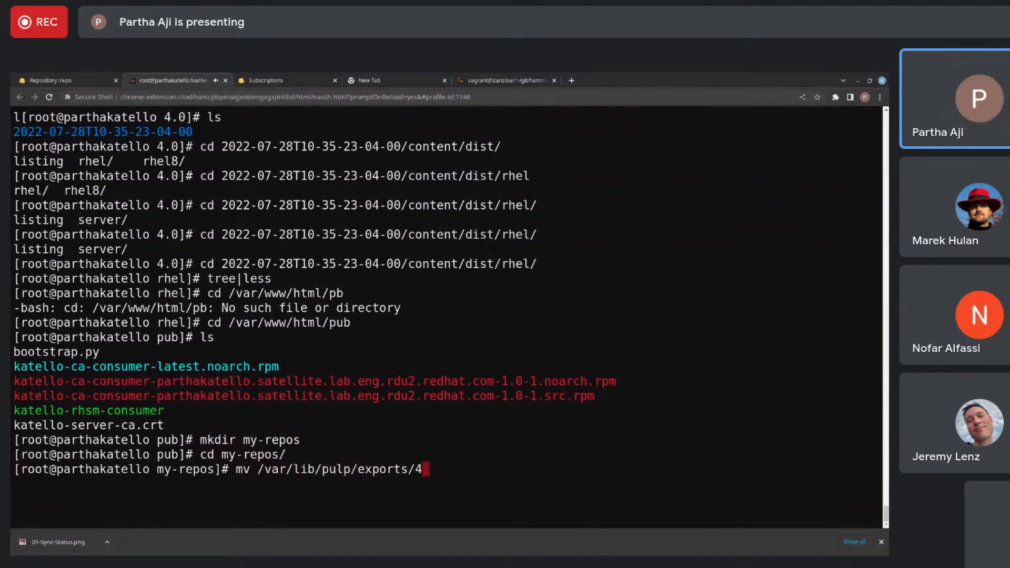
key("Tab")
key("Tab")
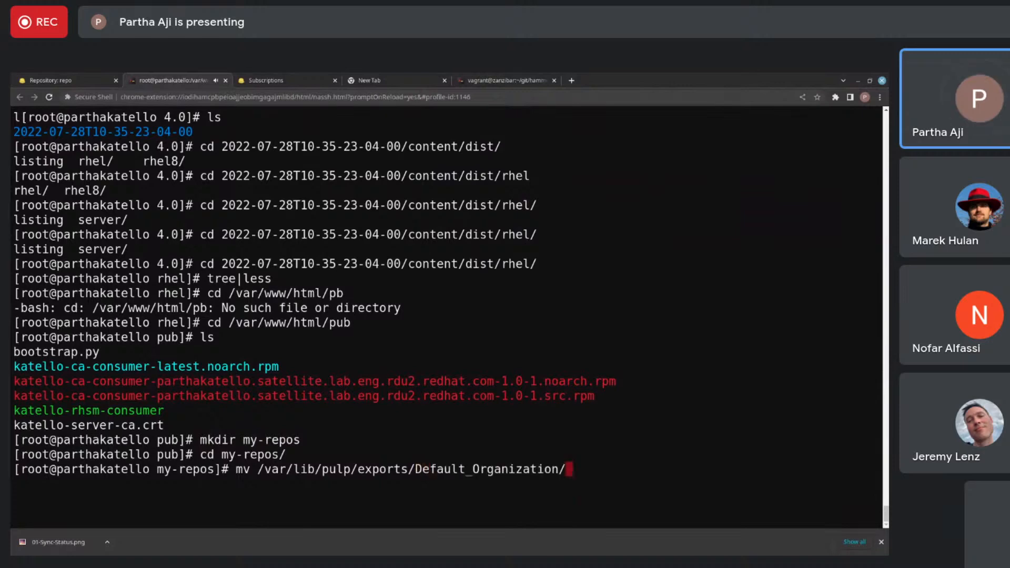
key("Tab")
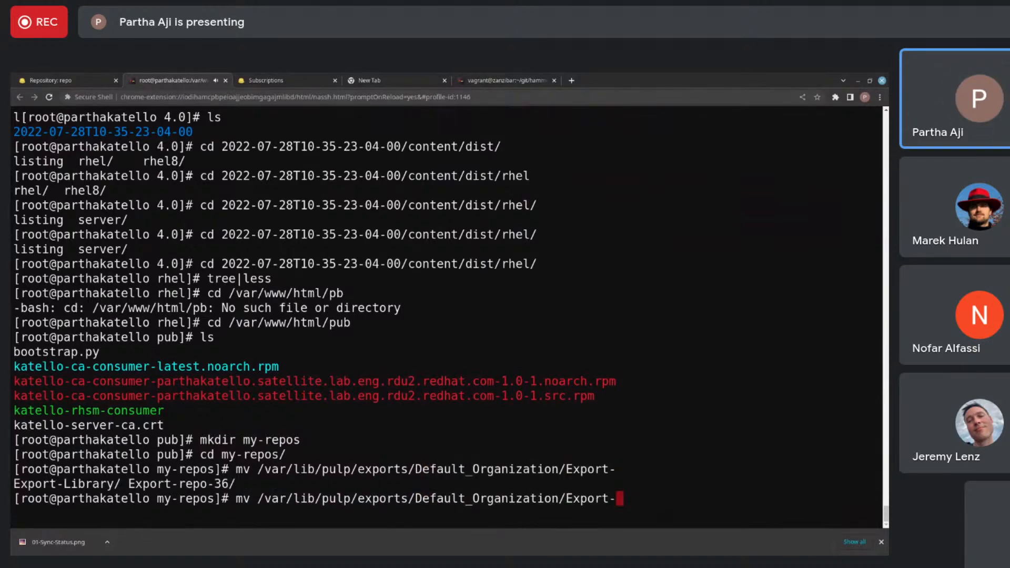
type("L")
key("Tab")
key("Tab")
key("Tab")
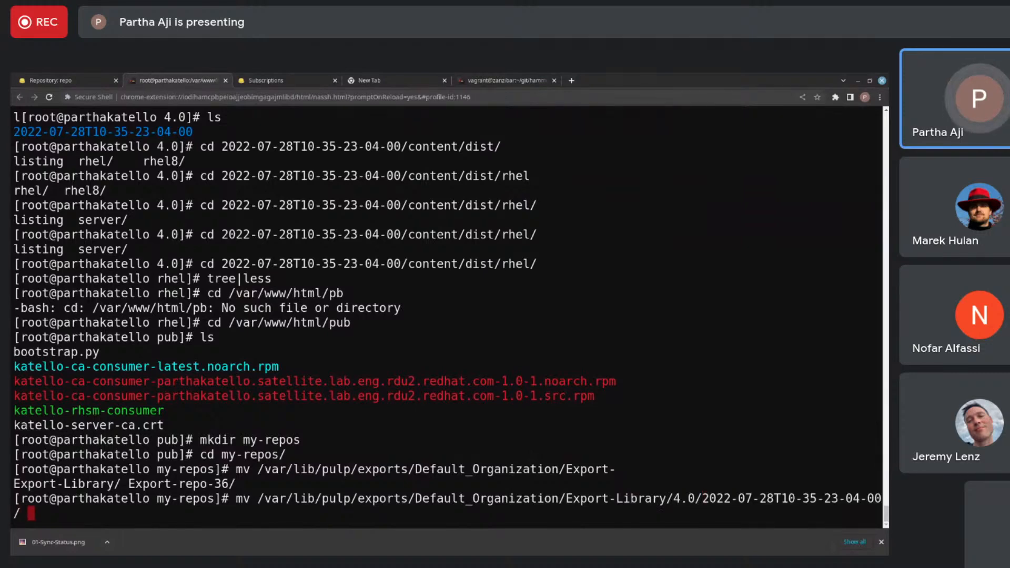
key("BackSpace")
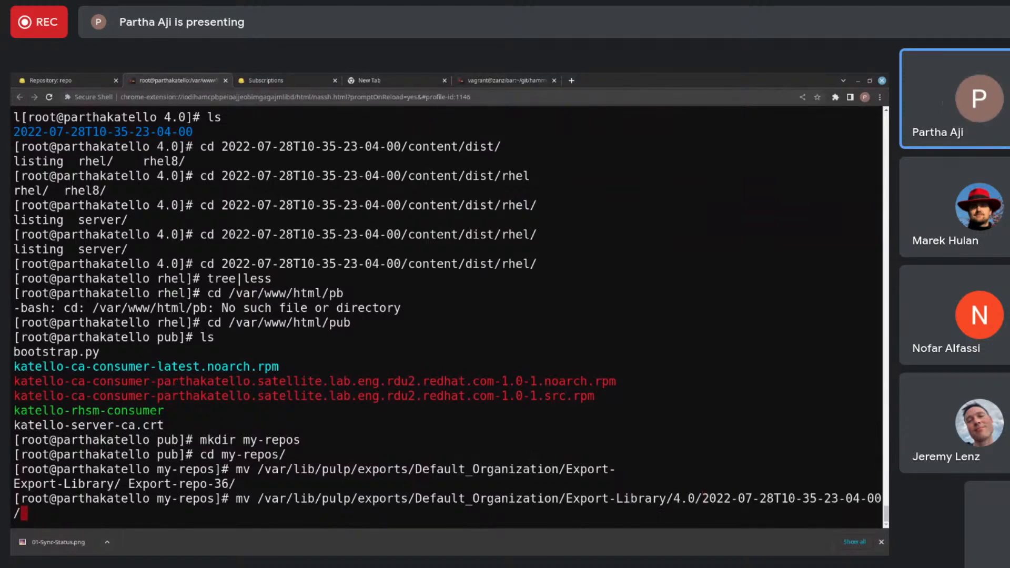
type(".")
key("Return")
type("ls")
key("Return")
type("cd 2022-07-28T10-35-23-04-00/")
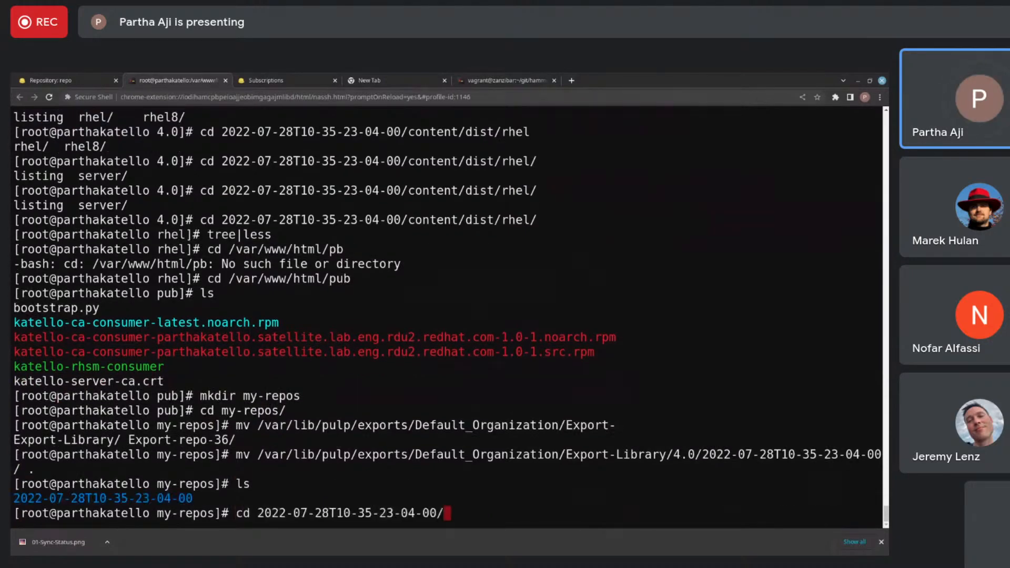
key("Return")
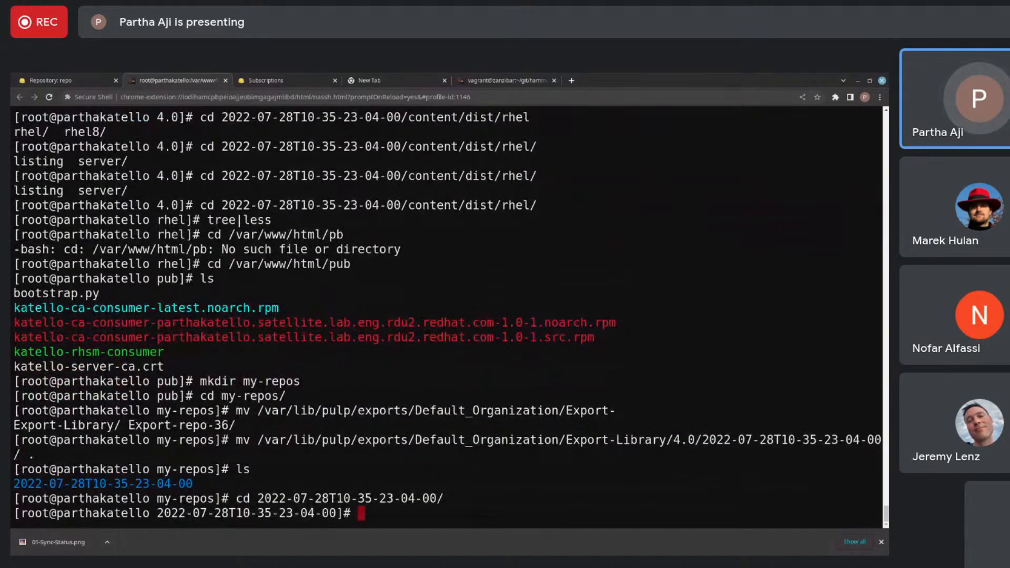
type("ls")
key("Return")
type("cd ../")
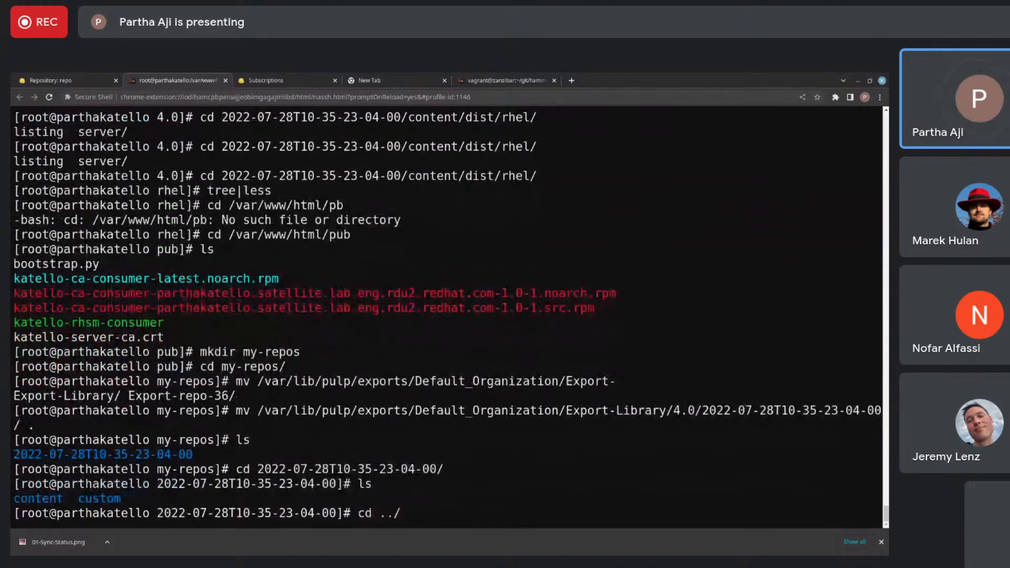
key("Return")
type("mv 2")
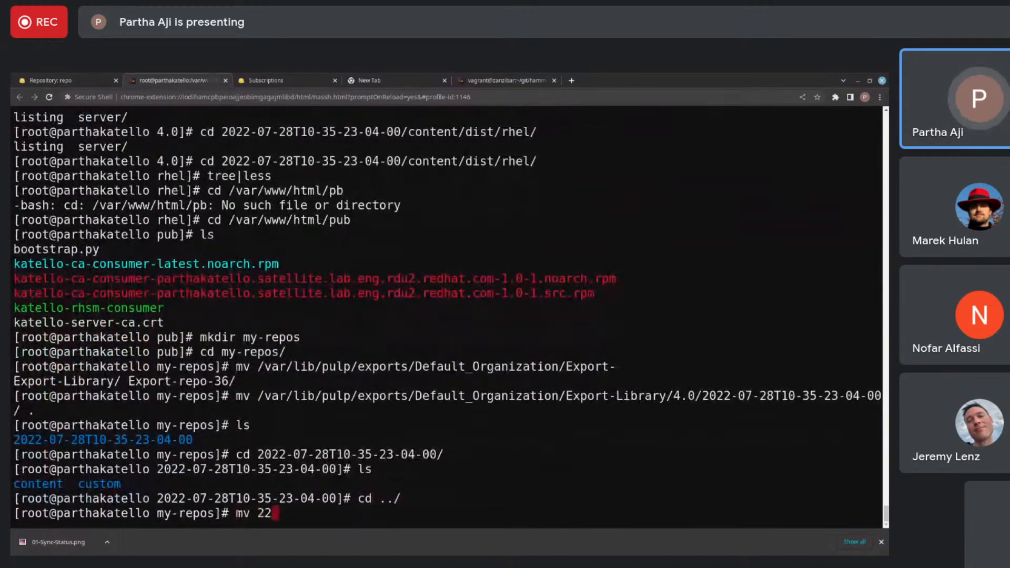
key("Tab")
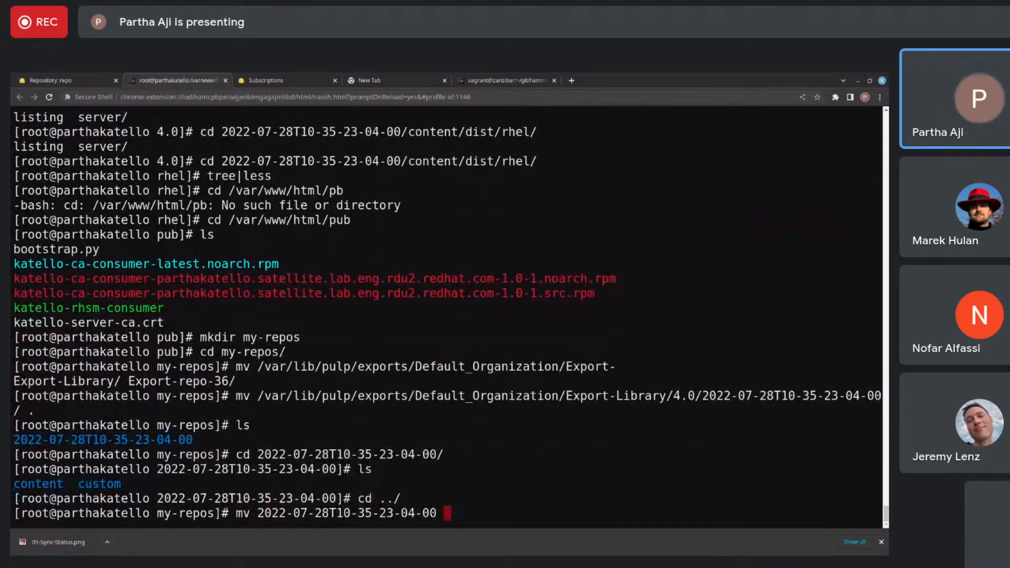
type("roo")
key("BackSpace")
key("BackSpace")
key("BackSpace")
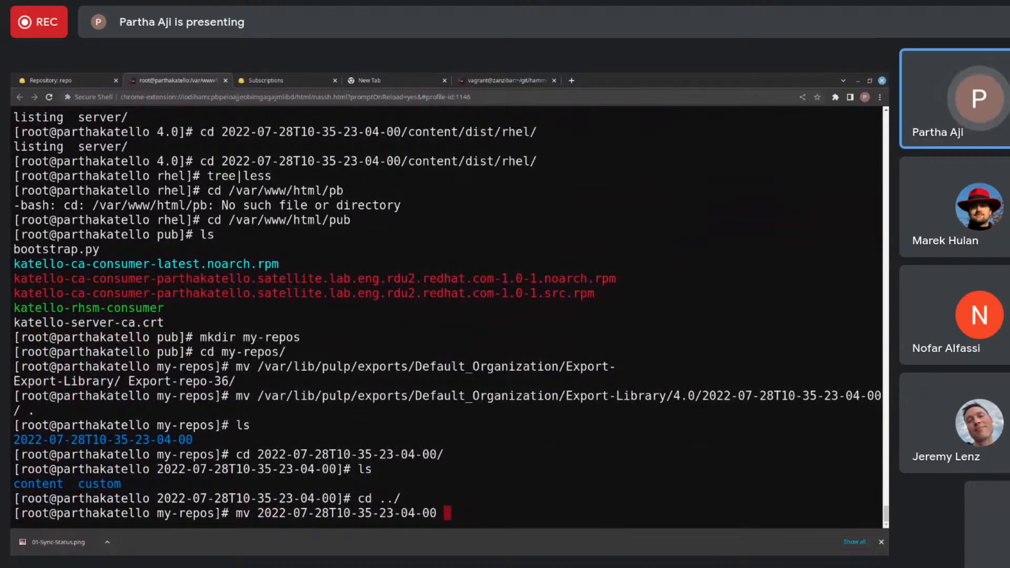
type("repos")
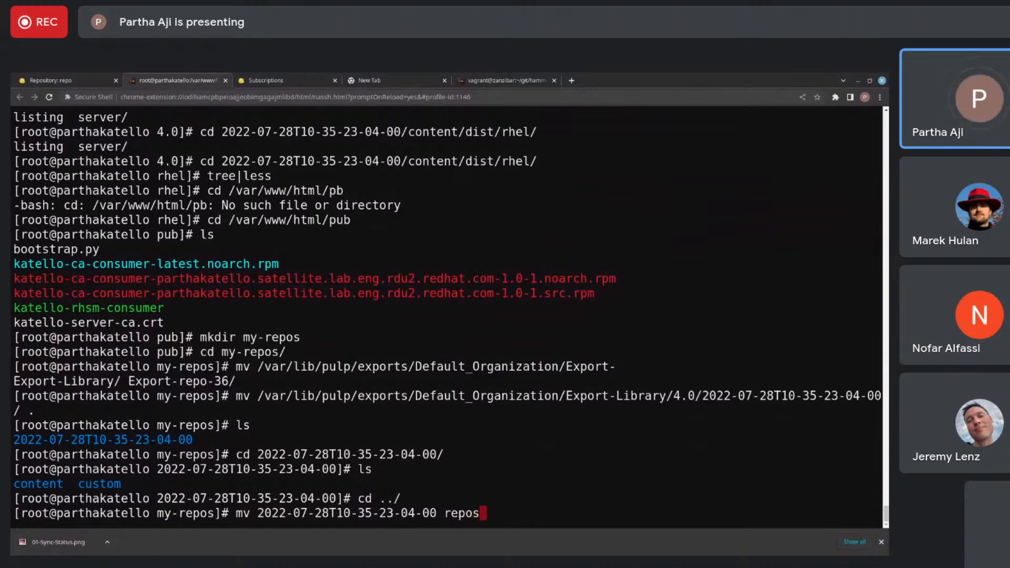
key("Return")
- Print the working directory path, change into repos and list its contents with permissions and ownership
type("pwd")
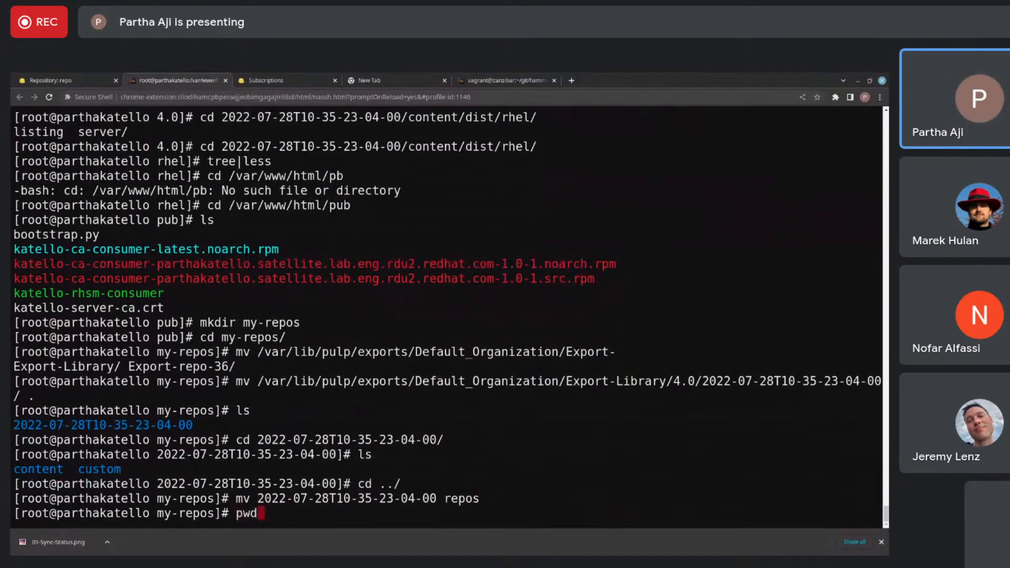
key("Return")
type("cd repos")
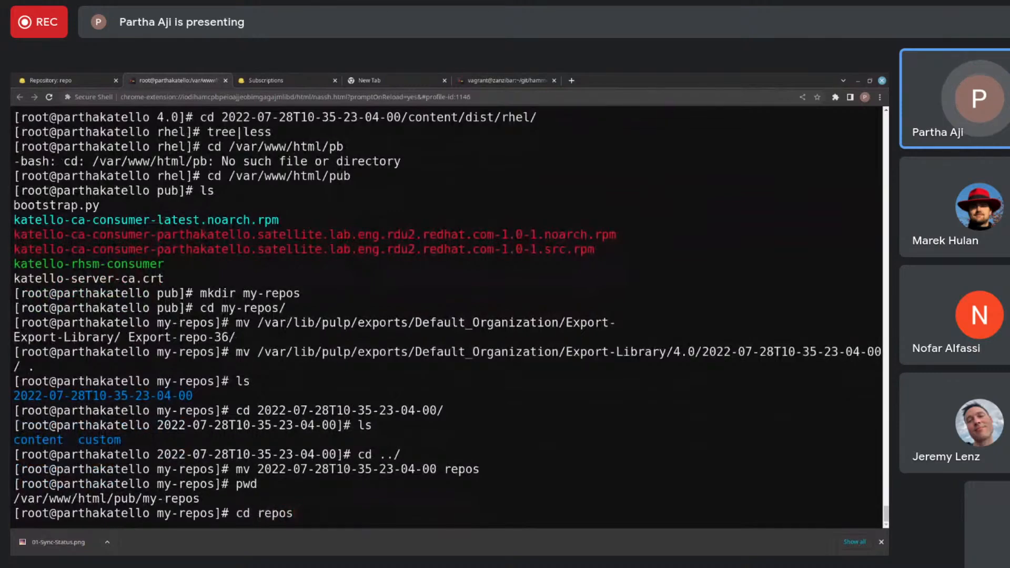
key("Return")
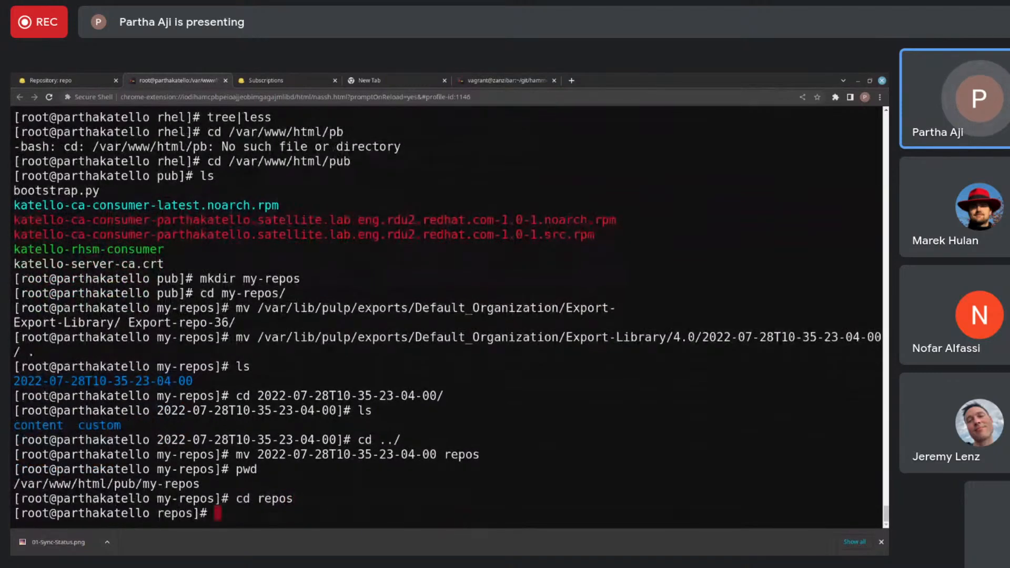
type("ll")
key("Return")
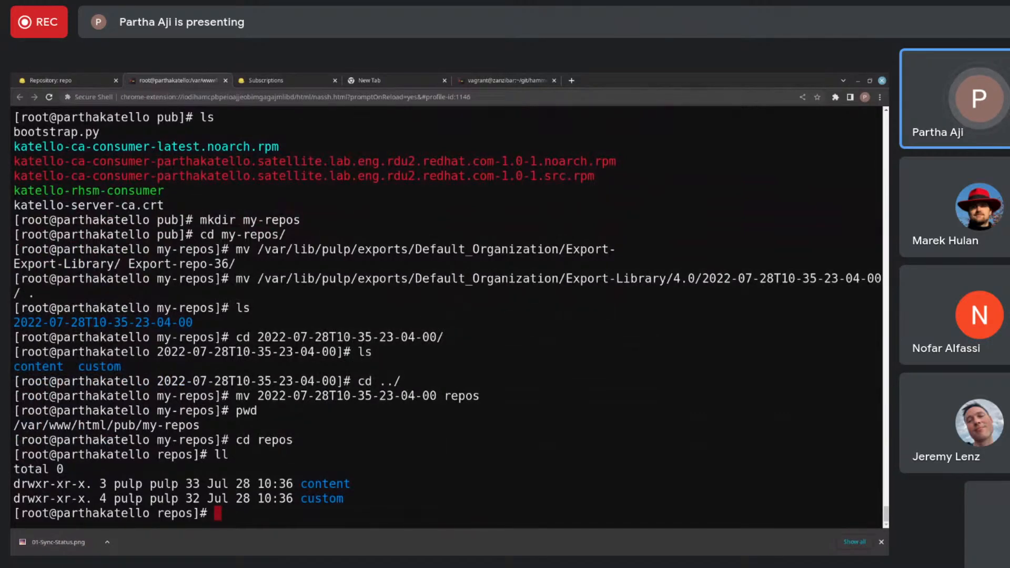
type("ch")
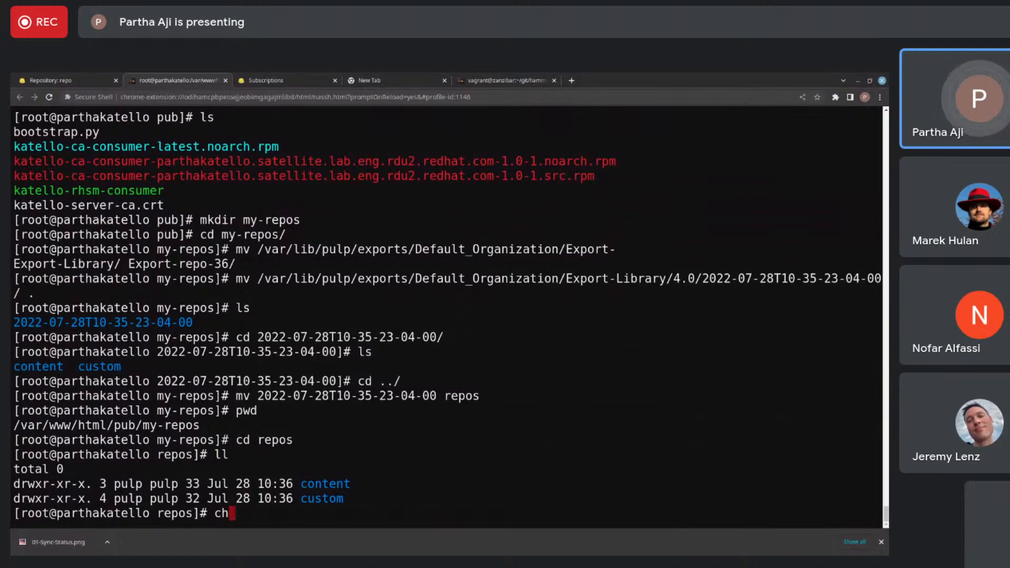
key("BackSpace")
key("BackSpace")
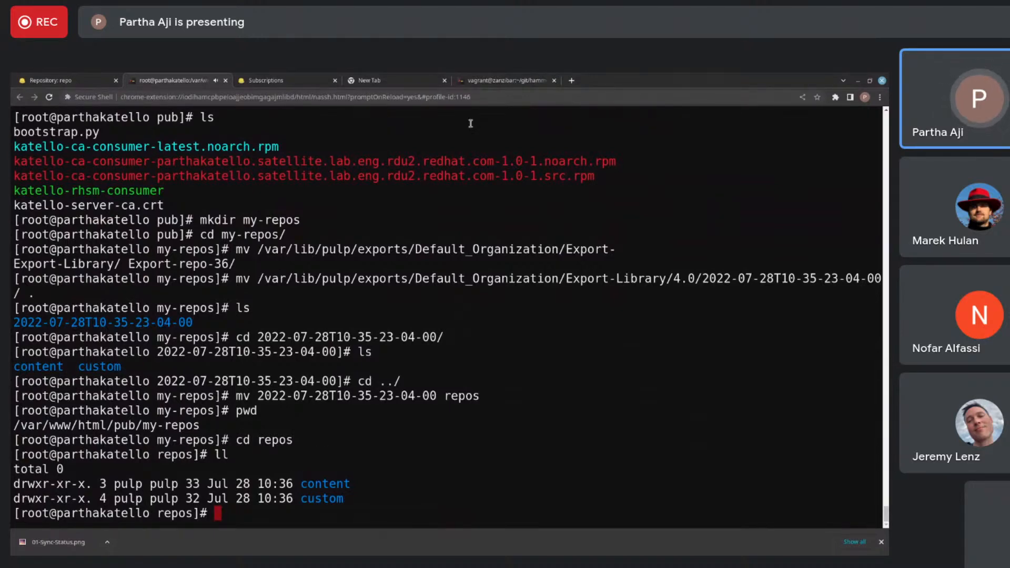
- Browse to 10.8.104.123/pub in a new browser tab and try to open the my-repos folder
left_click(572, 80)
type("10.8.104.123/pub")
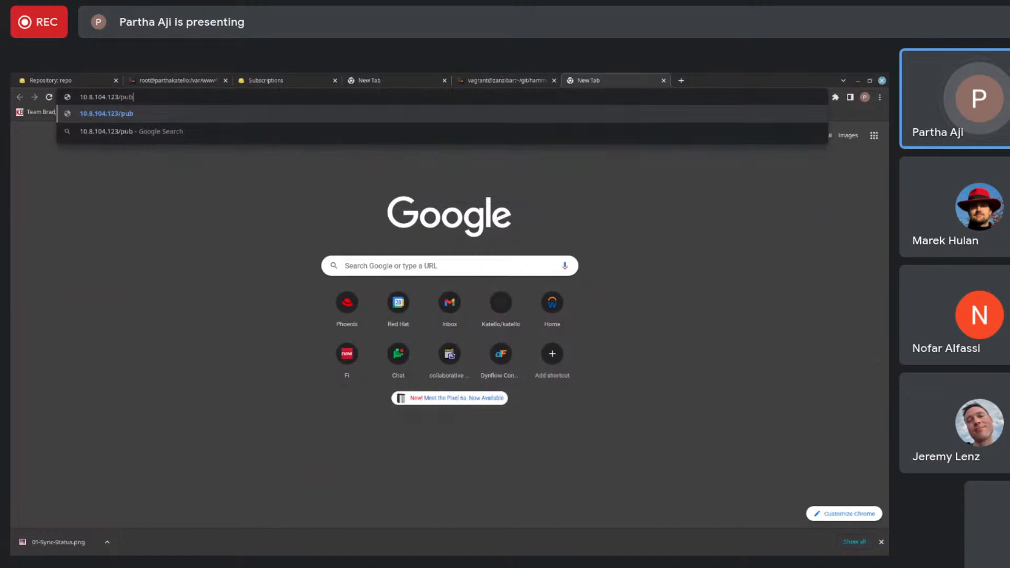
key("Return")
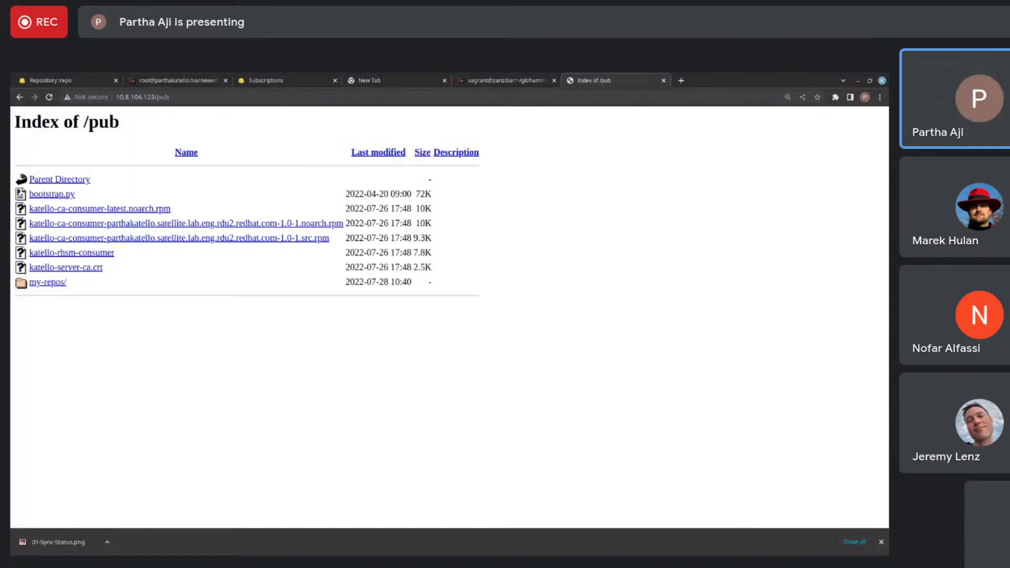
left_click(47, 283)
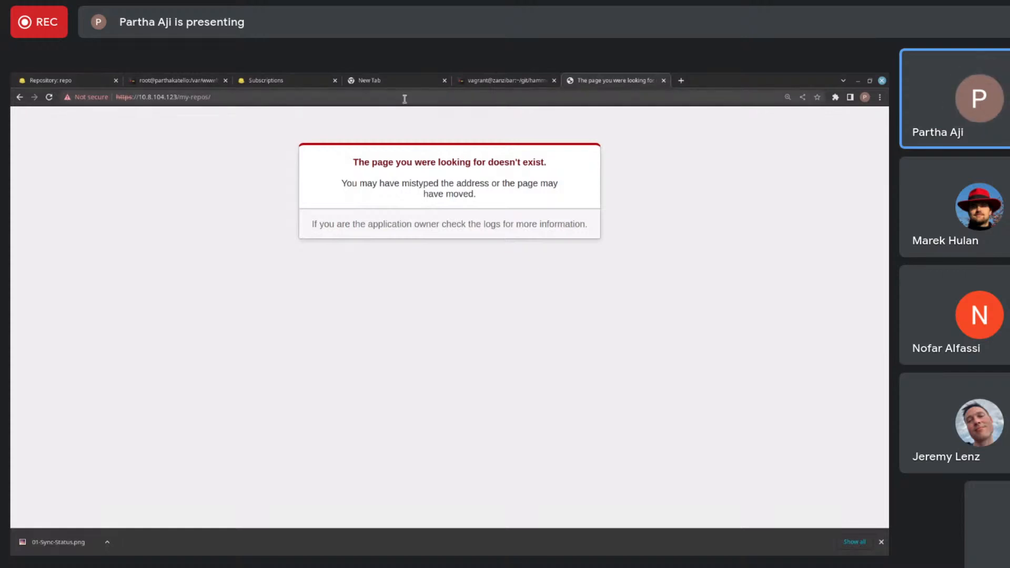
- Return to the root terminal session, list repos, go up to my-repos and check its ownership and permissions
left_click(167, 82)
type("ls")
key("Return")
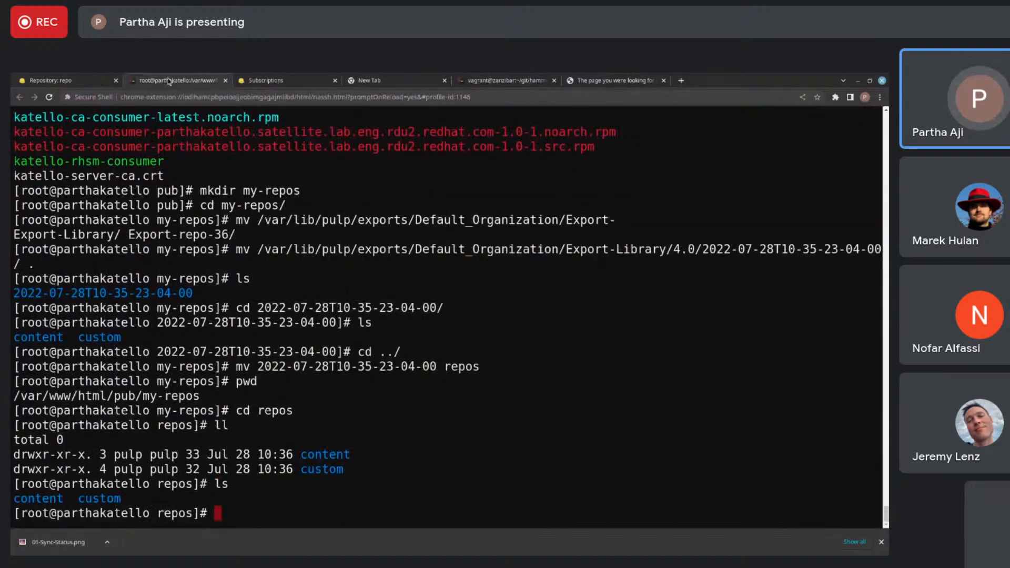
type("cd ..")
key("Return")
type("ls")
key("Return")
type("ll")
- Go up to the pub directory and list its contents with ownership and permissions
key("Return")
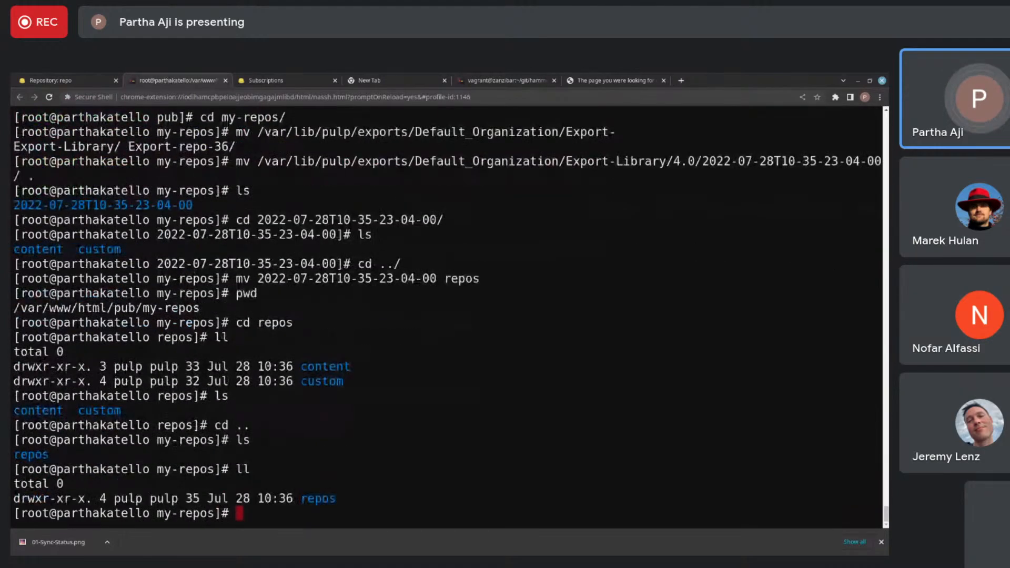
type("cd ..")
key("Return")
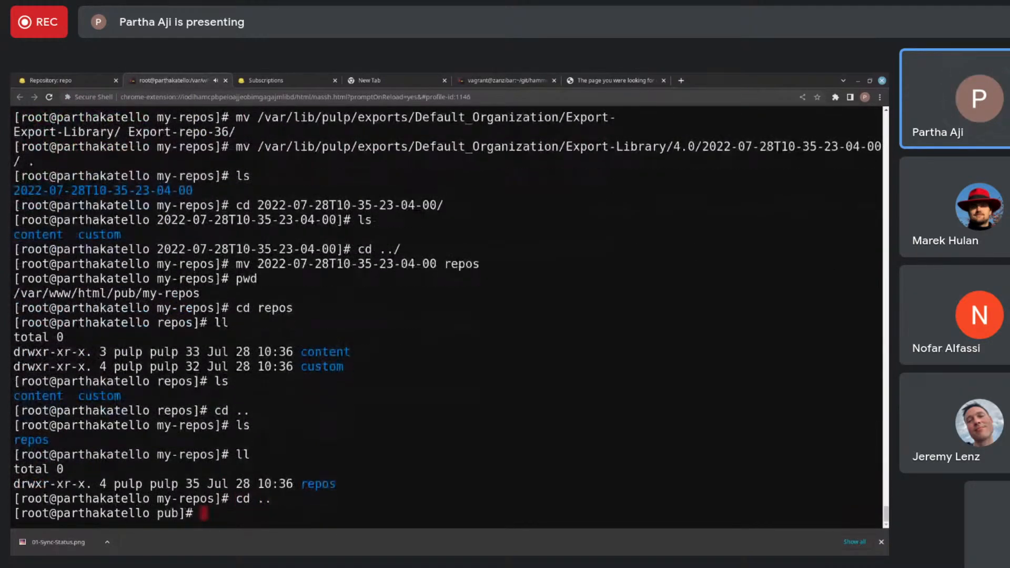
type("ll")
key("Return")
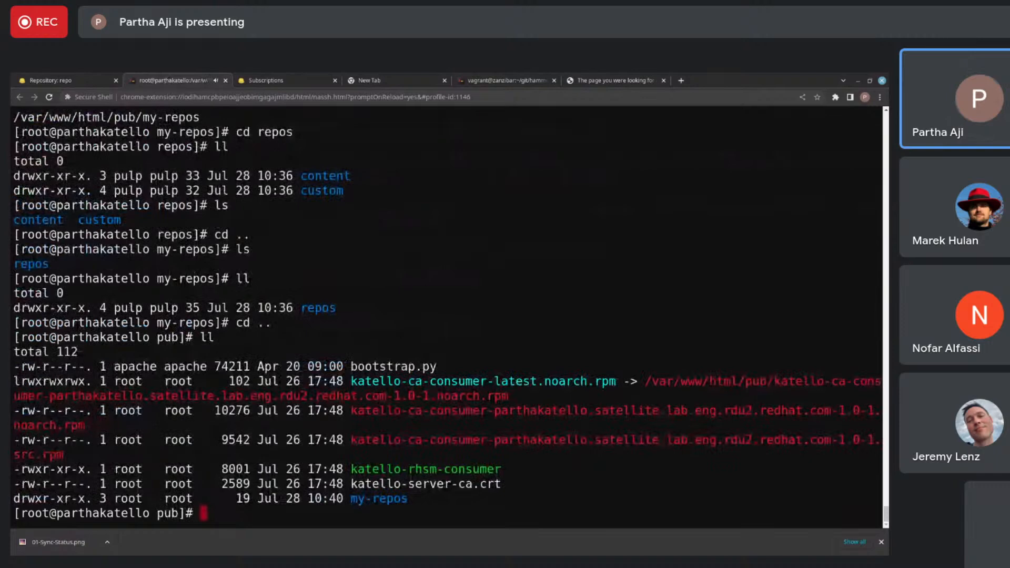
- Recursively change the owner and group of my-repos to apache:apache and reset the terminal
type("cd")
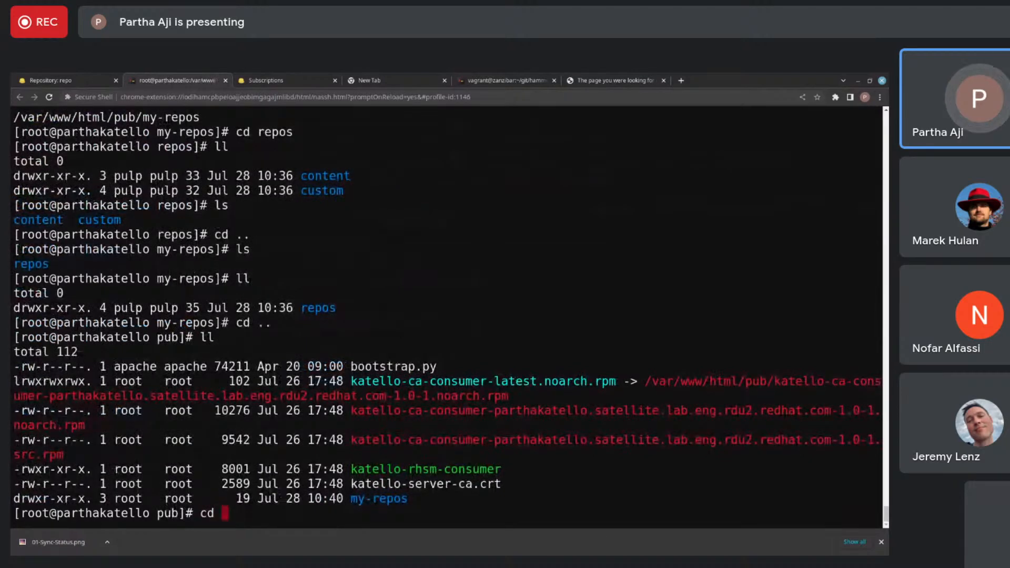
key("BackSpace")
key("BackSpace")
type("ho")
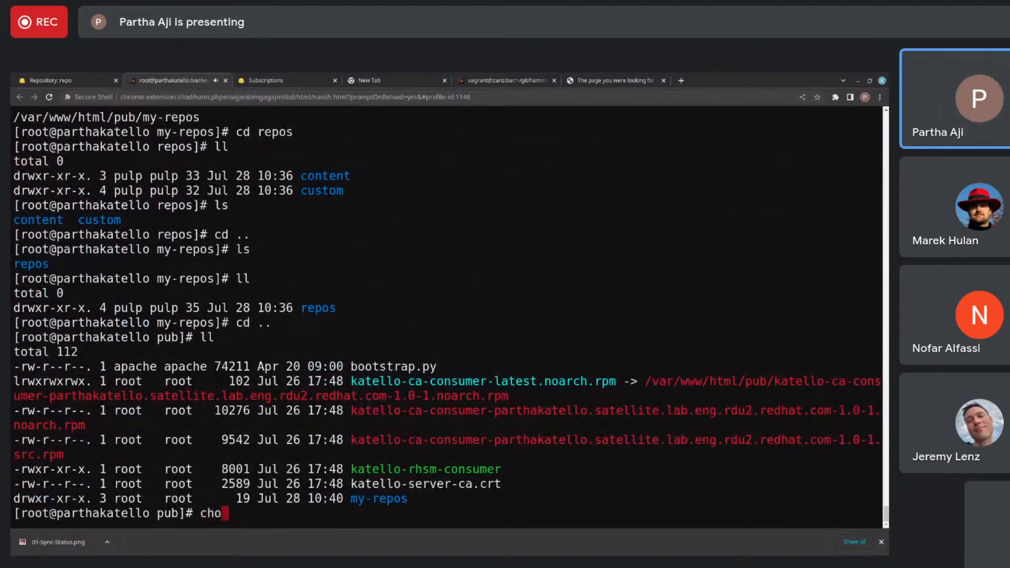
type("wn -R ")
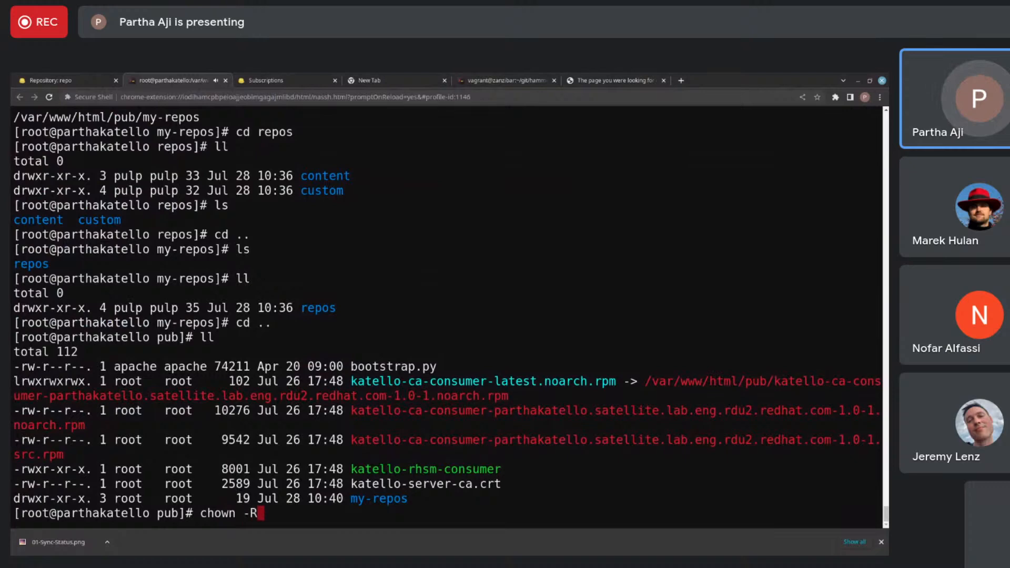
type("ap")
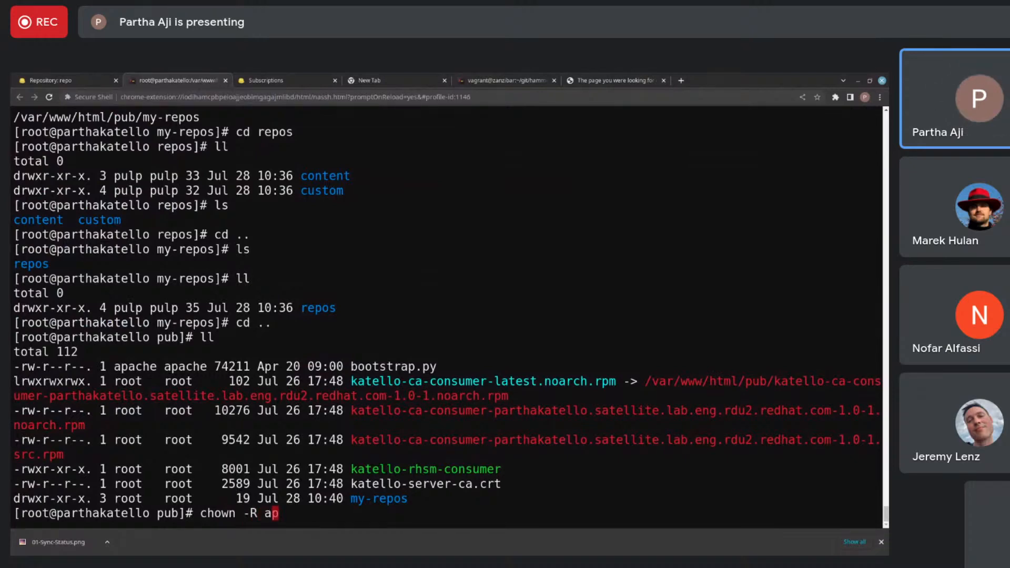
type("ache:apache ")
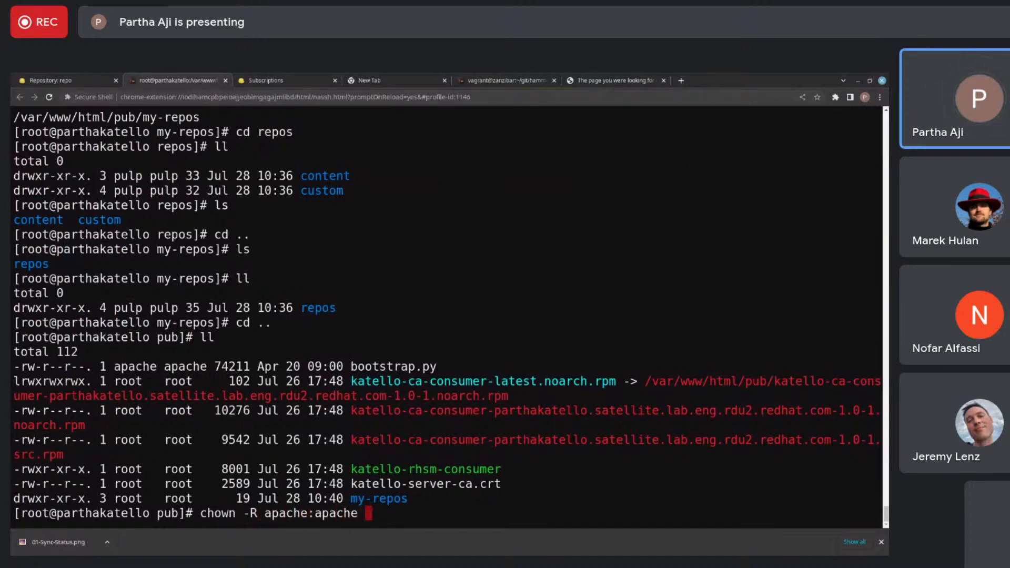
type("my-repos/")
key("BackSpace")
key("Return")
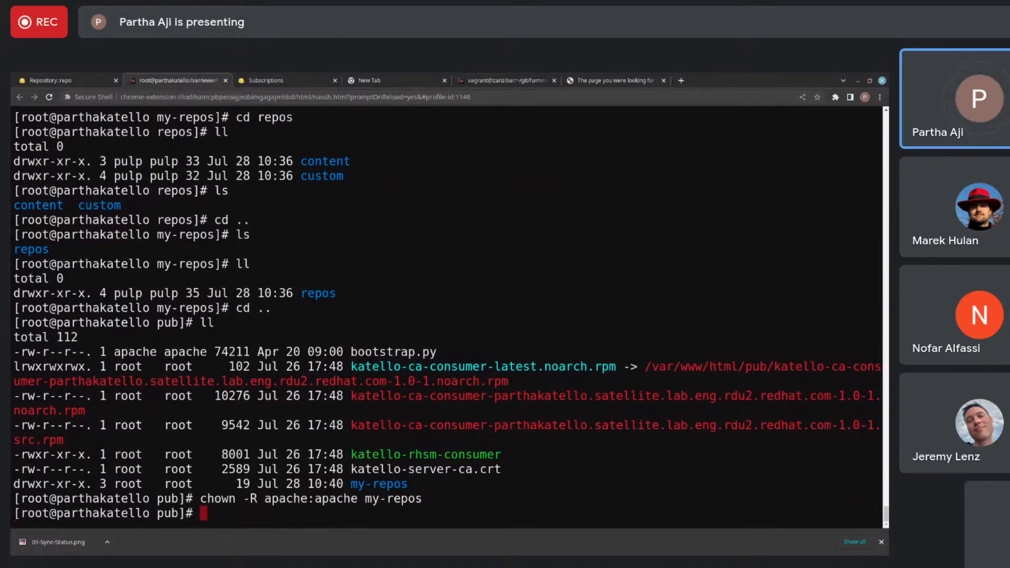
type("reset")
key("Return")
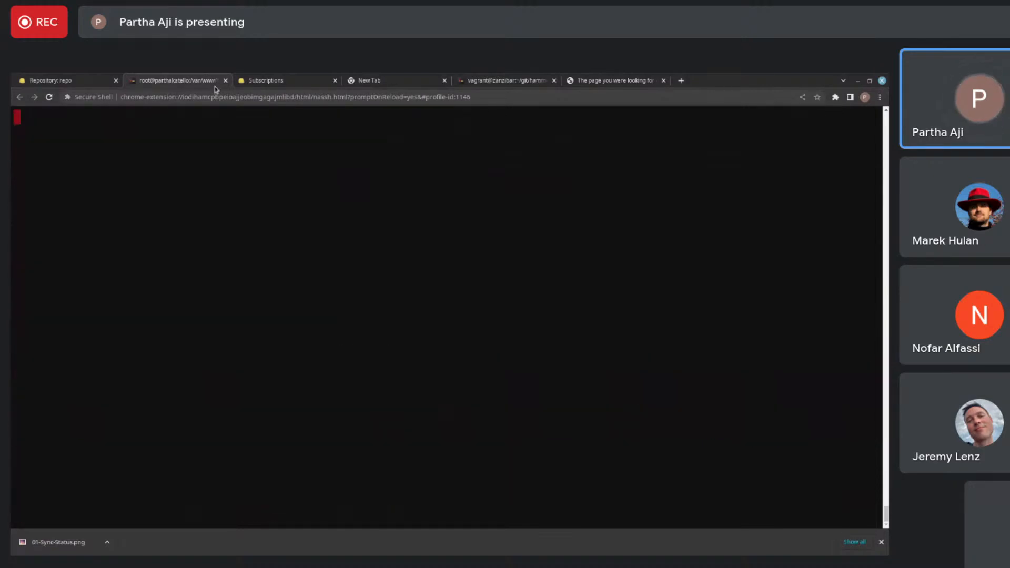
left_click(288, 81)
key("ctrl+shift+Tab")
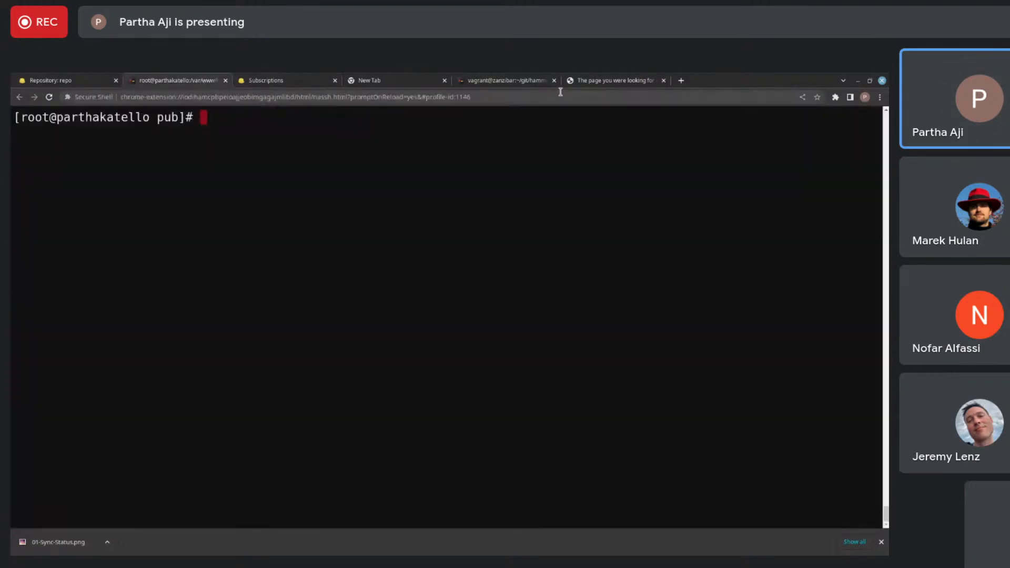
left_click(597, 84)
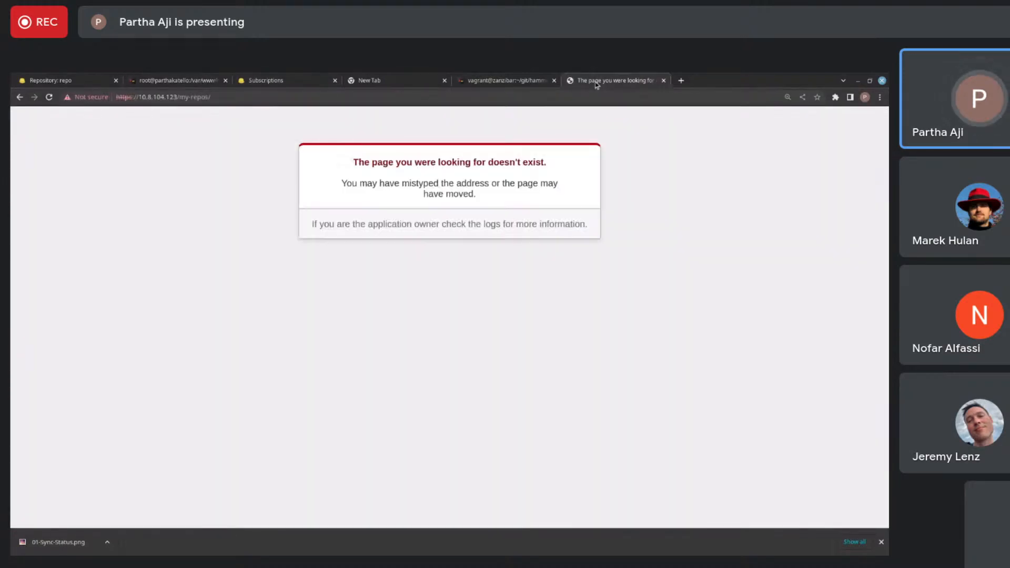
left_click(590, 97)
left_click(210, 98)
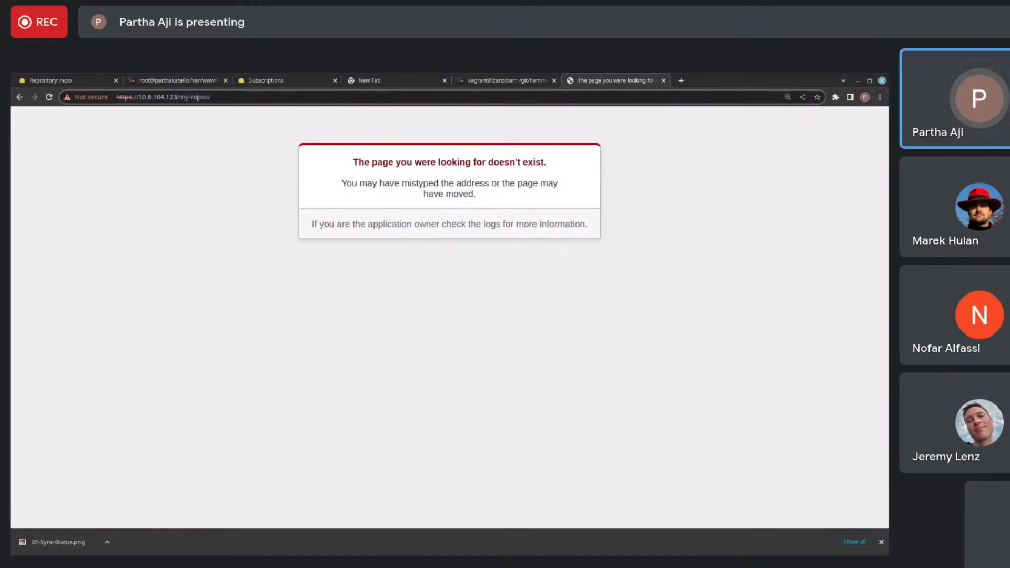
type("pub")
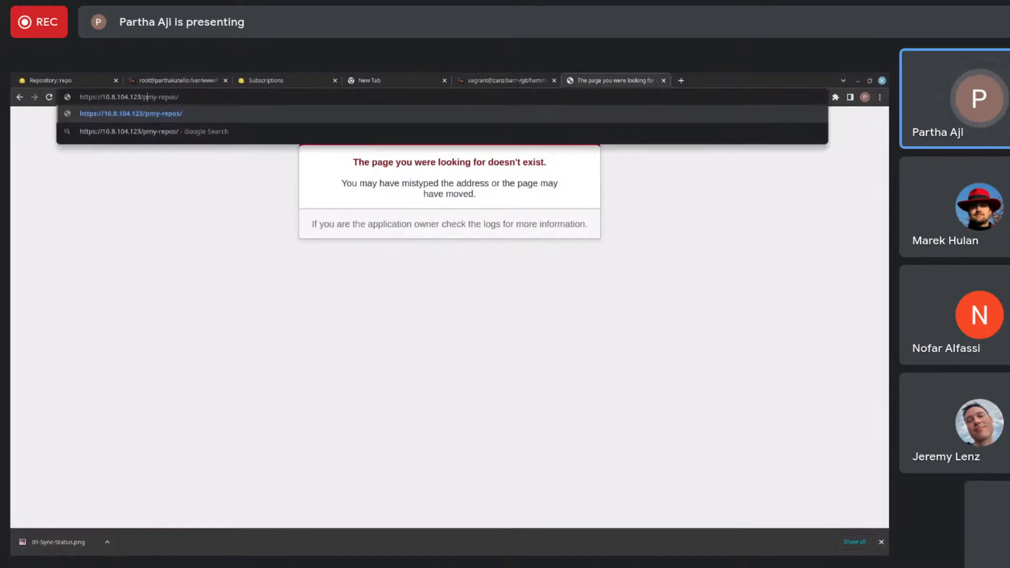
type("/")
key("Return")
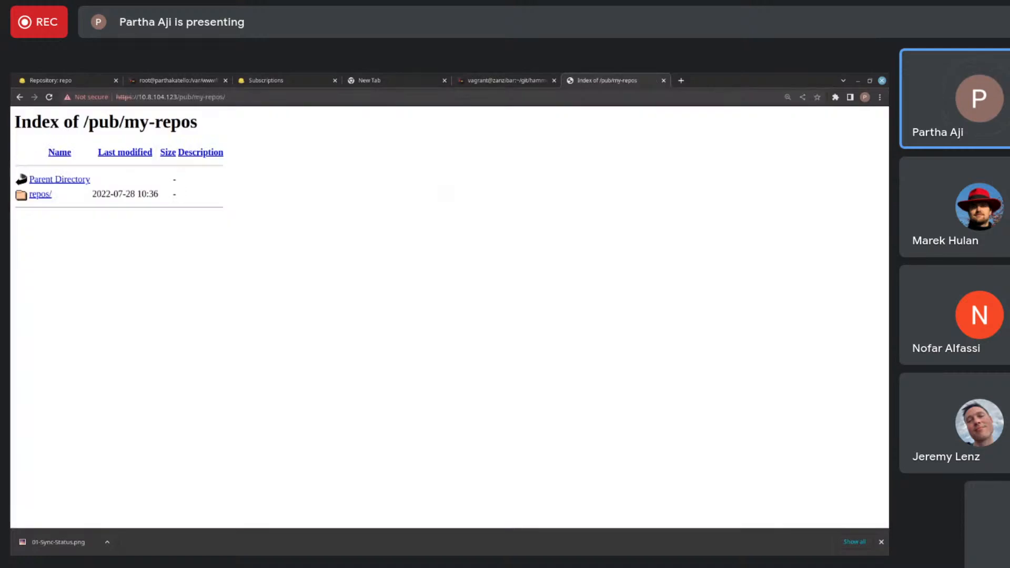
- Browse the exported repos/content and dist folders, view the content folder's listing file, and return to the repos index
left_click(39, 196)
left_click(35, 198)
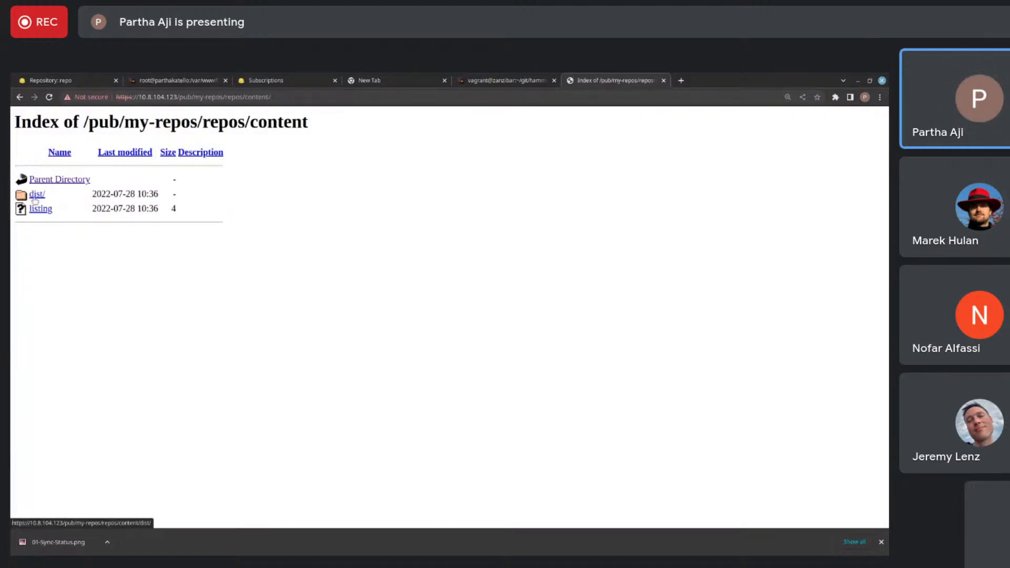
left_click(35, 199)
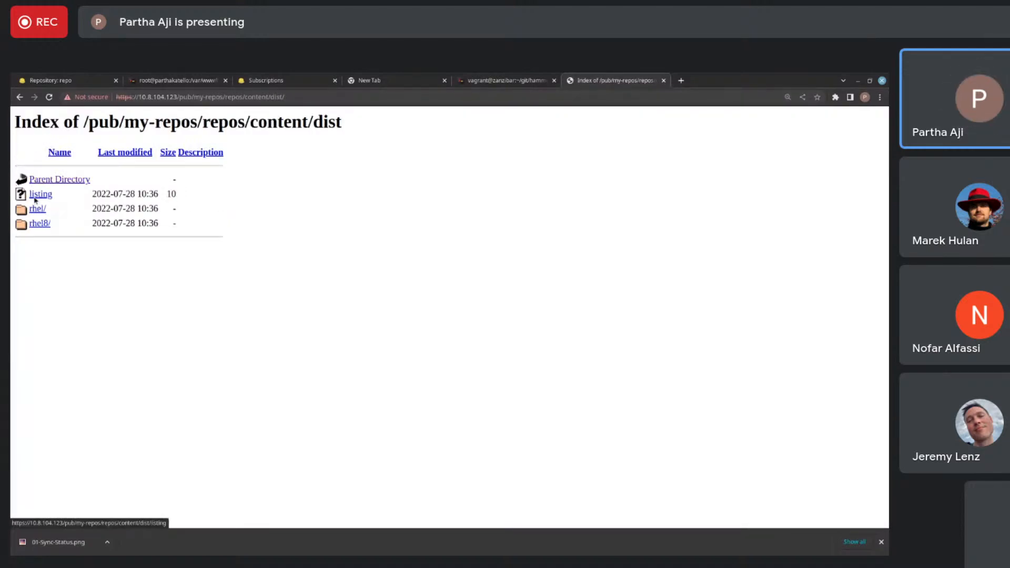
left_click(18, 98)
left_click(38, 210)
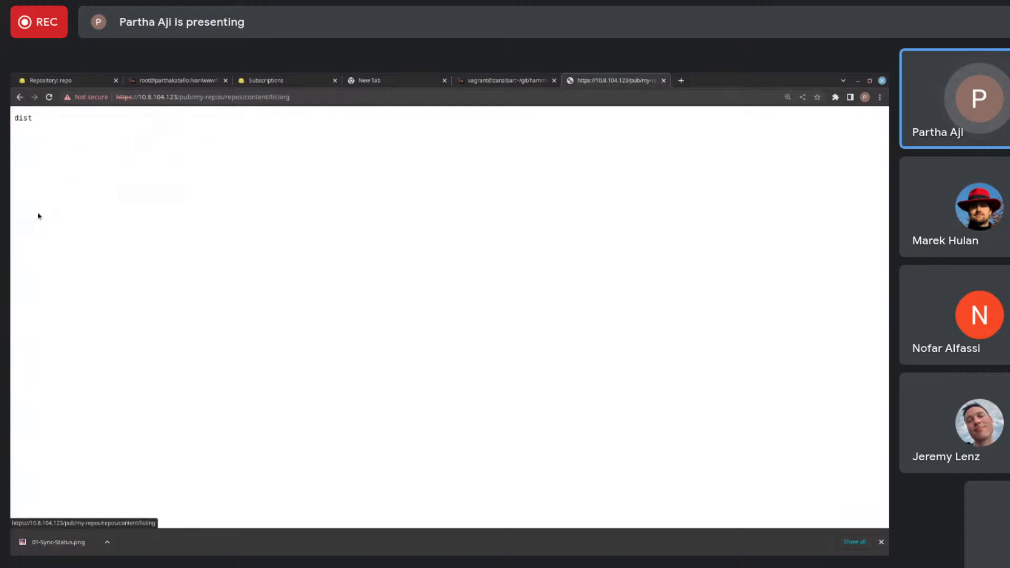
left_click(19, 97)
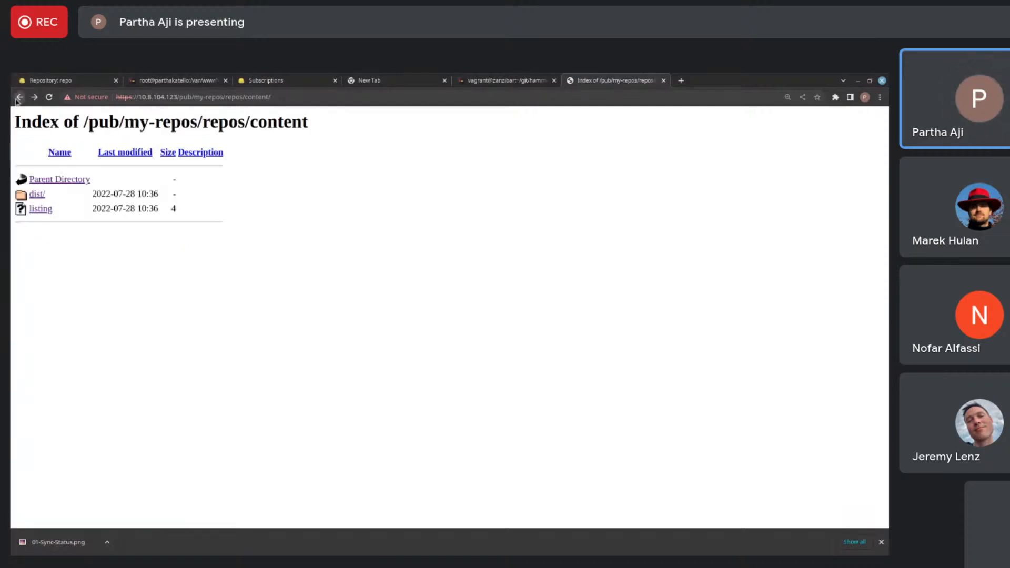
left_click(58, 179)
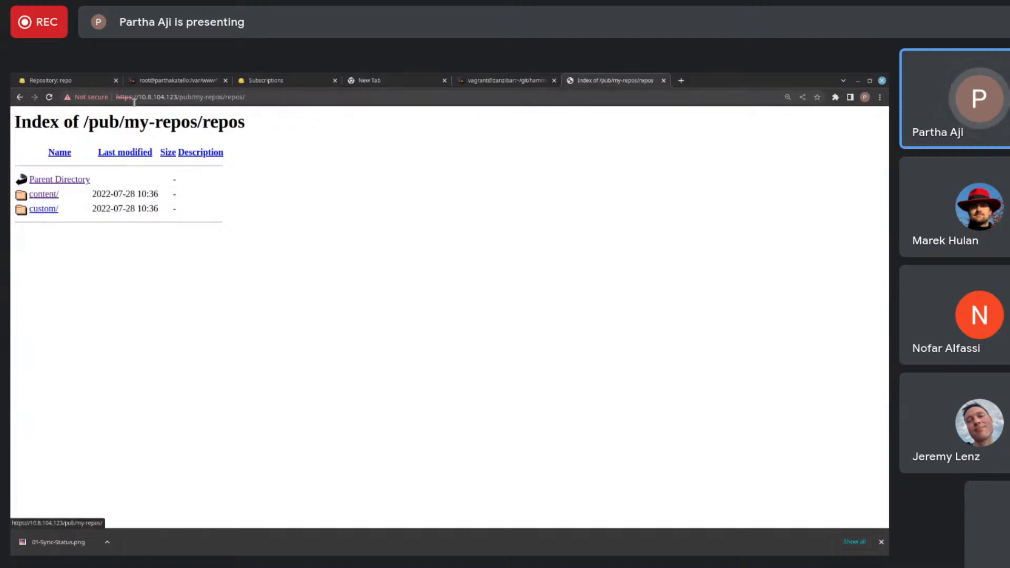
- Switch to the Foreman web interface, open its administration settings and look through the General settings
left_click(257, 81)
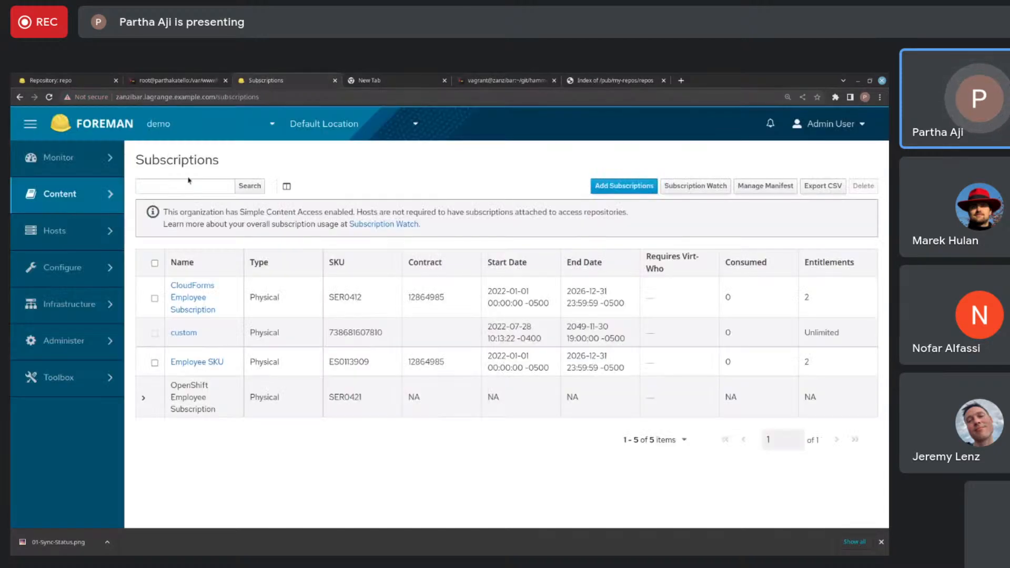
mouse_move(94, 195)
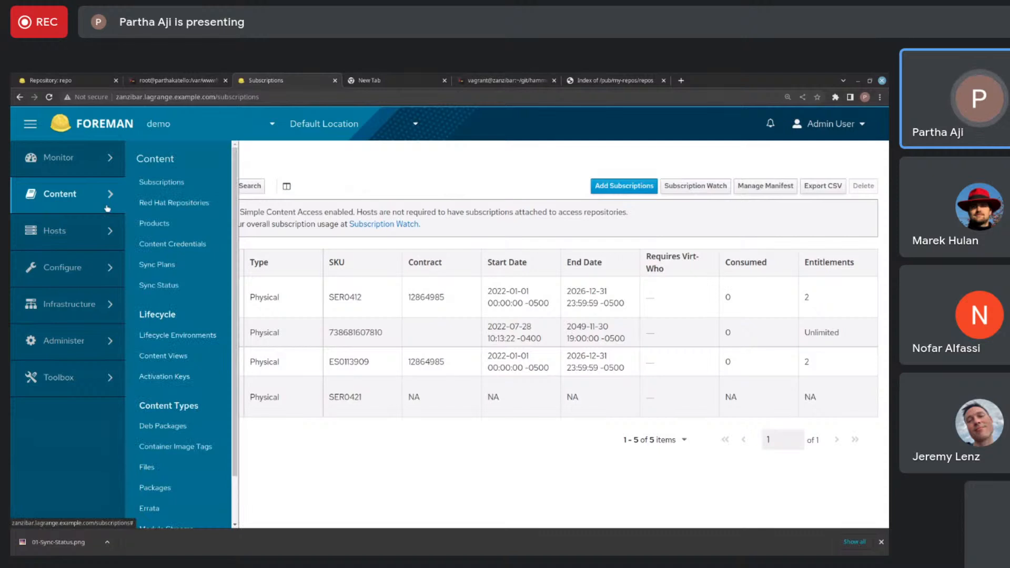
mouse_move(79, 341)
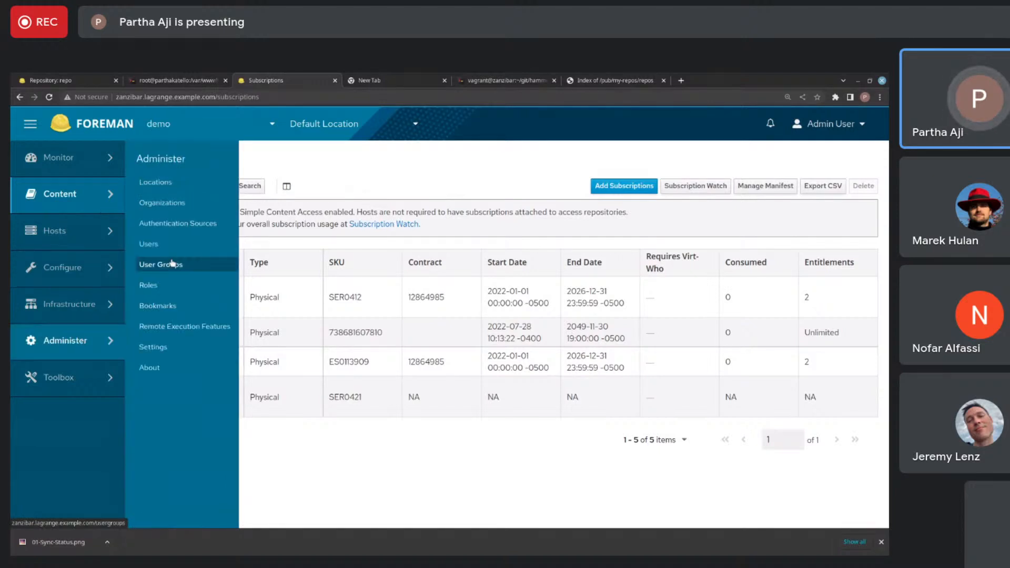
left_click(165, 347)
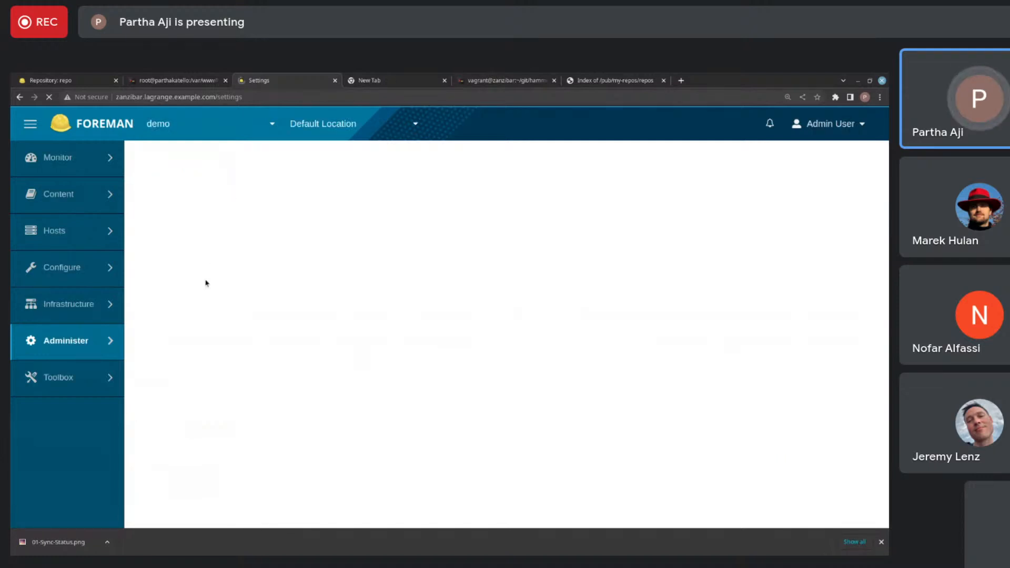
left_click_drag(206, 283, 300, 178)
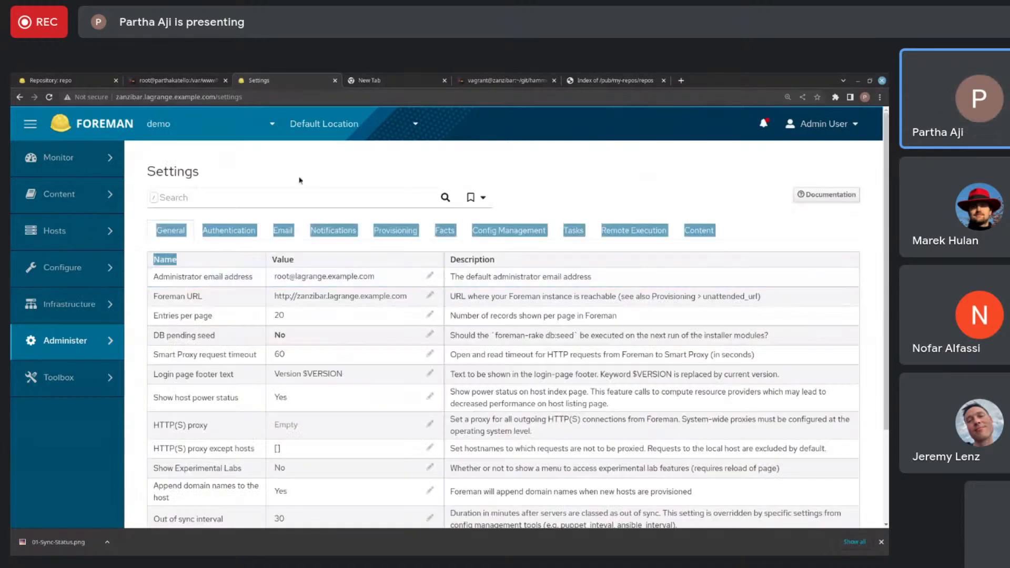
left_click(293, 200)
left_click(591, 179)
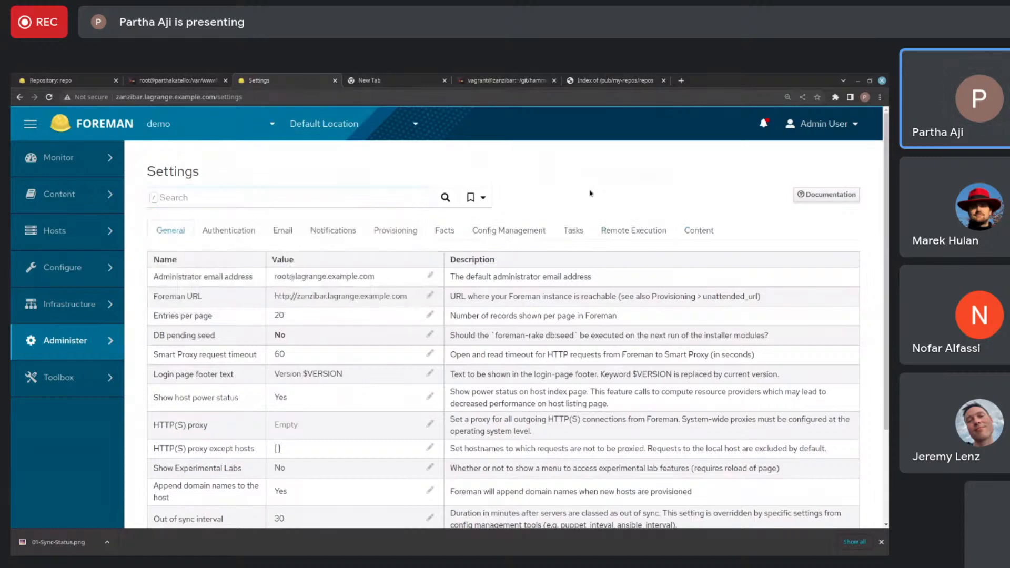
scroll(356, 274, "down", 3)
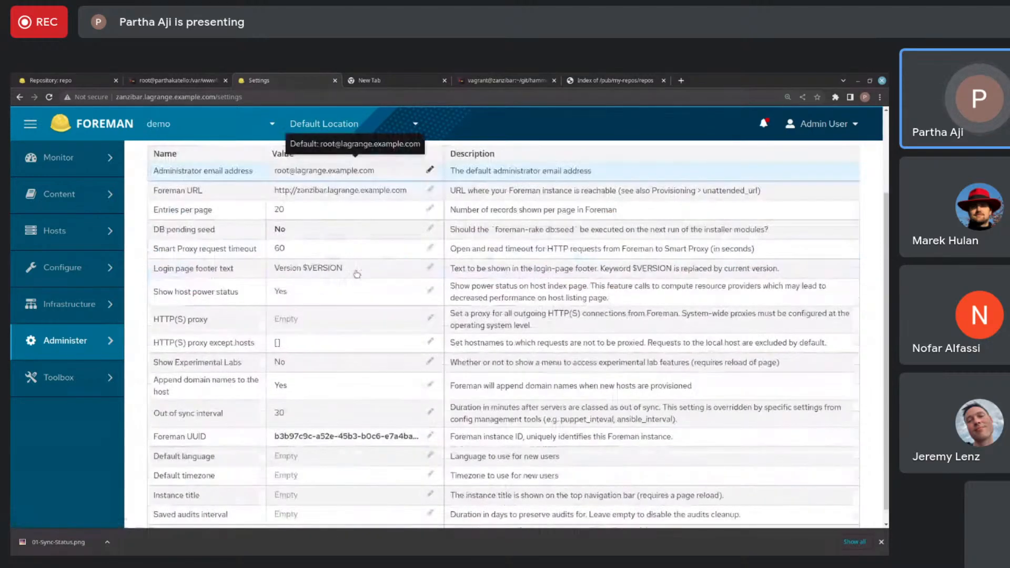
scroll(357, 274, "down", 1)
scroll(357, 275, "up", 5)
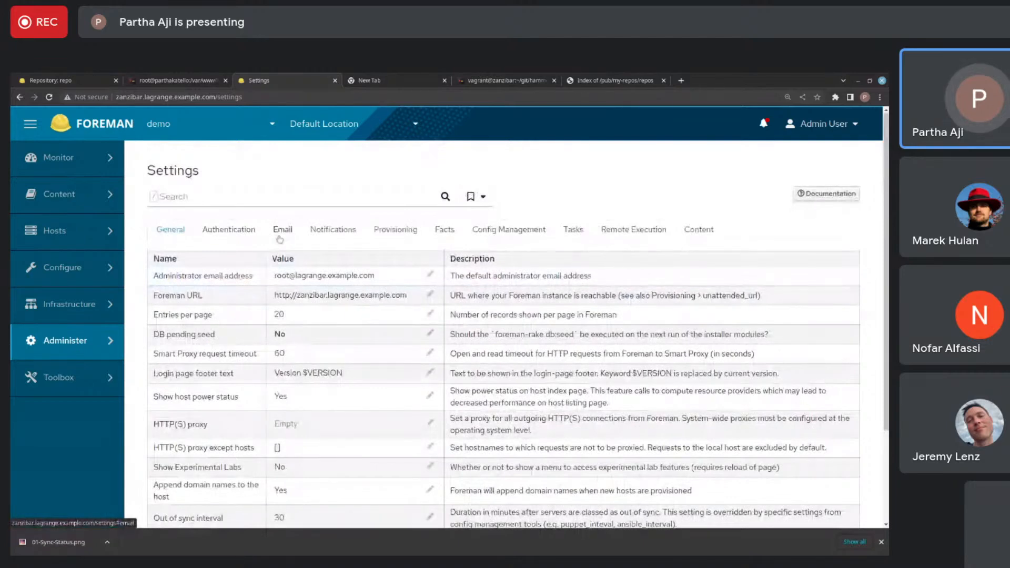
- Search the Content settings for "portal" and set Subscription connection enabled to No
left_click(698, 230)
scroll(373, 387, "down", 5)
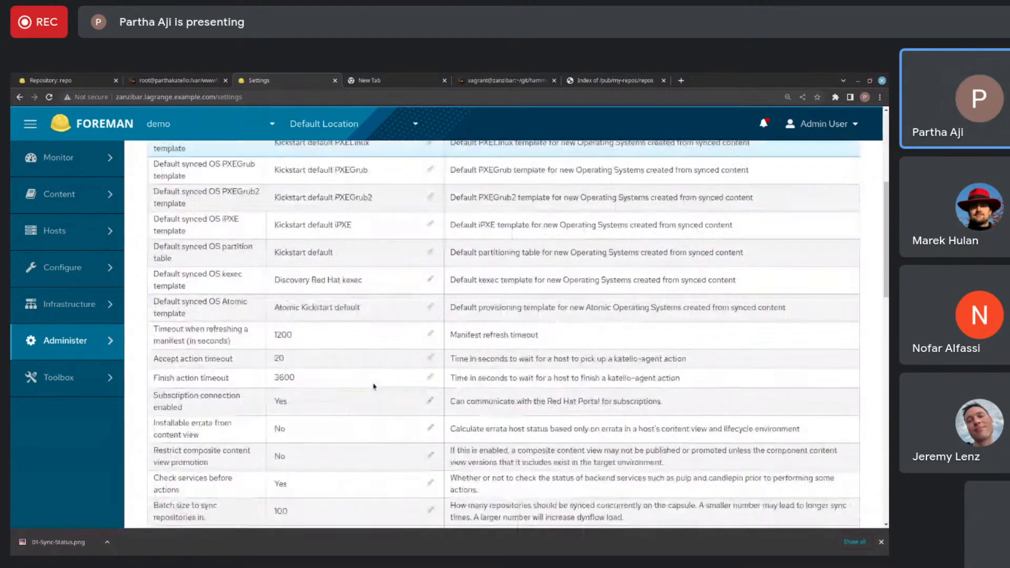
key("ctrl+f")
type("portal")
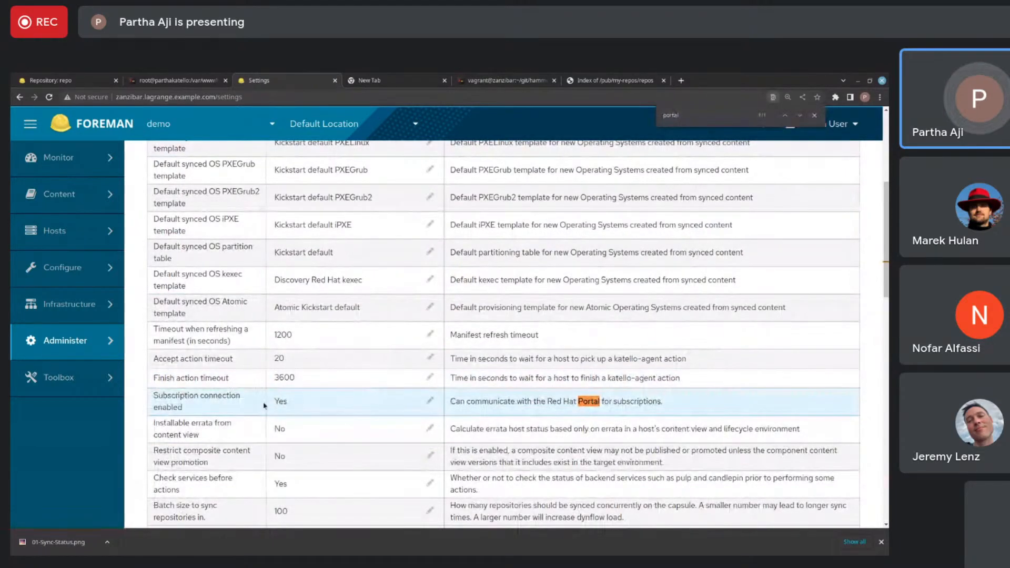
left_click(347, 393)
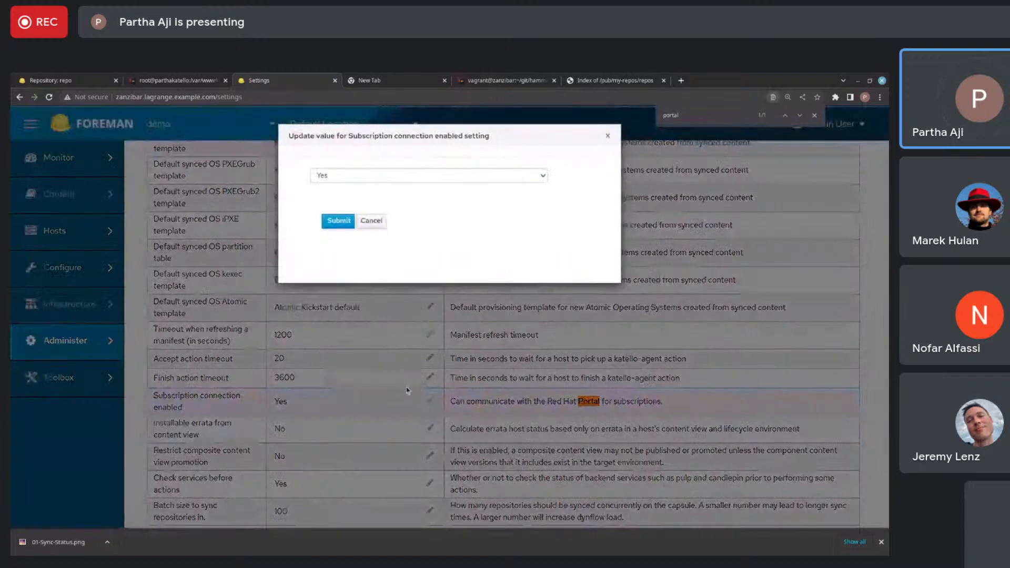
left_click(402, 176)
left_click(396, 202)
left_click(337, 221)
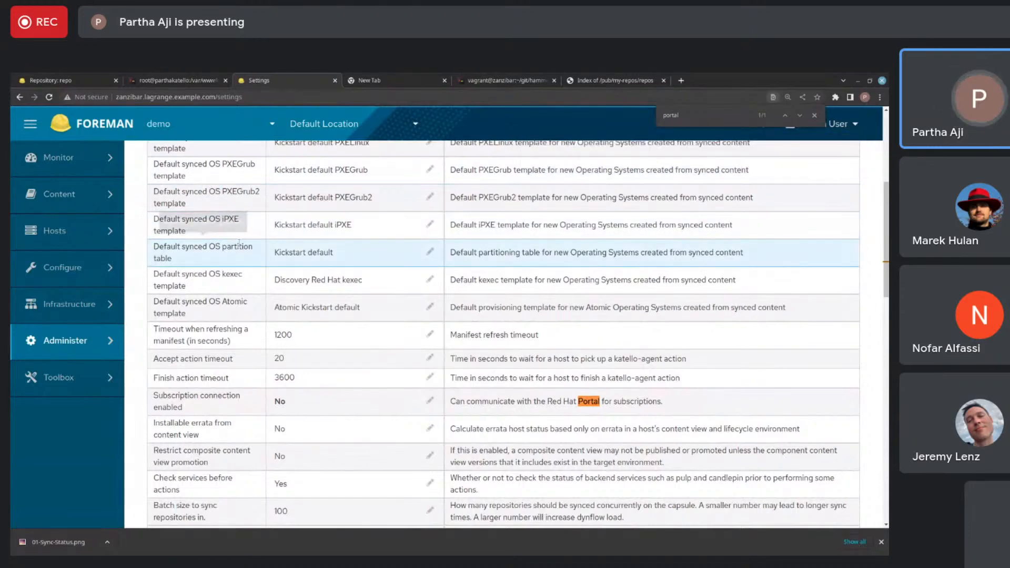
- Open the Subscriptions page and dismiss the notification
mouse_move(118, 212)
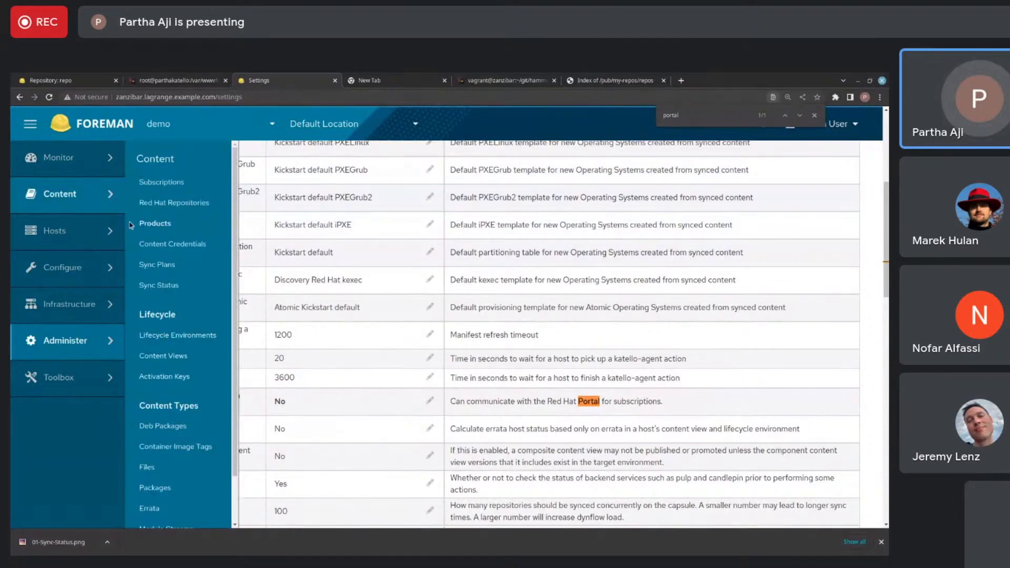
left_click(144, 185)
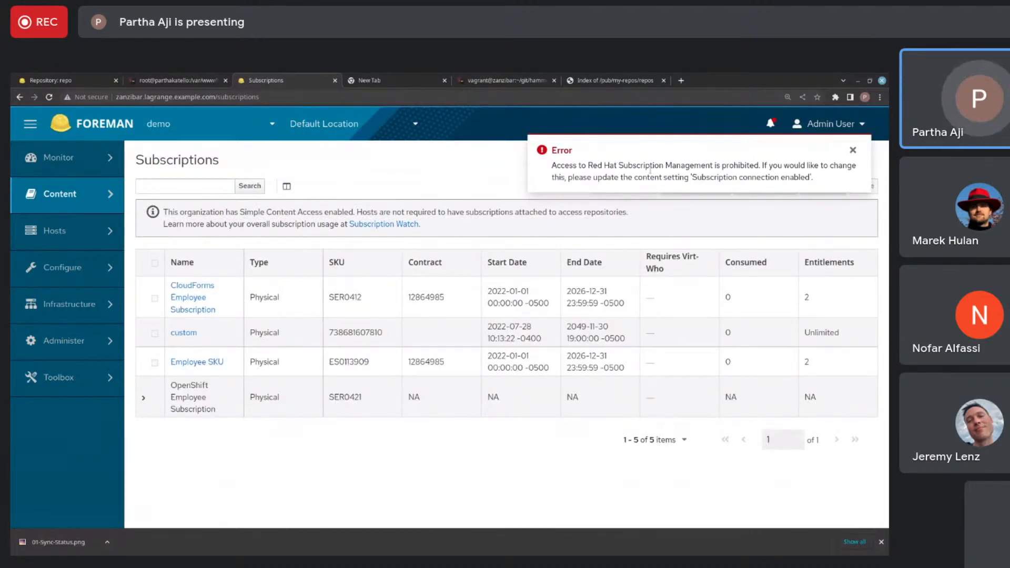
left_click(853, 150)
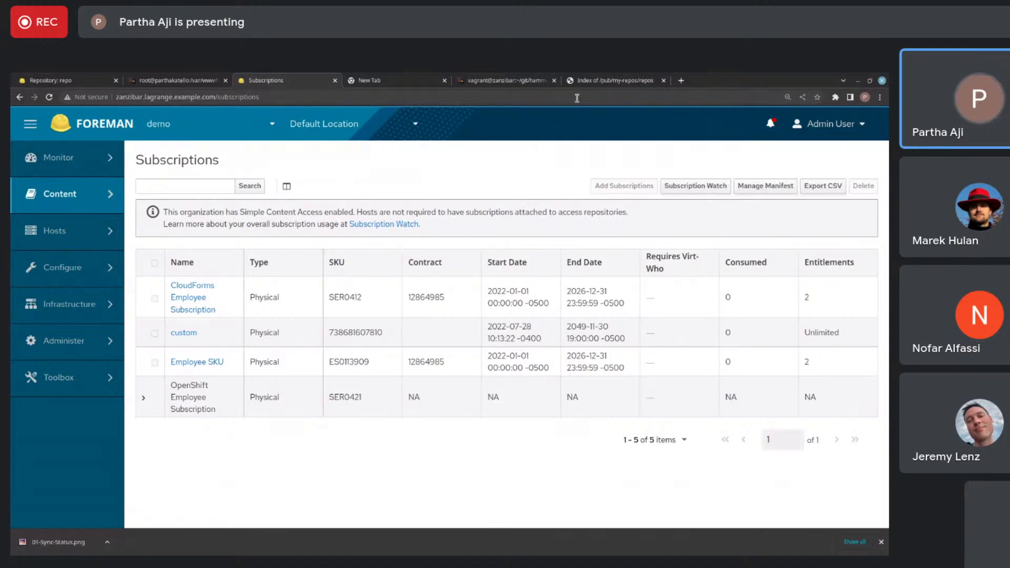
left_click(599, 82)
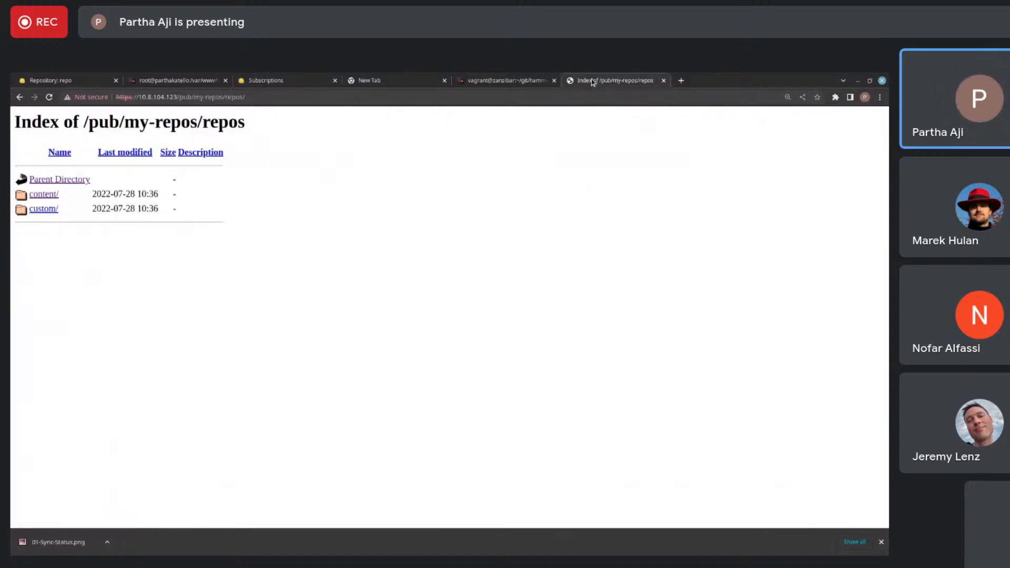
left_click(460, 98)
key("ctrl+c")
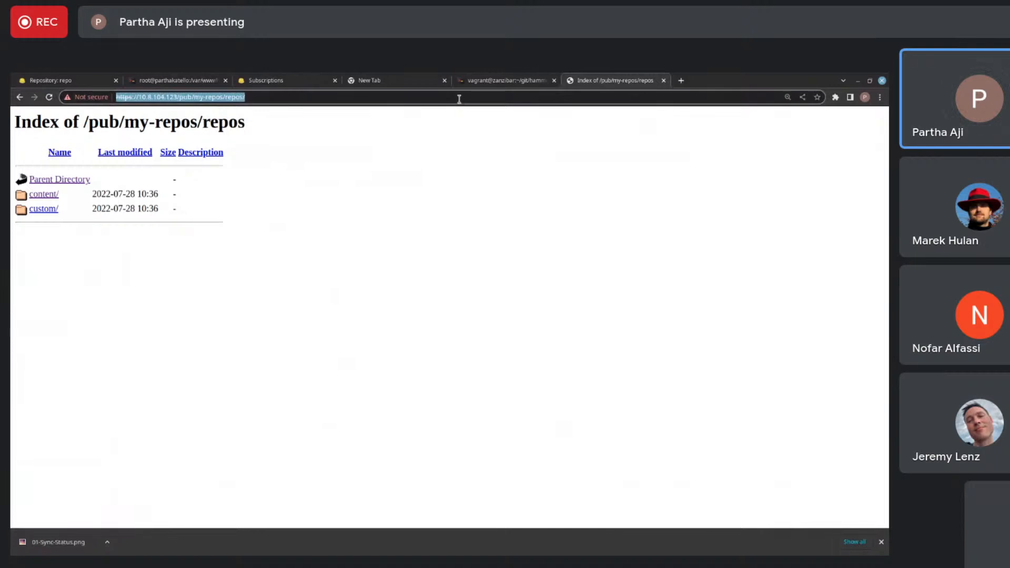
left_click(268, 82)
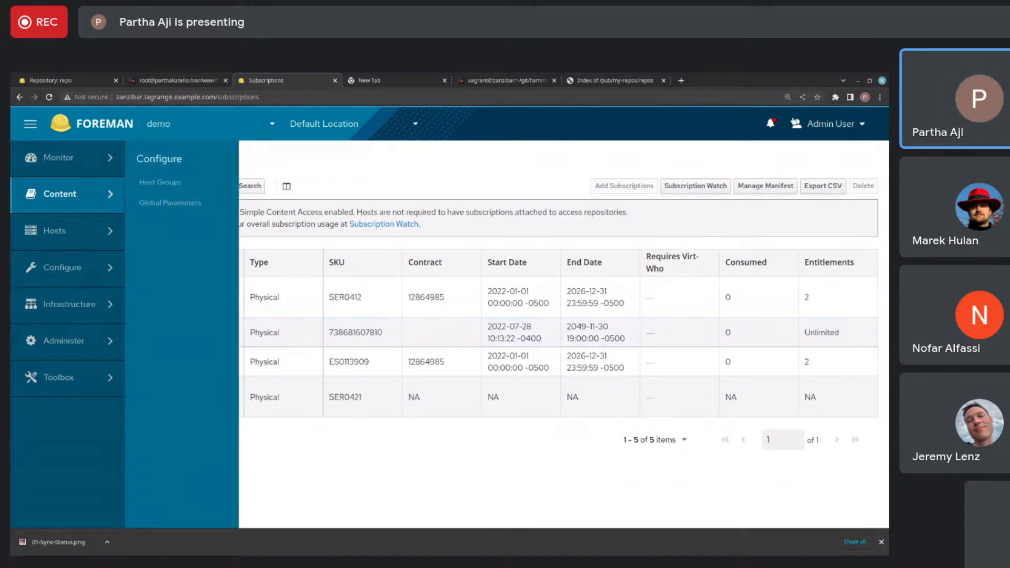
left_click(780, 187)
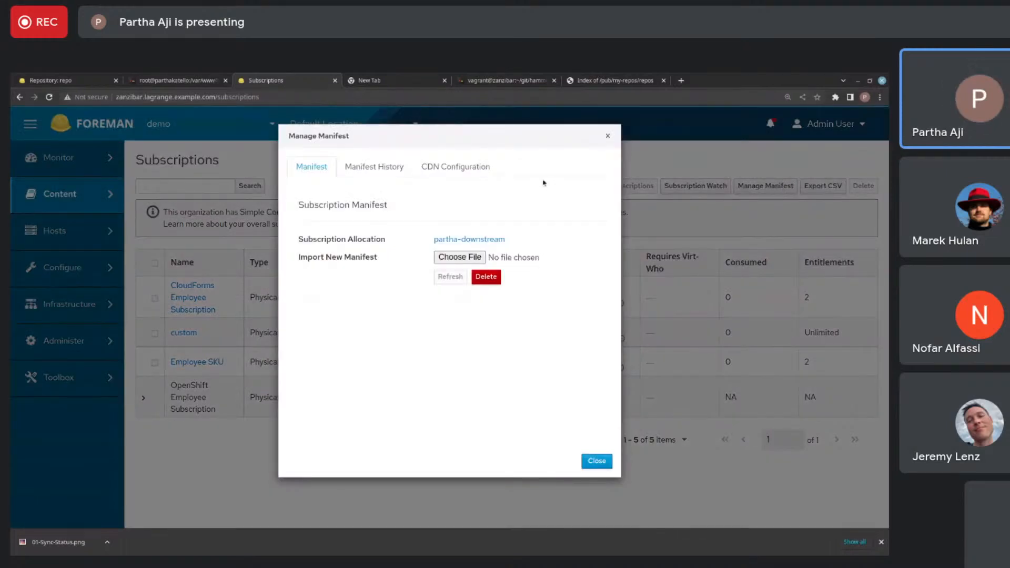
left_click(440, 168)
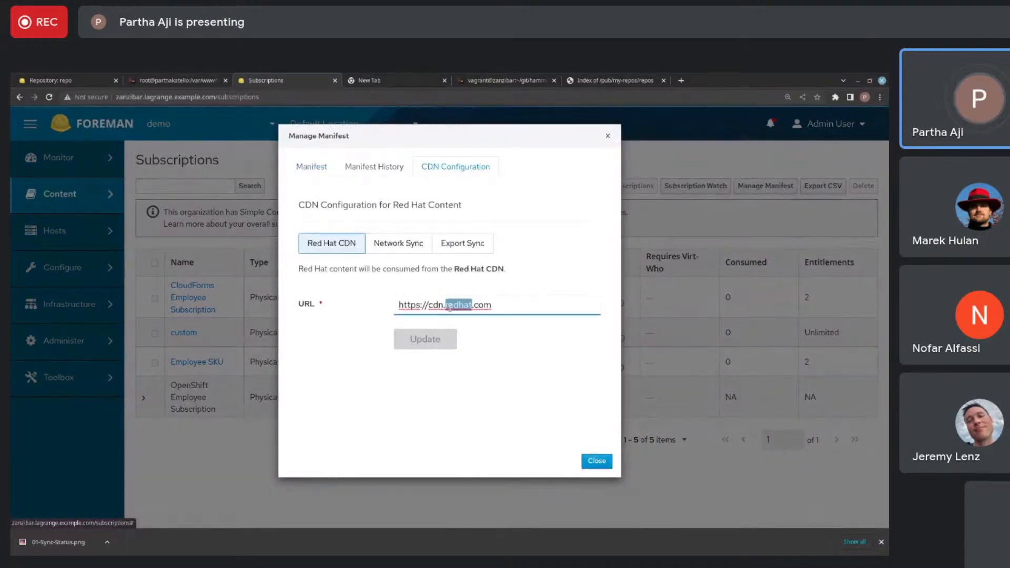
triple_click(450, 306)
key("ctrl+v")
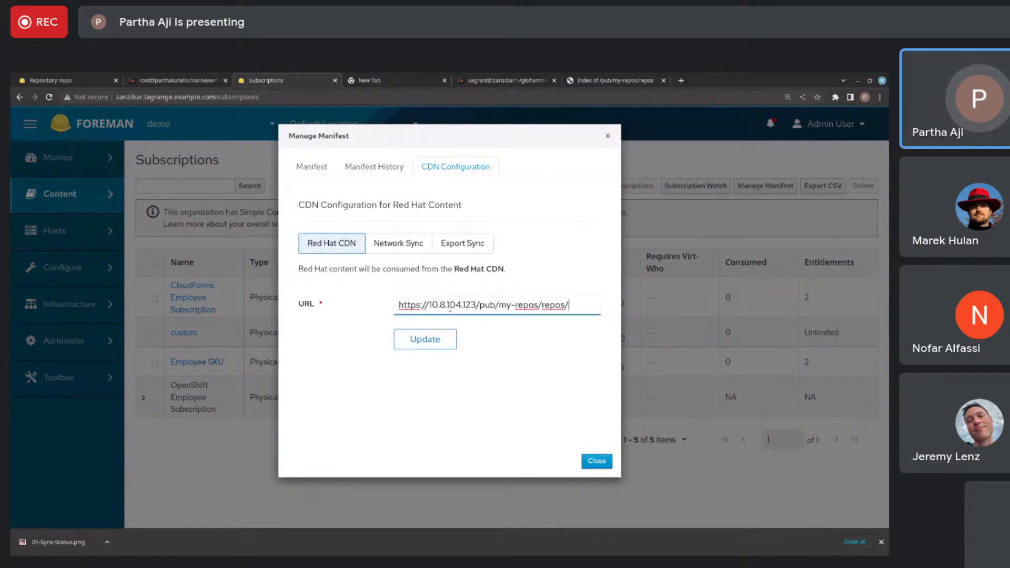
left_click(432, 346)
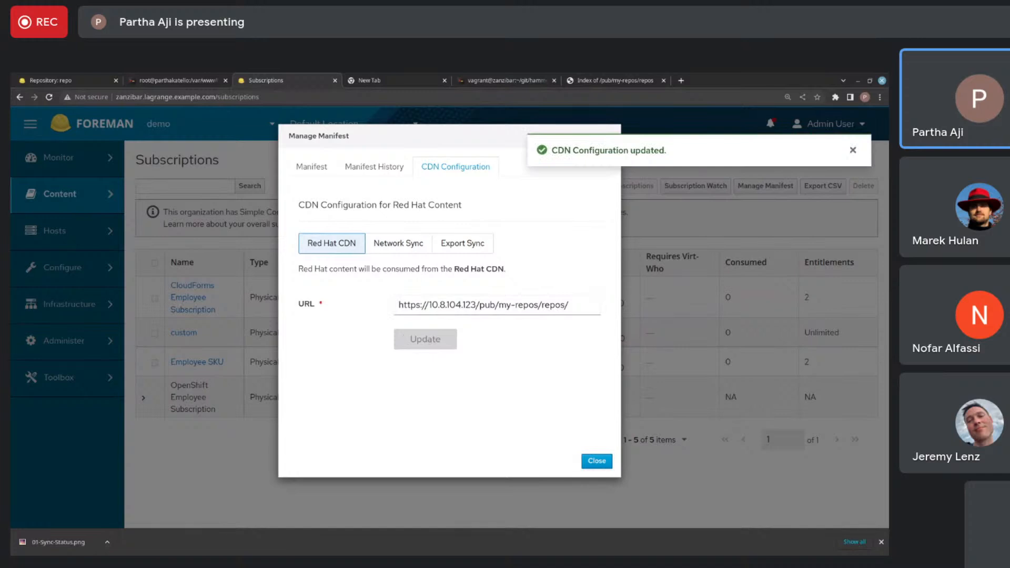
left_click(599, 462)
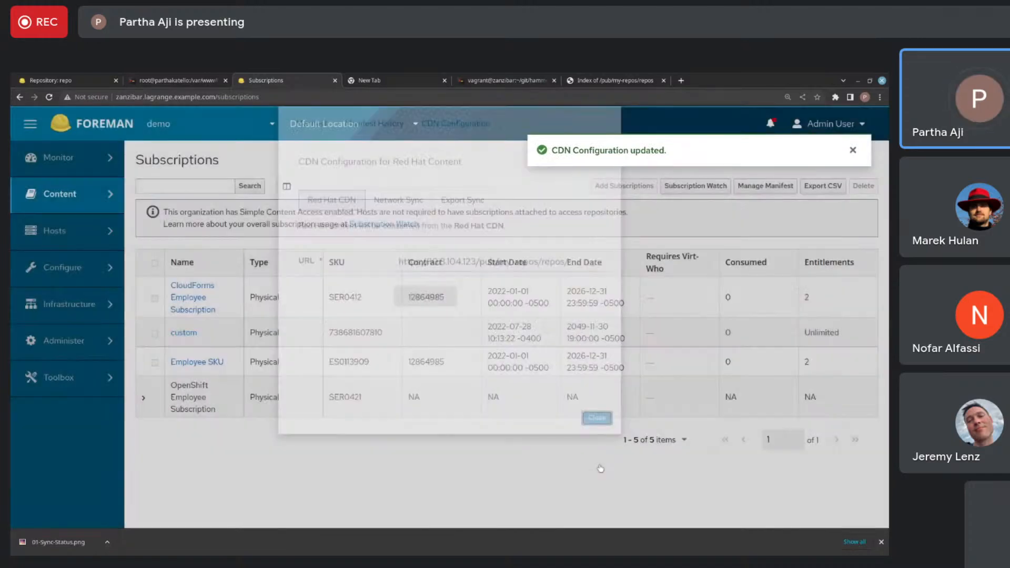
- Open the Red Hat Repositories page and limit the available repositories to the recommended ones
mouse_move(105, 195)
left_click(155, 203)
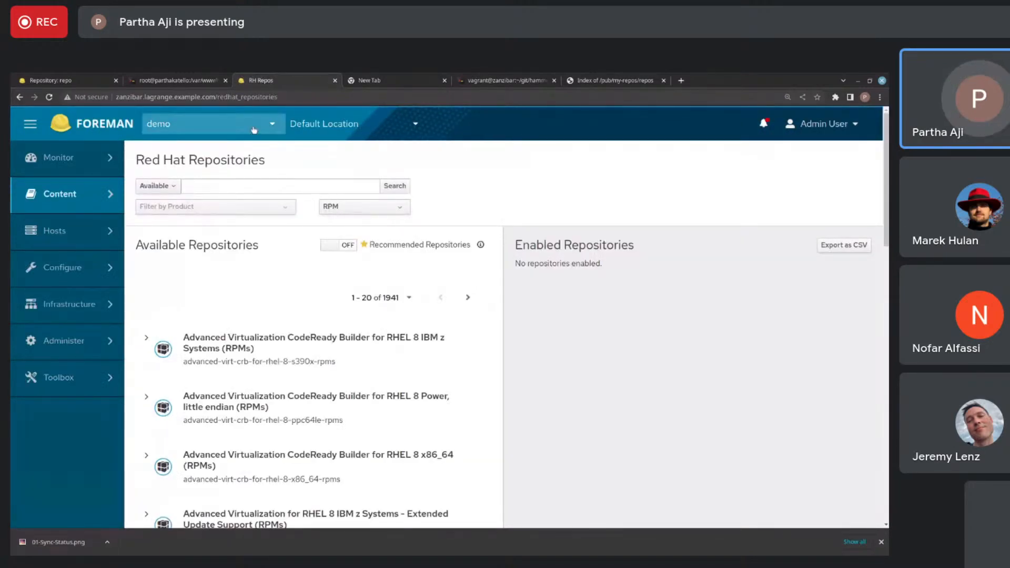
left_click(330, 247)
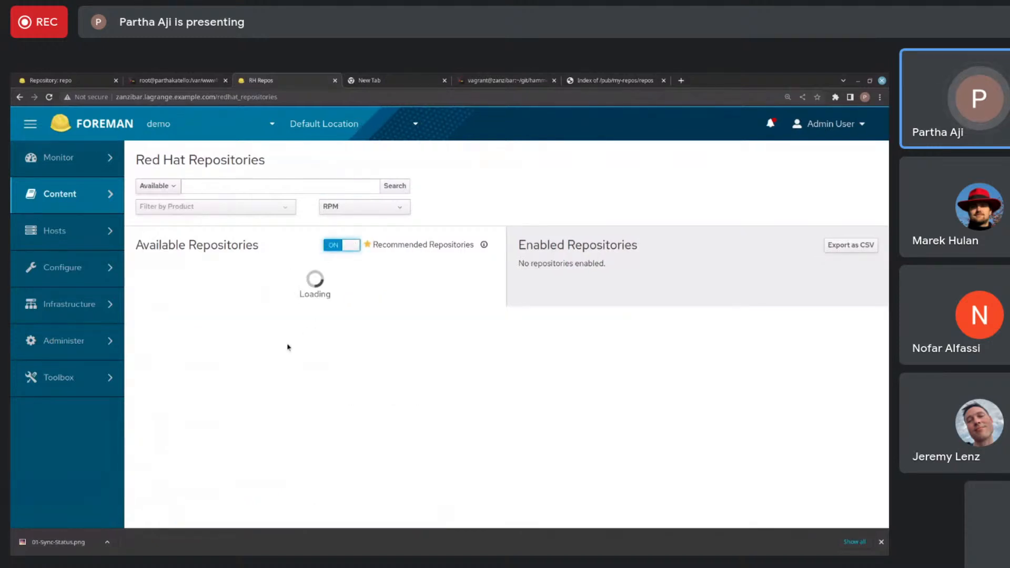
scroll(286, 355, "down", 2)
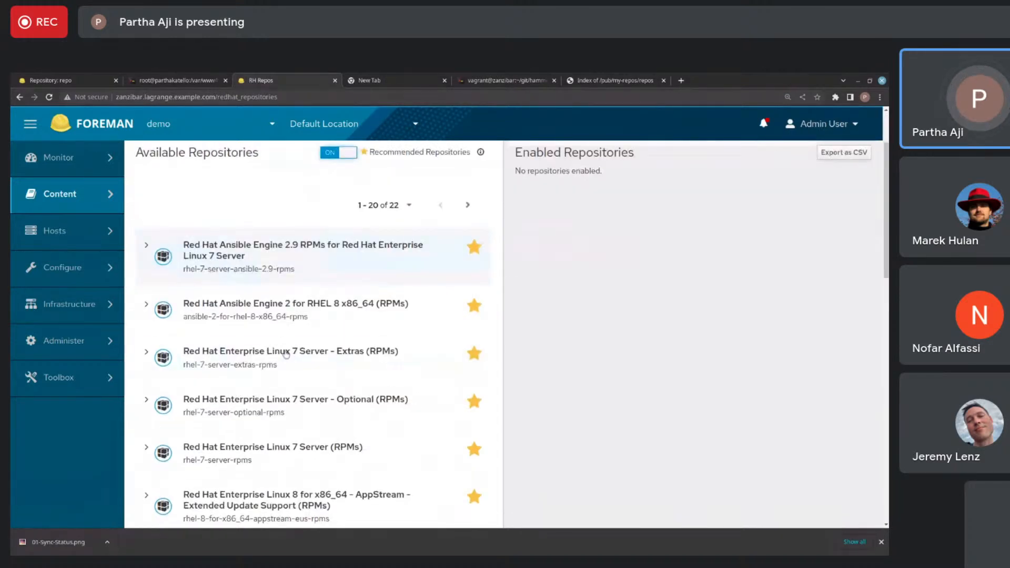
- Check the available repositories of Red Hat Enterprise Linux 8 for x86_64 - BaseOS (RPMs)
scroll(168, 339, "down", 6)
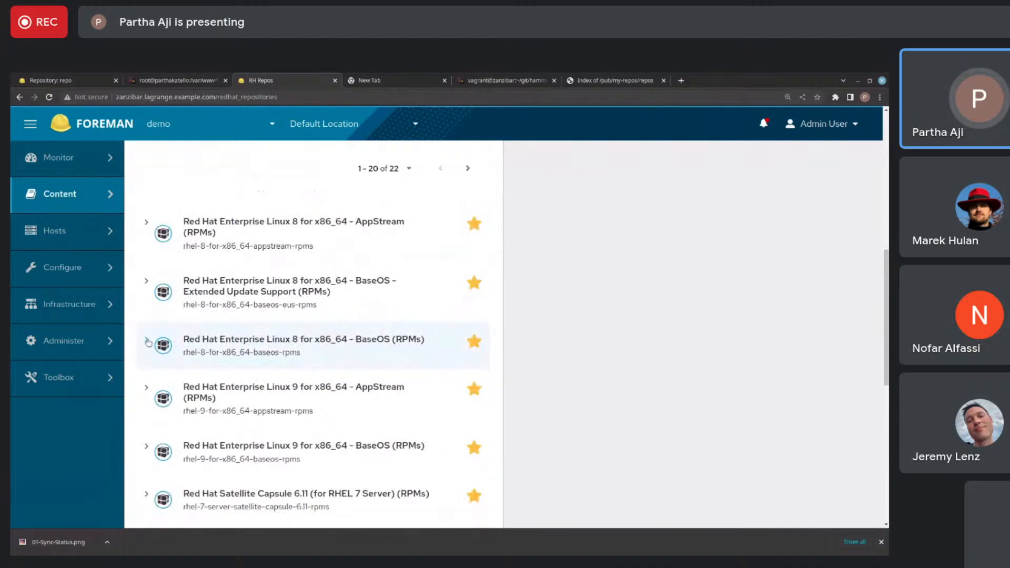
left_click(147, 341)
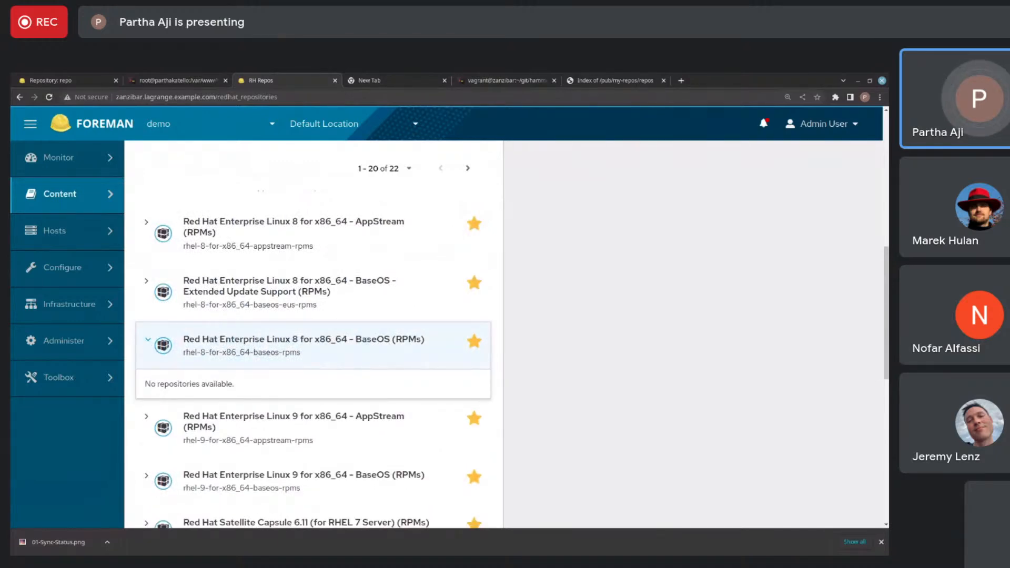
scroll(217, 327, "down", 5)
scroll(218, 327, "up", 10)
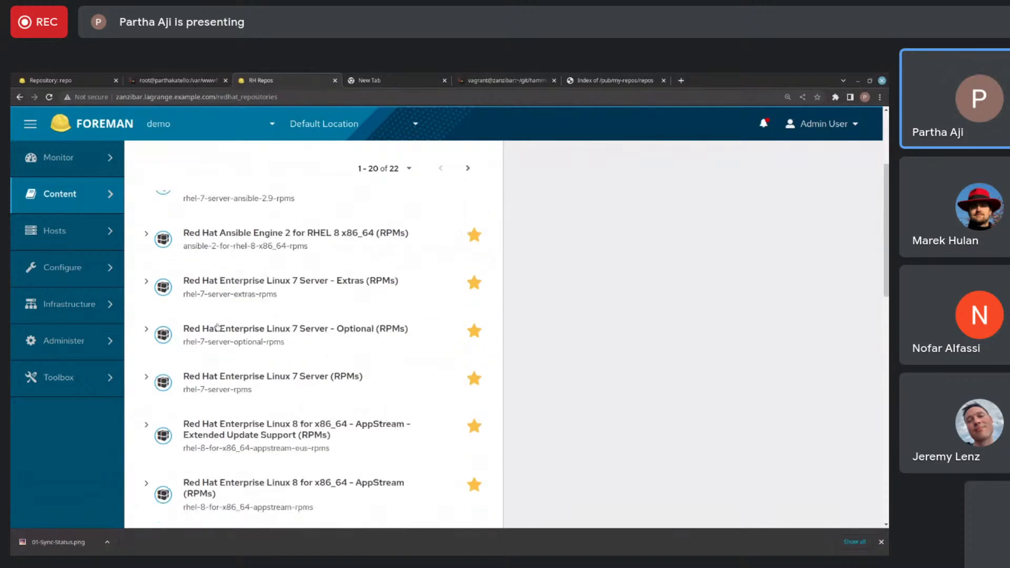
scroll(217, 327, "up", 3)
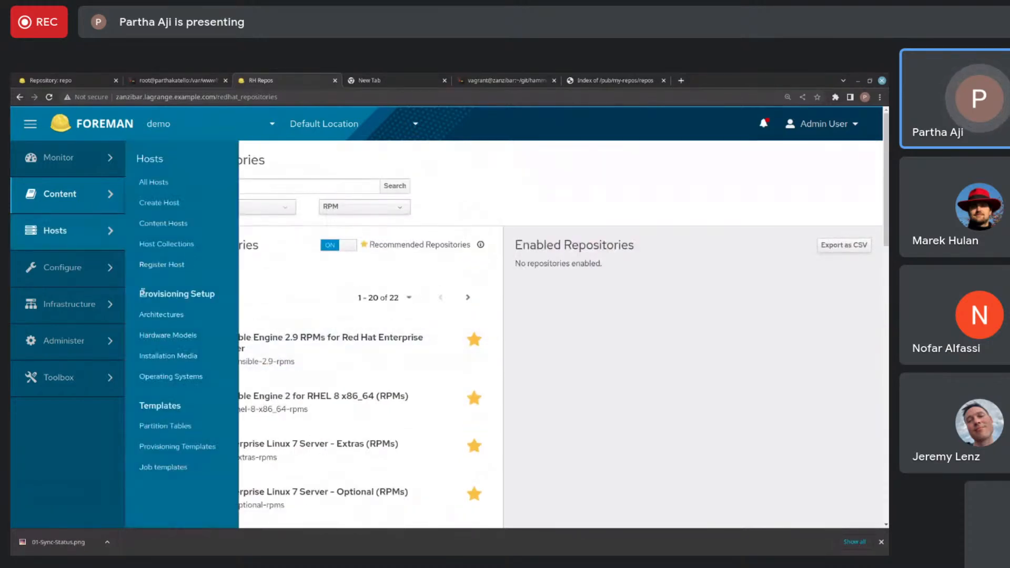
- Turn off the recommended repositories filter and check the Advanced Virtualization CodeReady Builder for RHEL 8 IBM z Systems repository set
left_click(333, 245)
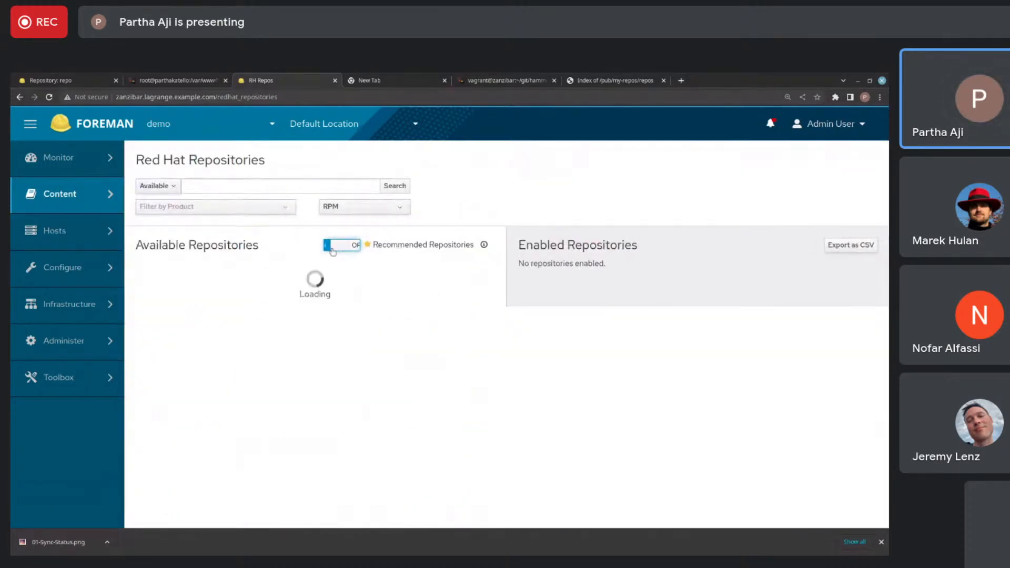
scroll(316, 341, "down", 15)
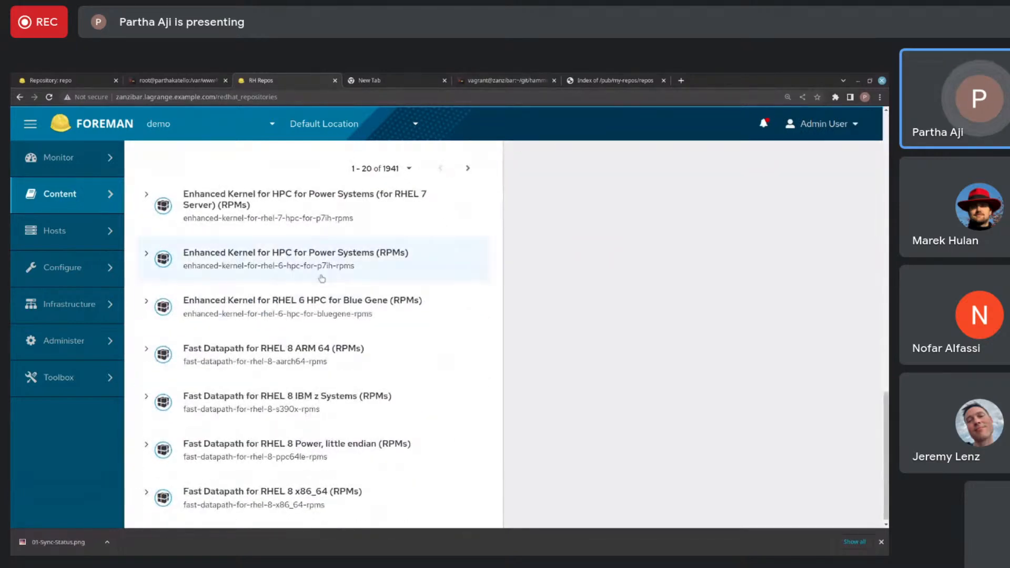
scroll(192, 244, "up", 15)
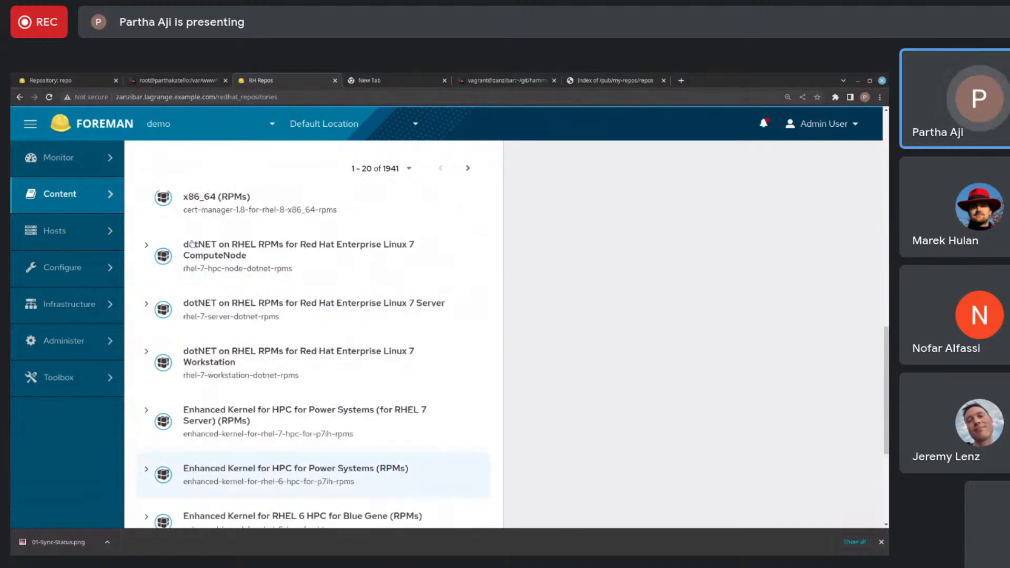
- Open the Subscriptions page, dismiss the error notification, and view the manifest's details before closing them
mouse_move(79, 232)
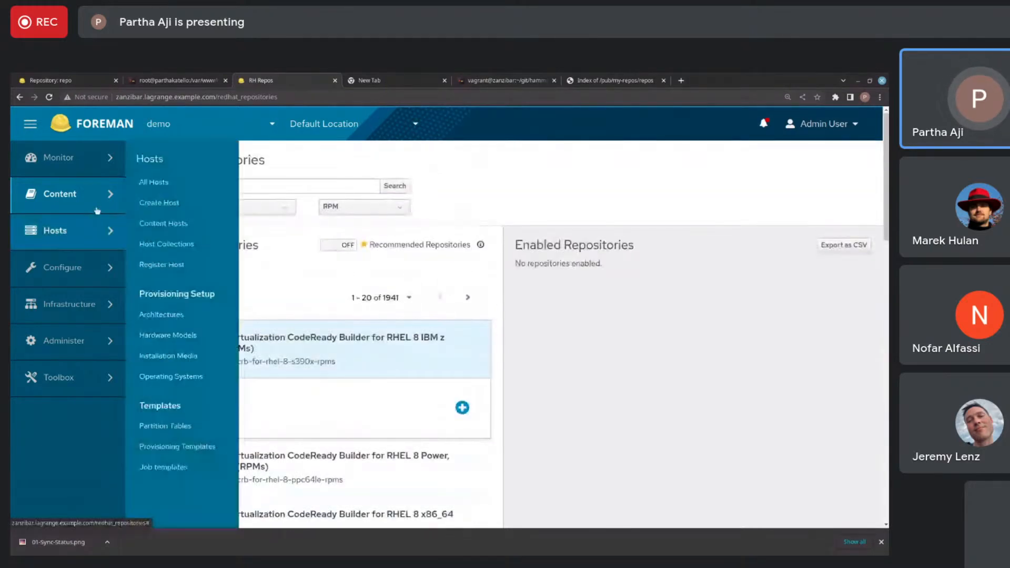
mouse_move(105, 203)
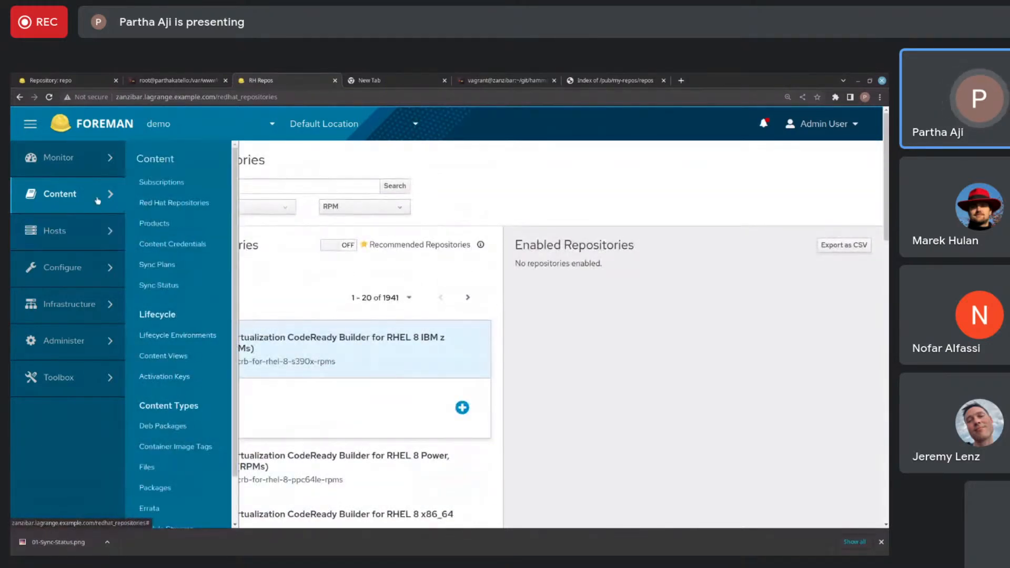
left_click(150, 183)
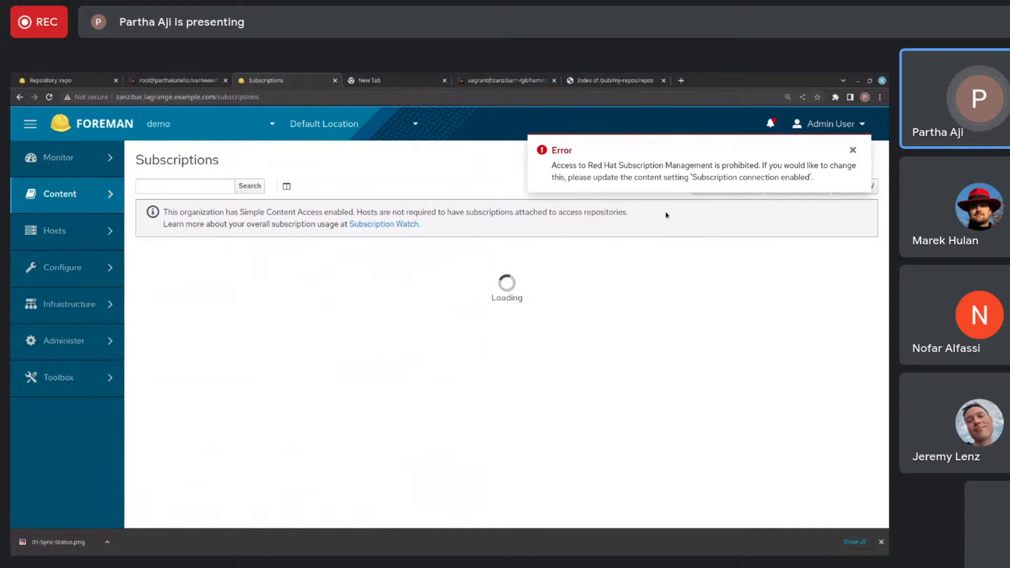
left_click(852, 151)
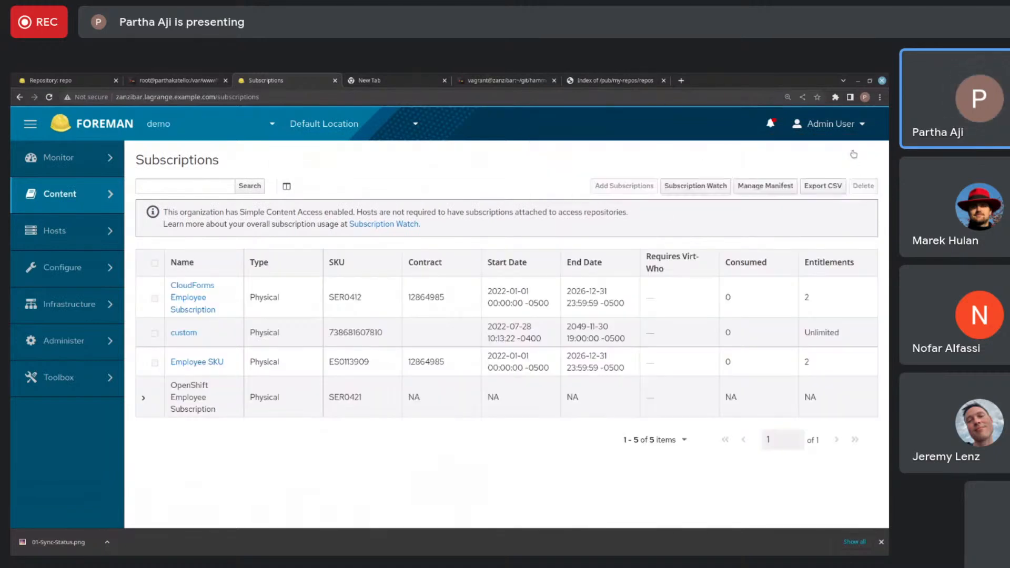
left_click(774, 191)
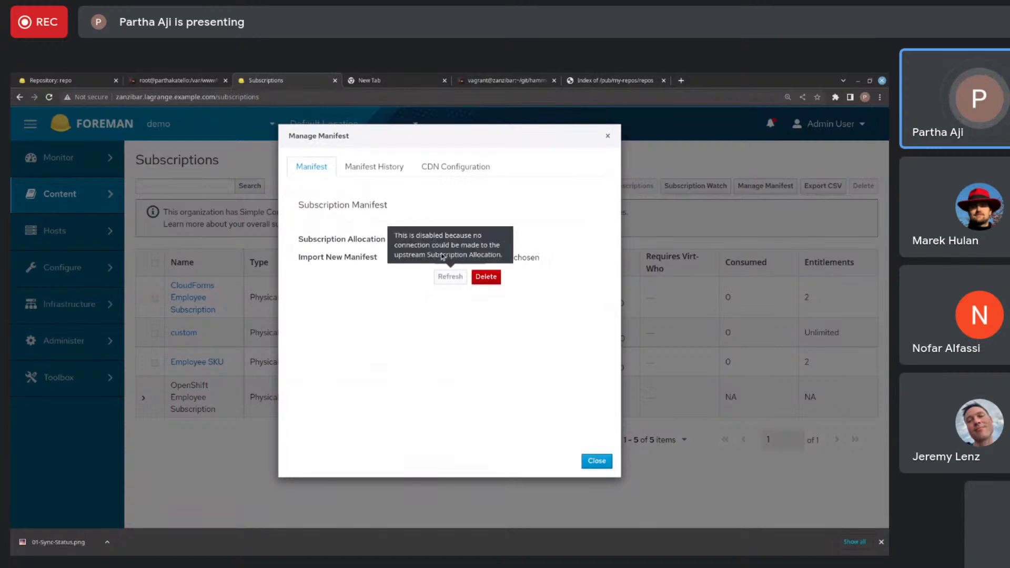
left_click(595, 461)
- Open the Content settings and look through them for the subscription connection setting
mouse_move(64, 214)
mouse_move(72, 194)
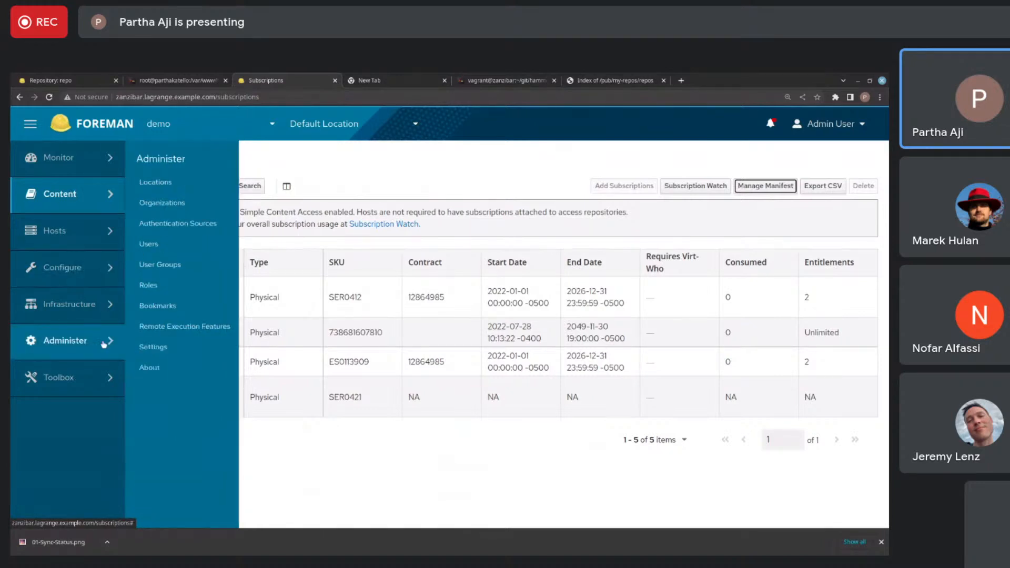
mouse_move(64, 340)
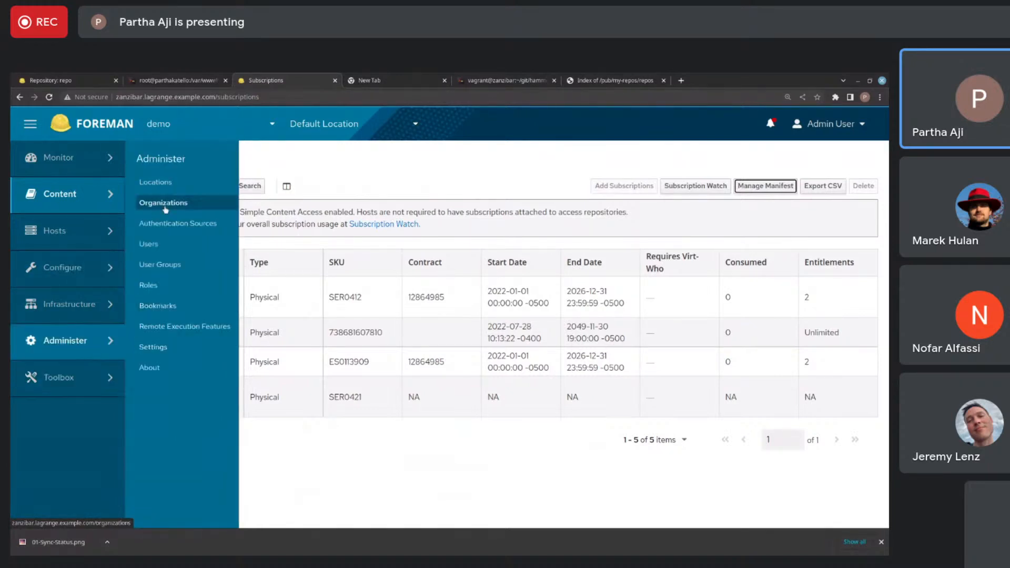
left_click(159, 348)
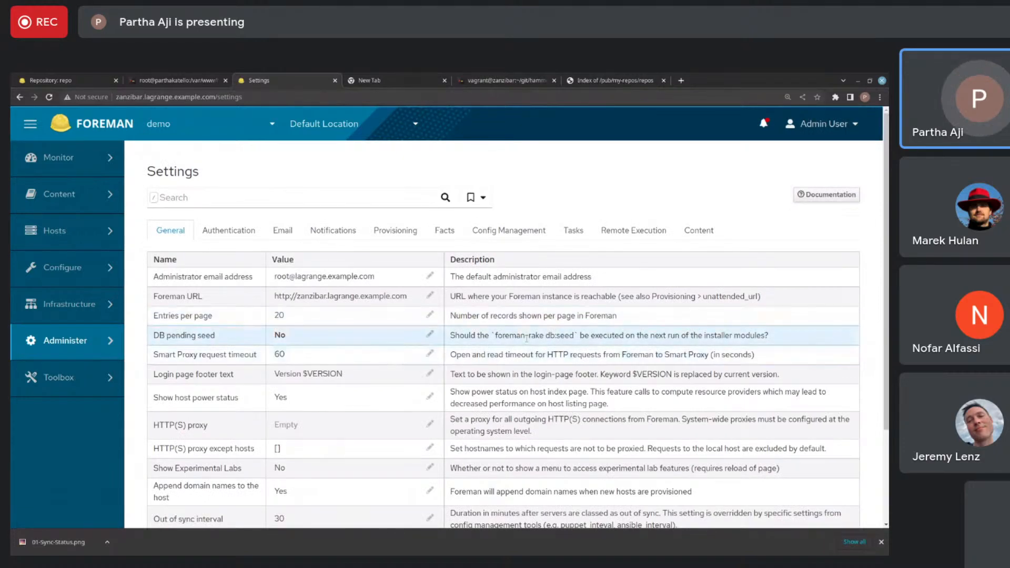
left_click(702, 230)
scroll(376, 305, "down", 5)
scroll(376, 306, "down", 15)
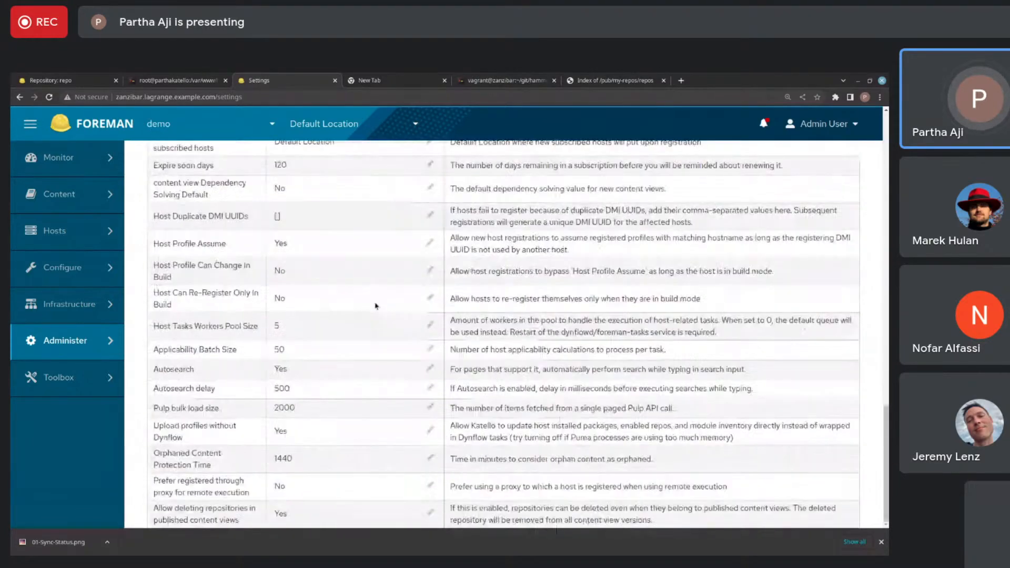
scroll(265, 380, "up", 1)
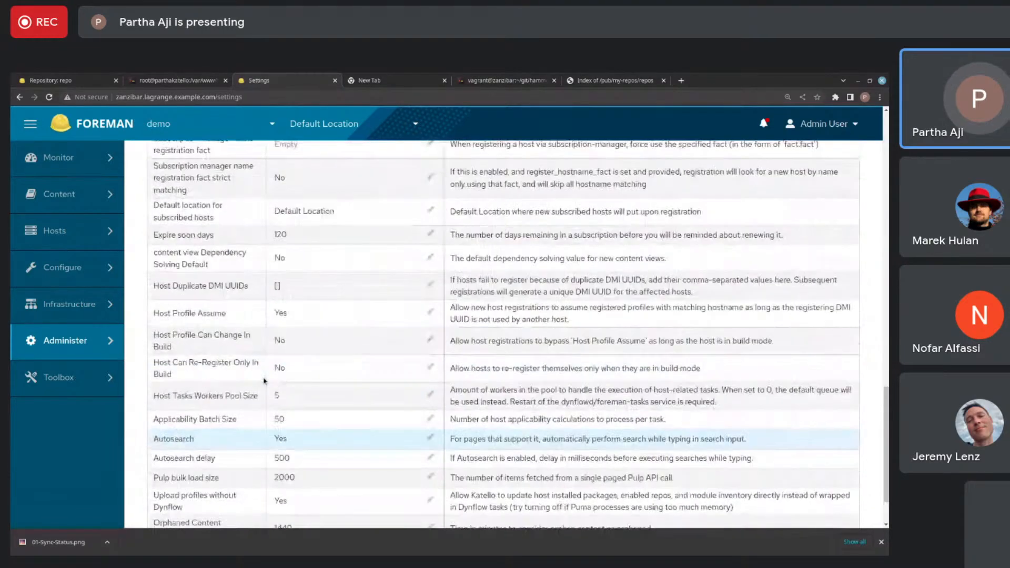
scroll(264, 381, "up", 15)
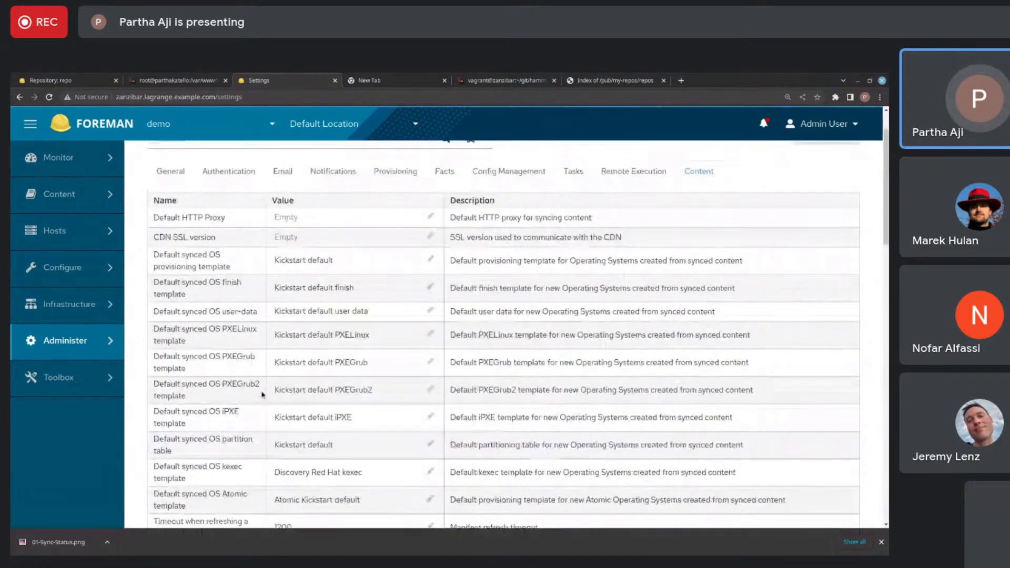
scroll(262, 395, "down", 10)
scroll(262, 394, "down", 2)
- Find "porta" in the Content settings and set Subscription connection enabled to Yes
key("ctrl+f")
type("porta")
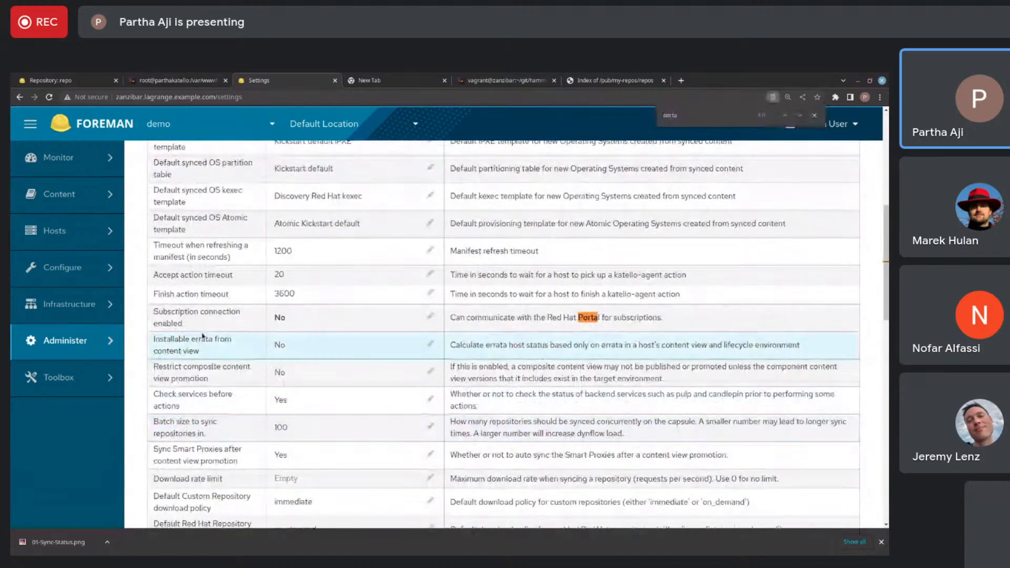
left_click(374, 329)
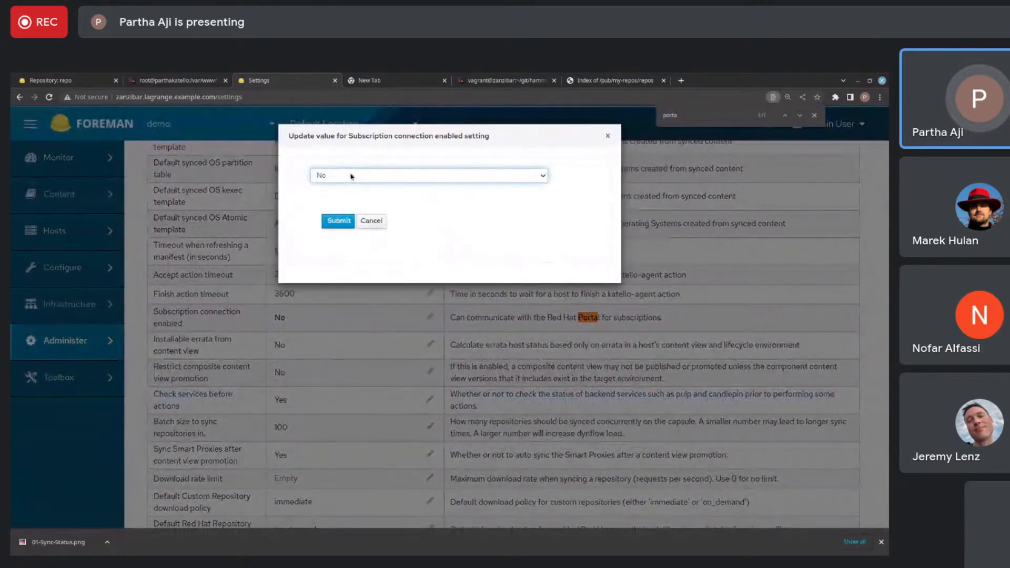
key("Down")
left_click(339, 221)
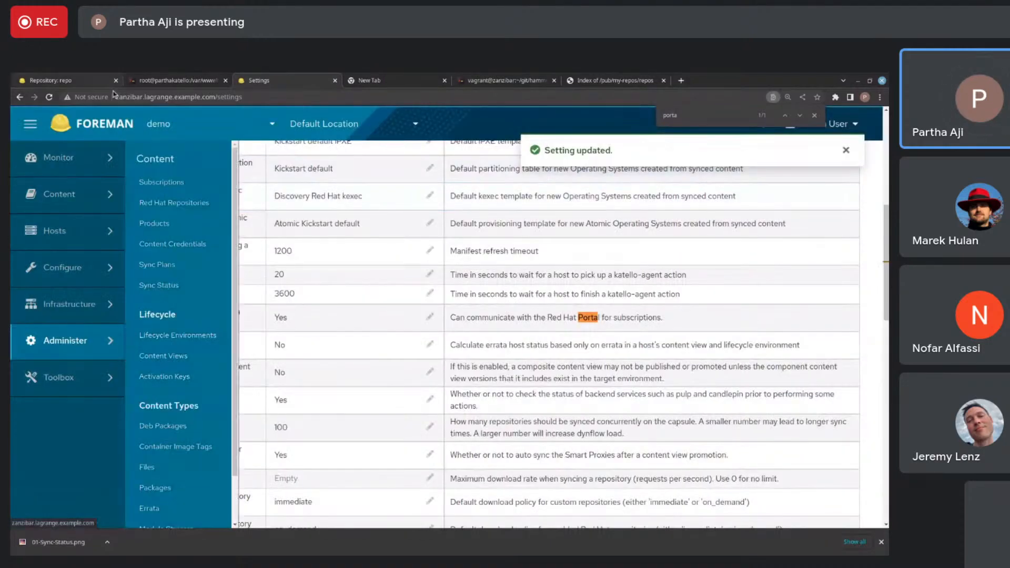
- Return to the Red Hat Repositories page and limit the available repositories to recommended ones
left_click(174, 203)
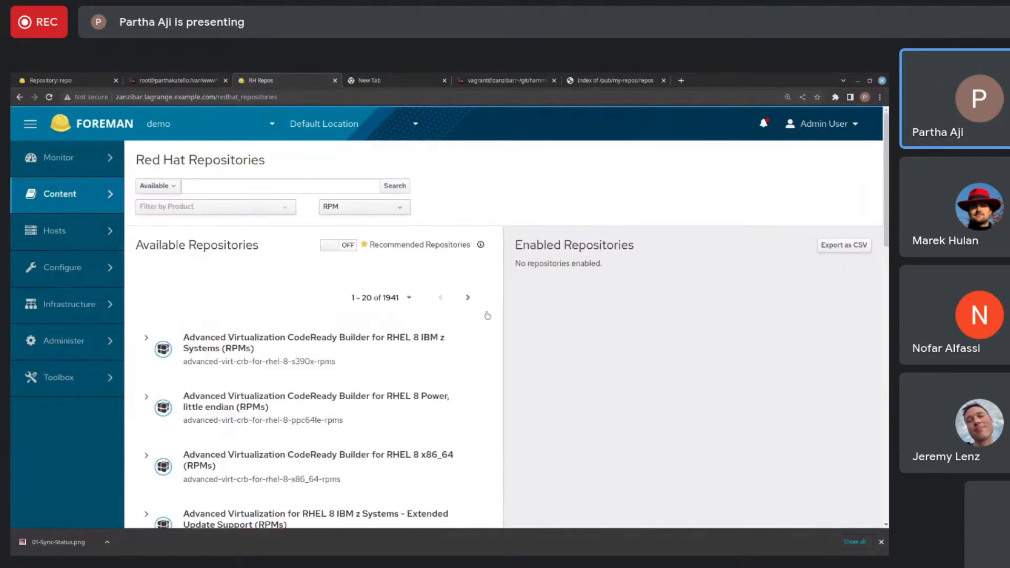
scroll(378, 318, "down", 12)
scroll(379, 319, "up", 12)
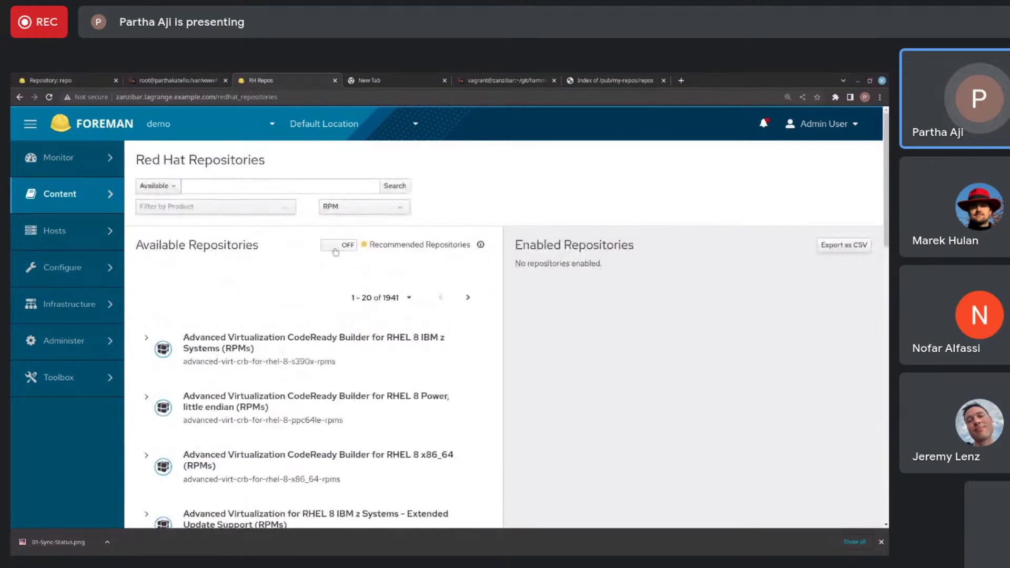
left_click(336, 246)
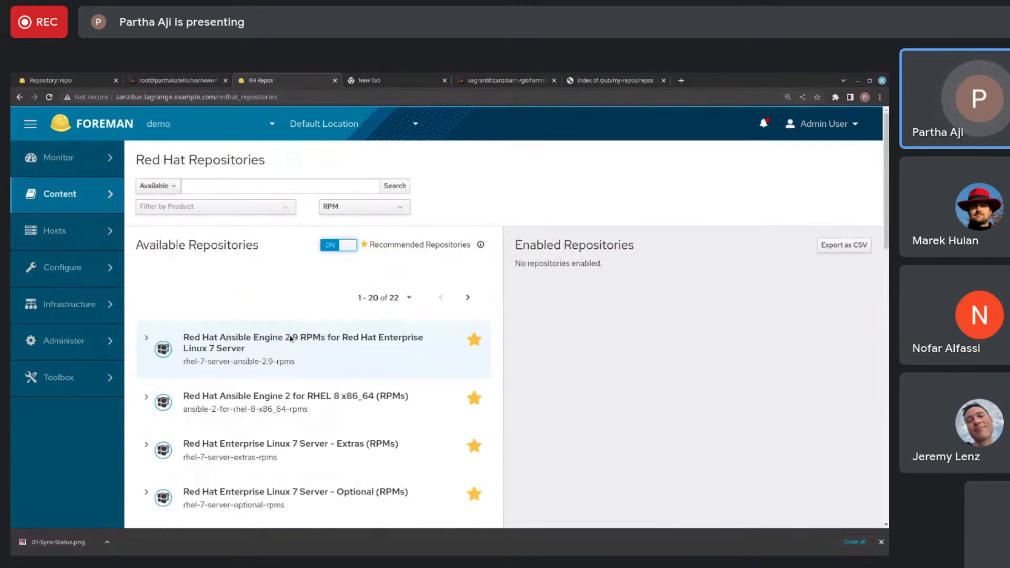
- Check the available repositories of Red Hat Enterprise Linux 8 for x86_64 - AppStream (RPMs)
scroll(291, 339, "down", 3)
scroll(291, 338, "up", 2)
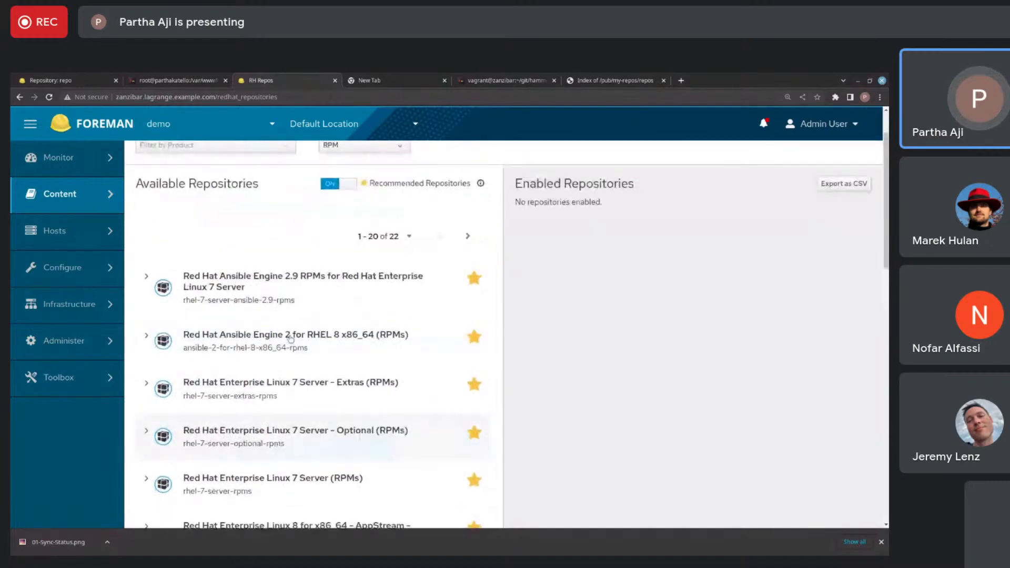
scroll(291, 339, "down", 4)
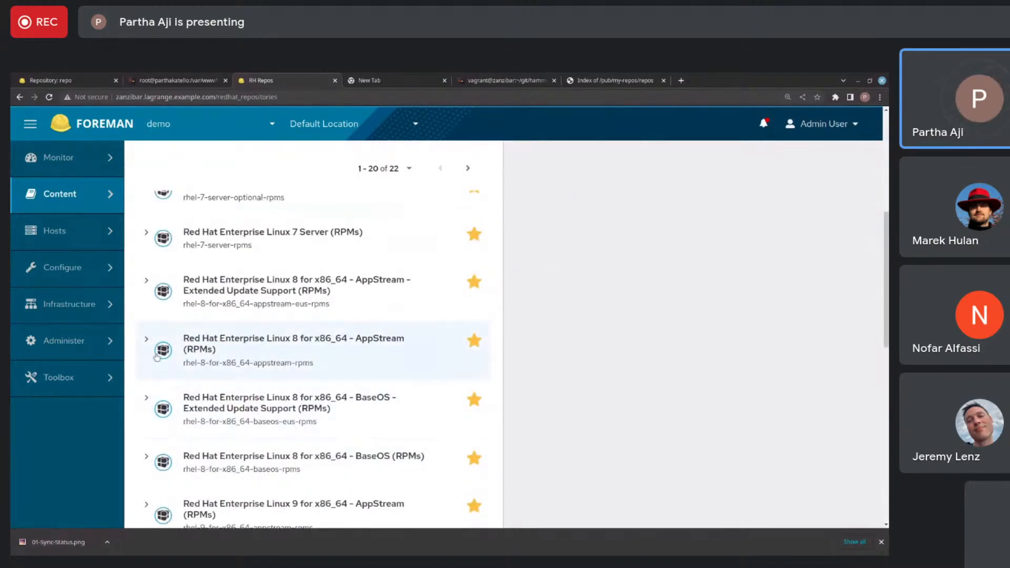
left_click(147, 339)
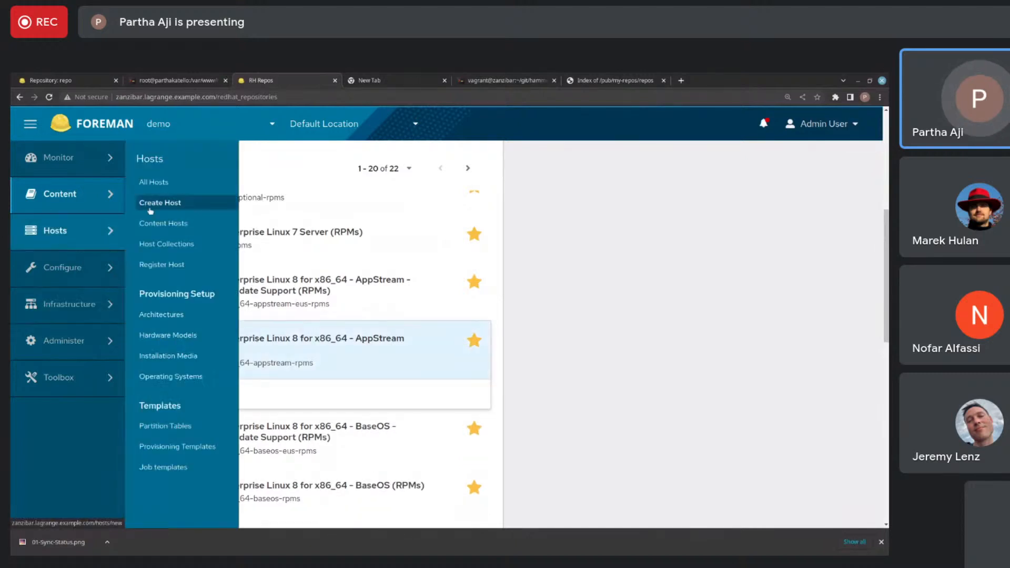
left_click(273, 96)
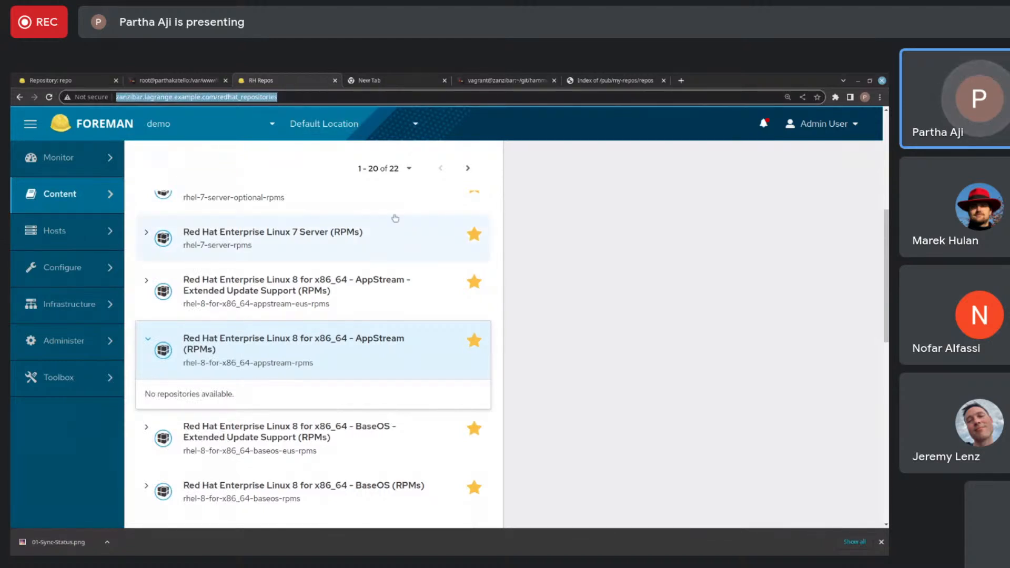
- Create a new product named myrepo from the Products page
mouse_move(98, 204)
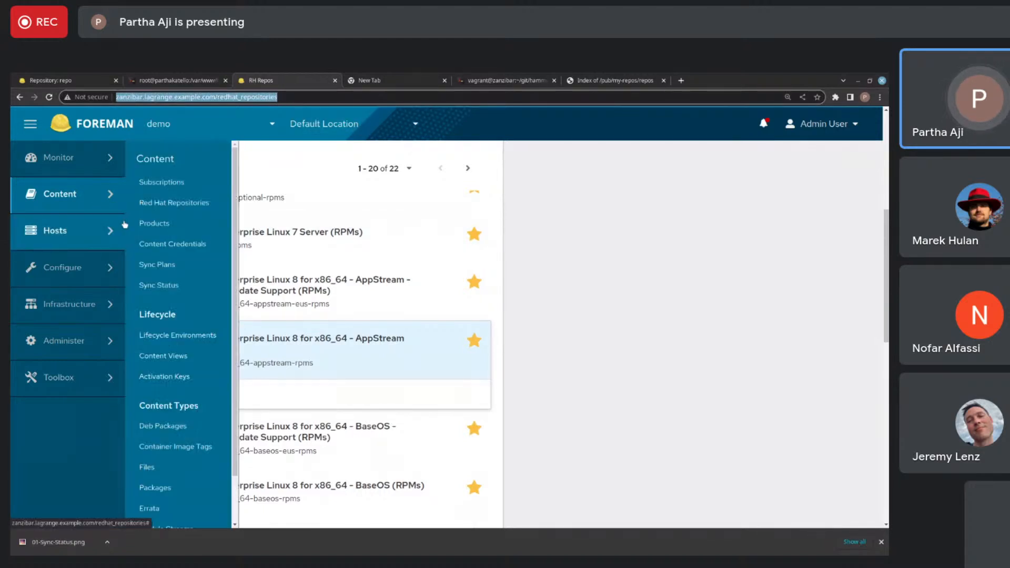
left_click(157, 230)
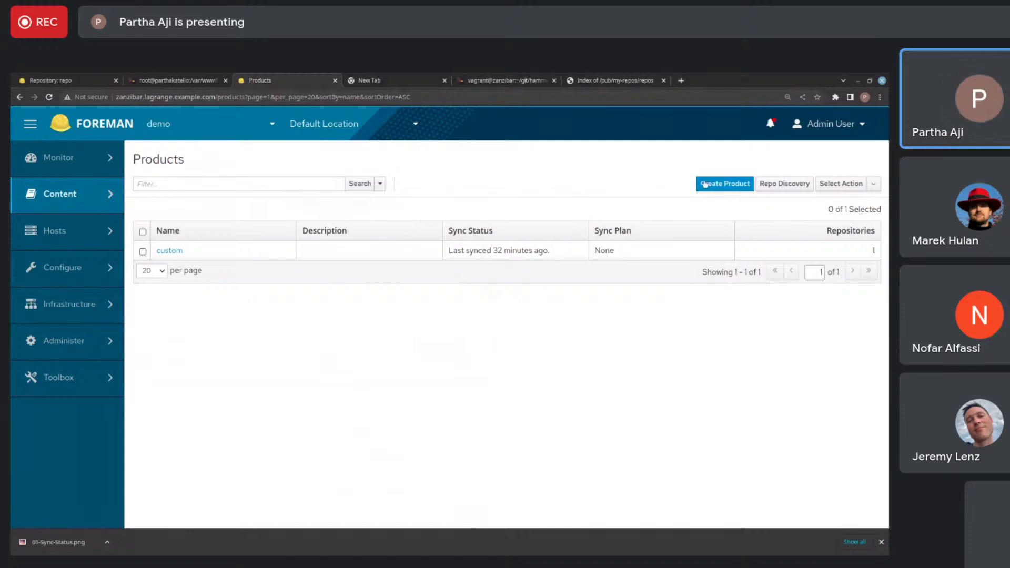
left_click(715, 189)
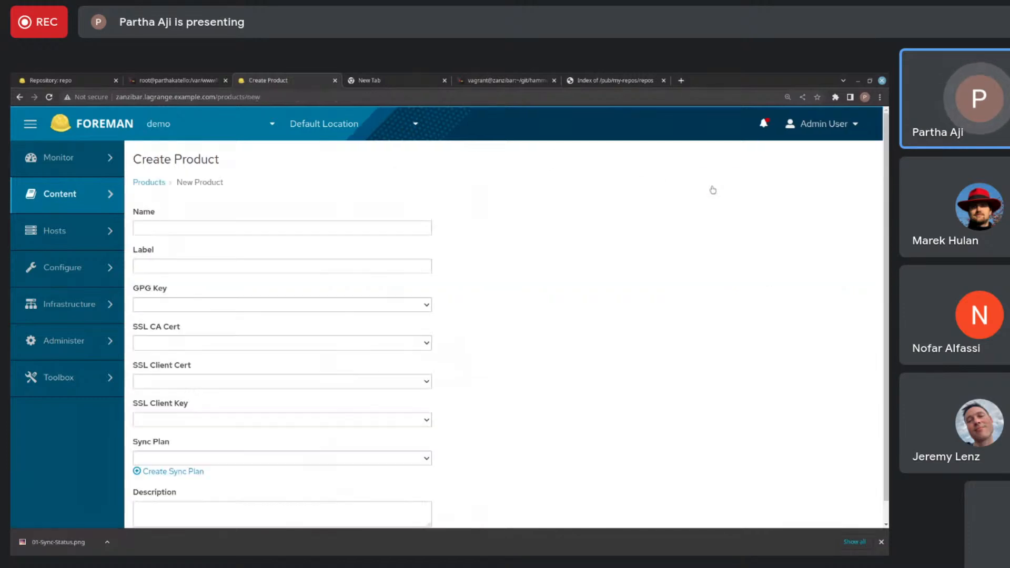
left_click(363, 228)
type("myr")
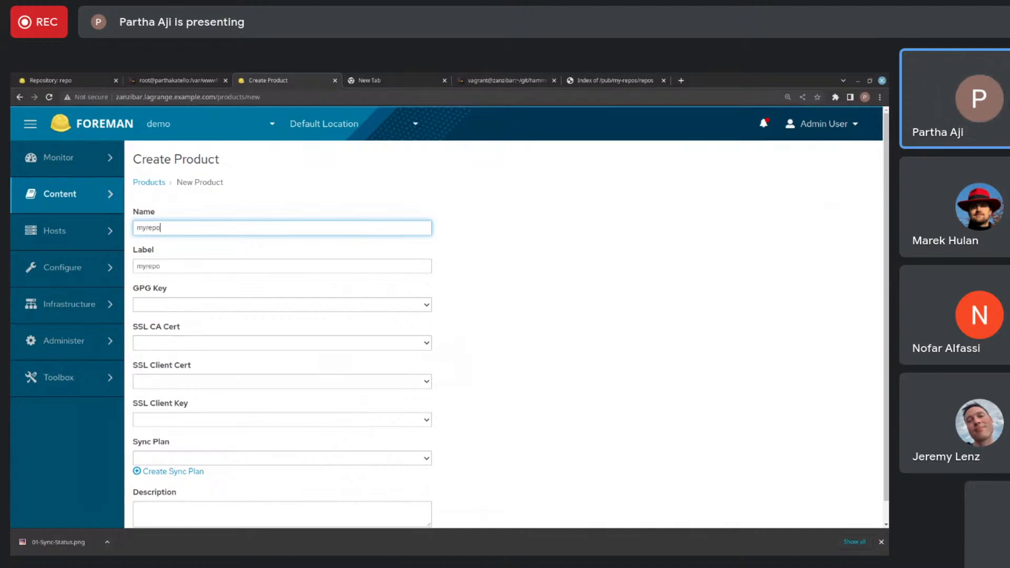
type("epo")
key("Return")
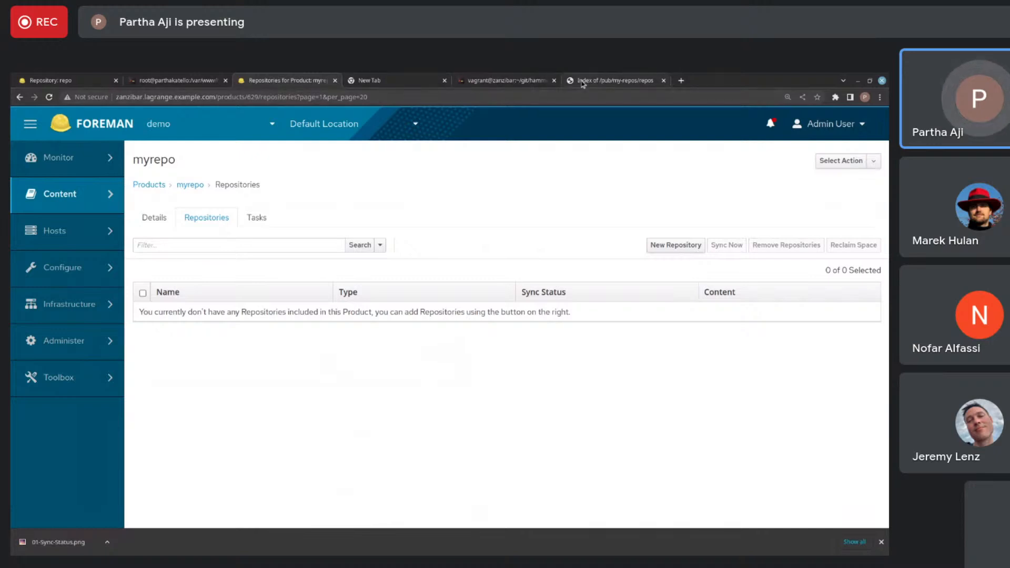
- Browse the exported index to custom/prod/repo, select its URL, and check the source repository's sync settings in the other Foreman
left_click(601, 84)
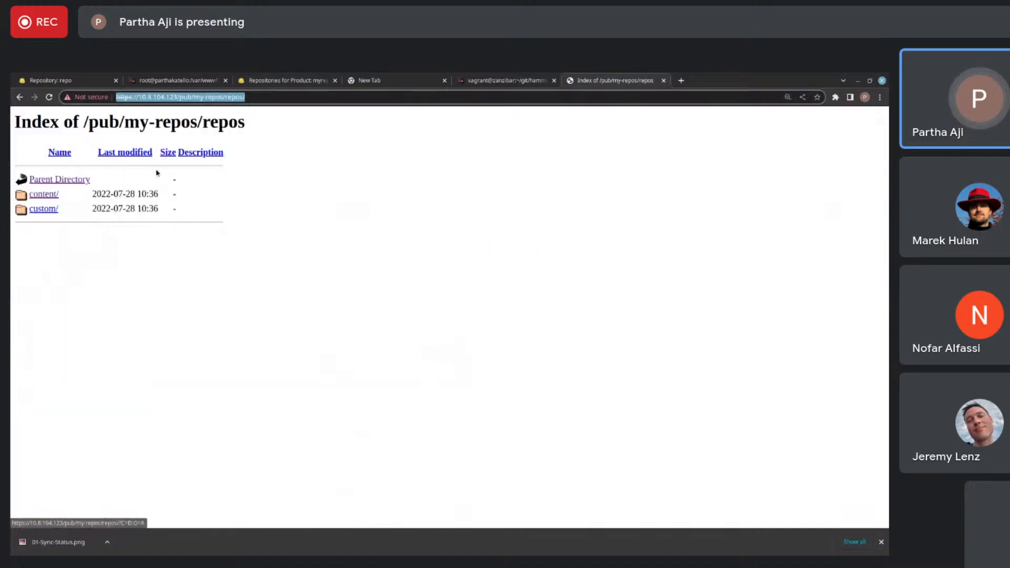
left_click(47, 211)
left_click(44, 212)
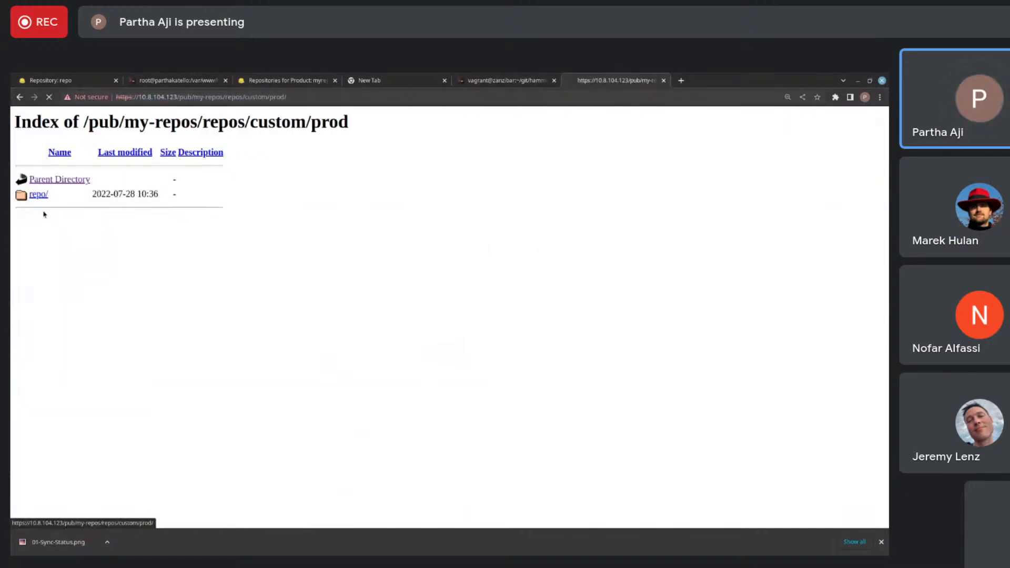
left_click(37, 197)
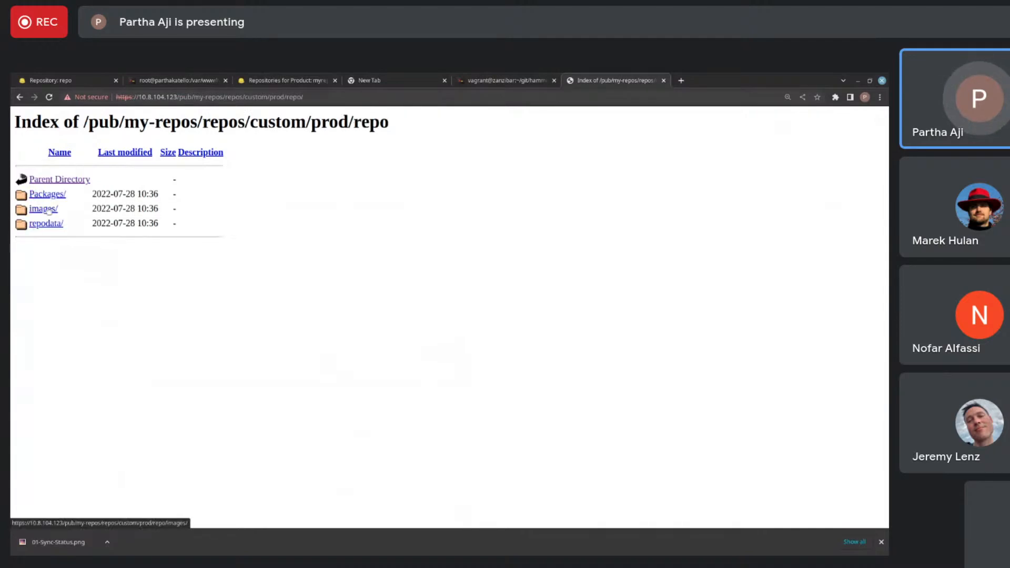
left_click(191, 96)
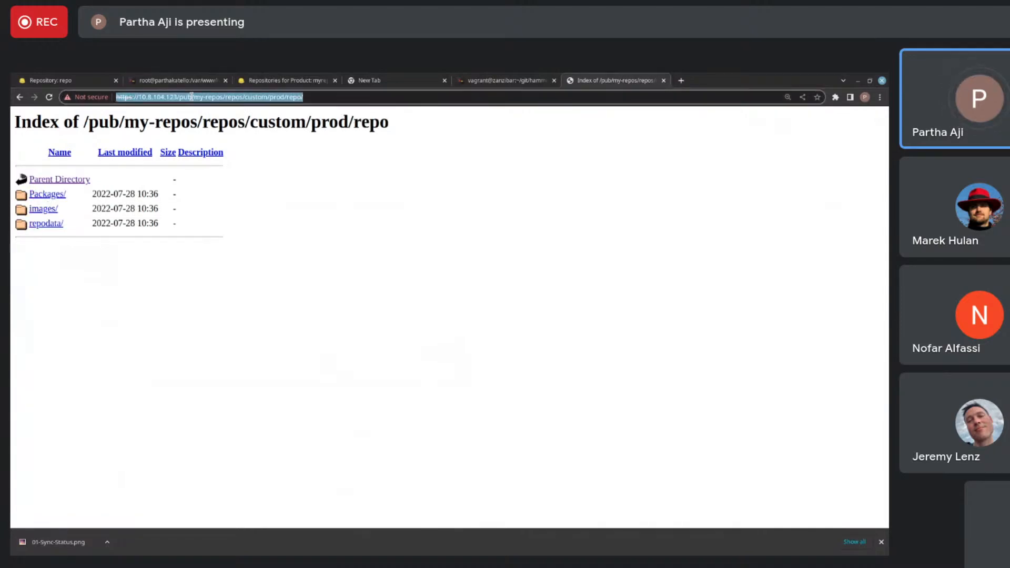
left_click(79, 75)
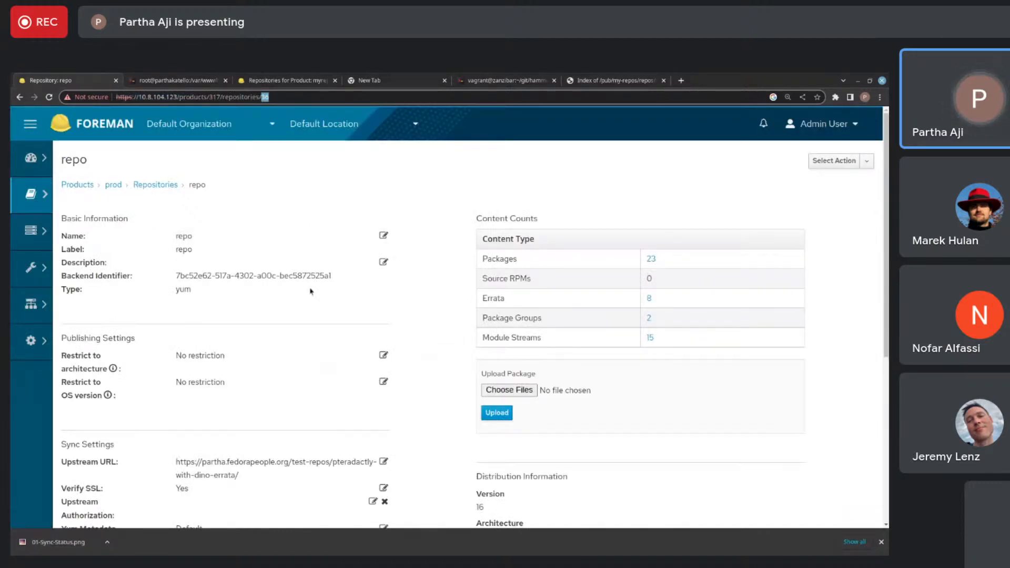
scroll(310, 291, "down", 3)
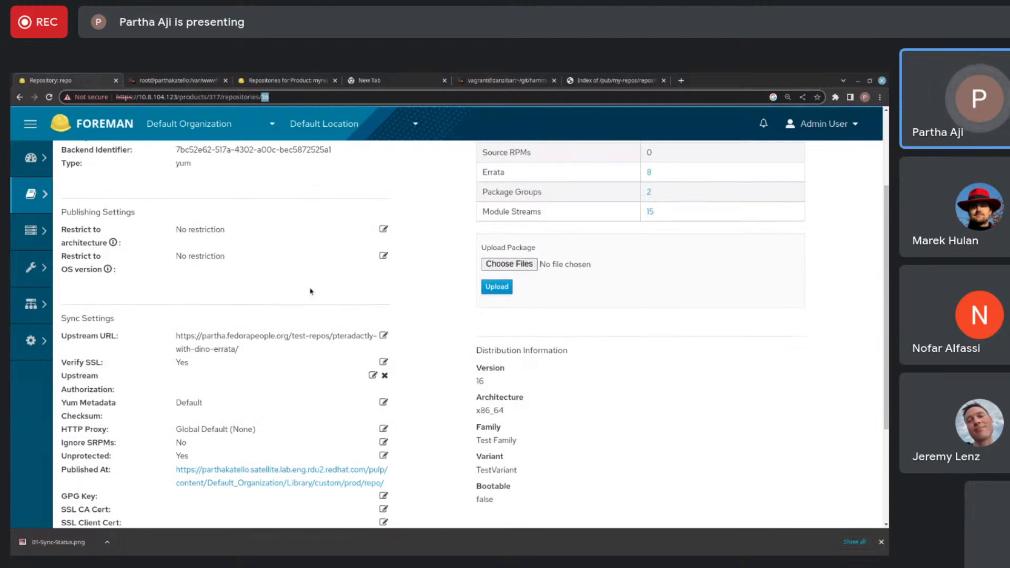
- Start a new repository in the myrepo product and name it repo
left_click(302, 80)
left_click(669, 246)
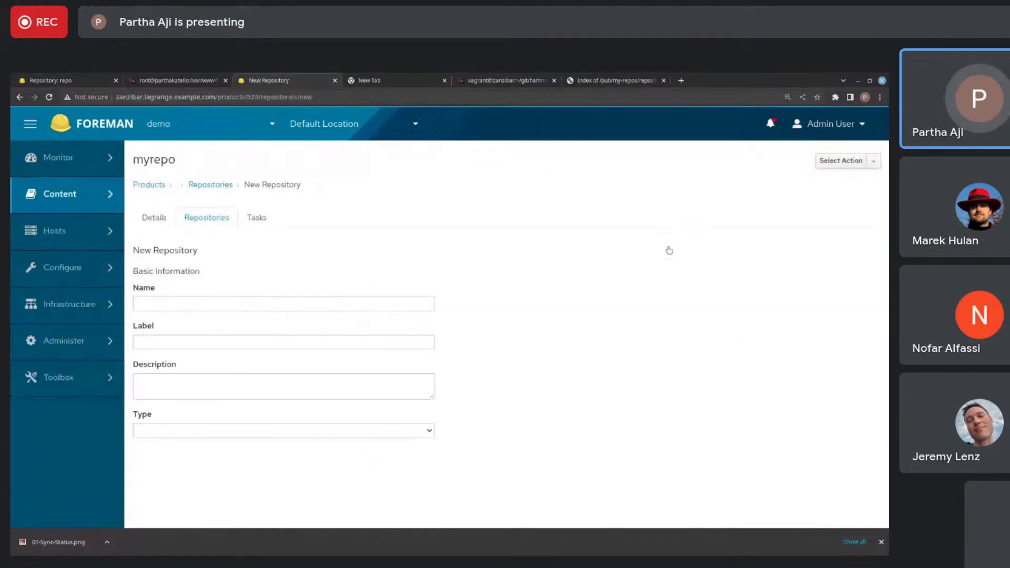
left_click(265, 304)
type("43")
key("BackSpace")
type("repo")
key("Tab")
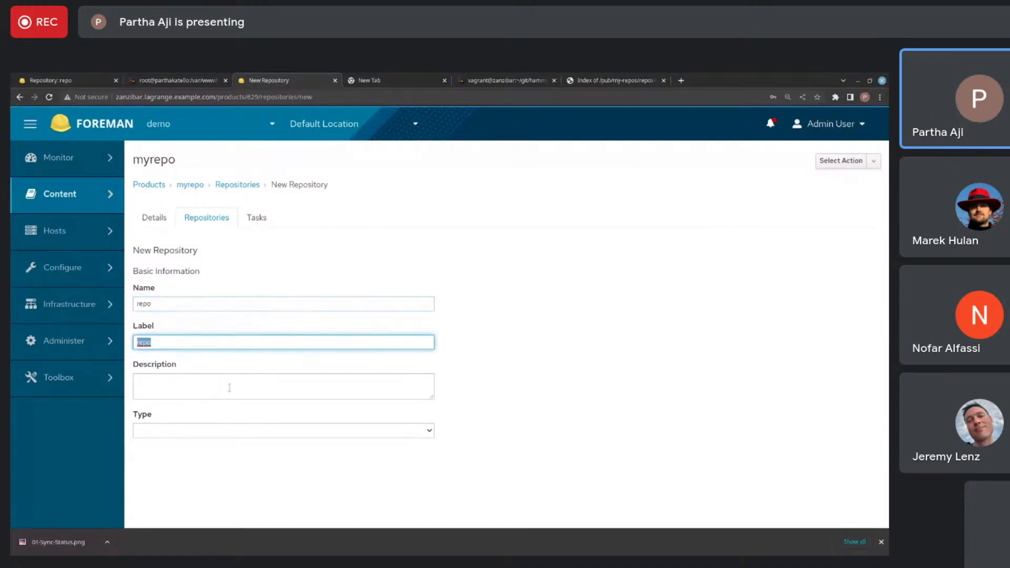
left_click(215, 433)
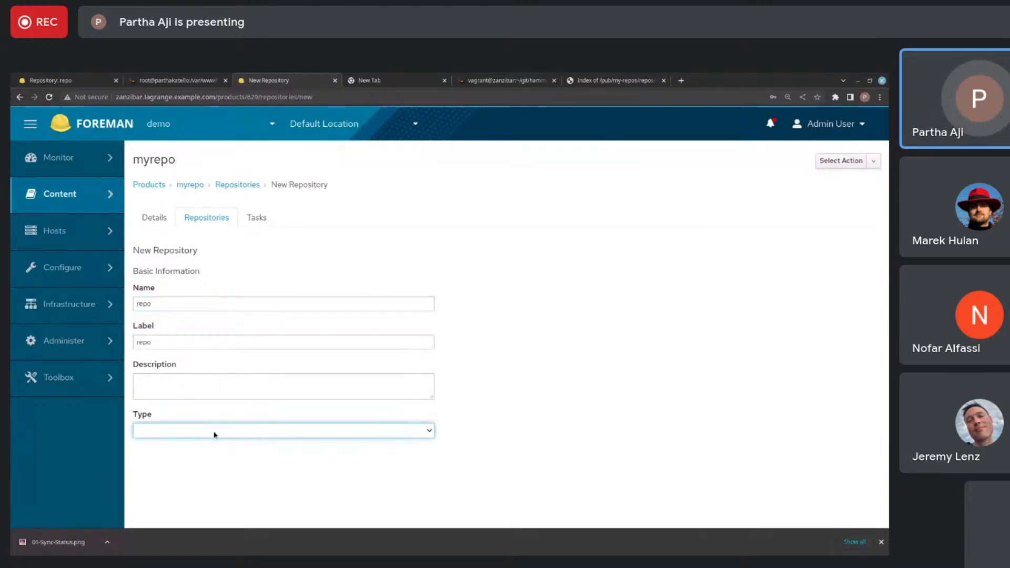
left_click(210, 499)
scroll(200, 494, "down", 3)
left_click(195, 478)
left_click(376, 408)
scroll(393, 406, "down", 7)
scroll(394, 406, "up", 4)
scroll(394, 406, "down", 12)
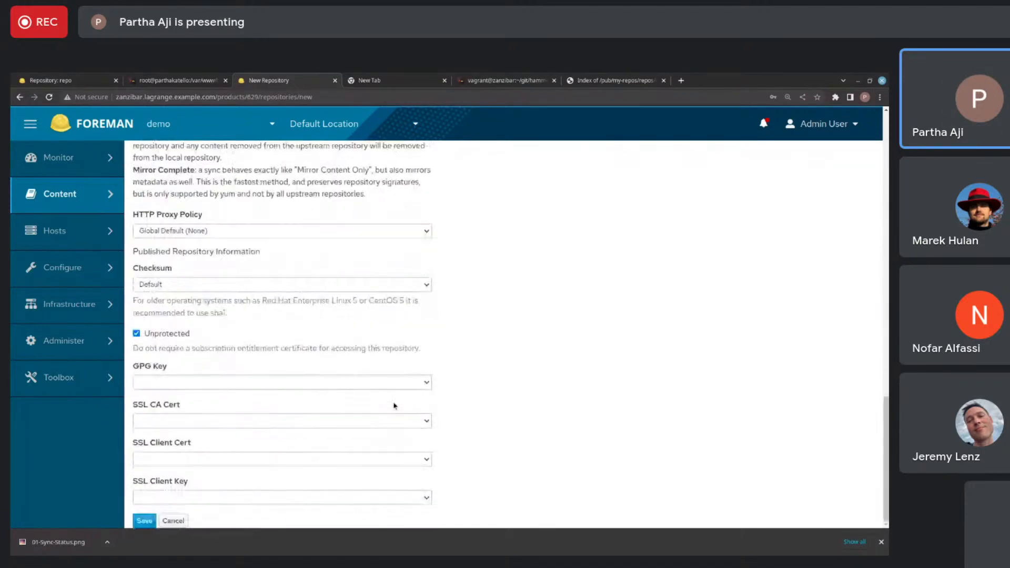
left_click(144, 521)
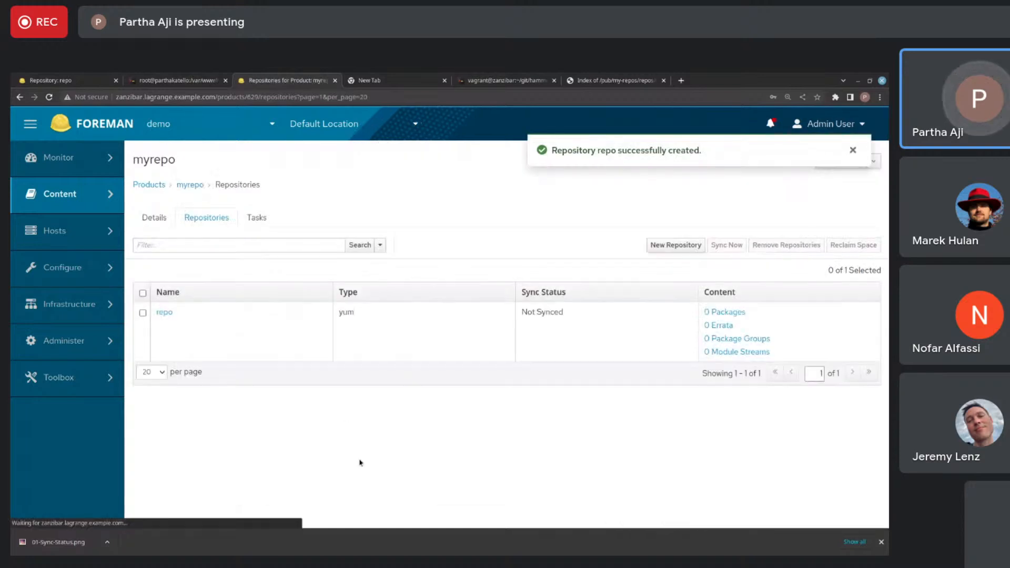
- Open the new repository's details and start synchronizing it
left_click(164, 313)
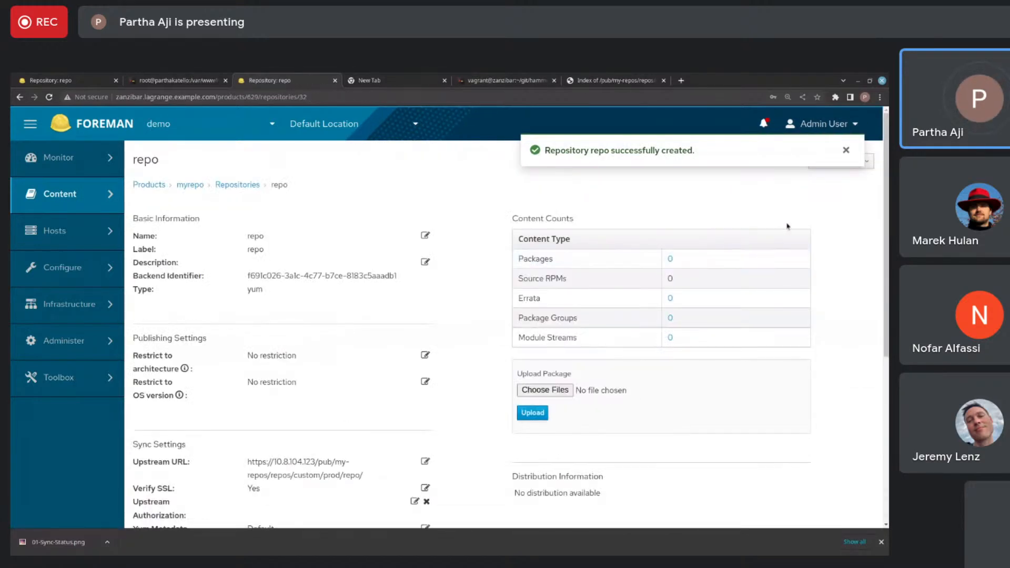
left_click(846, 151)
left_click(836, 160)
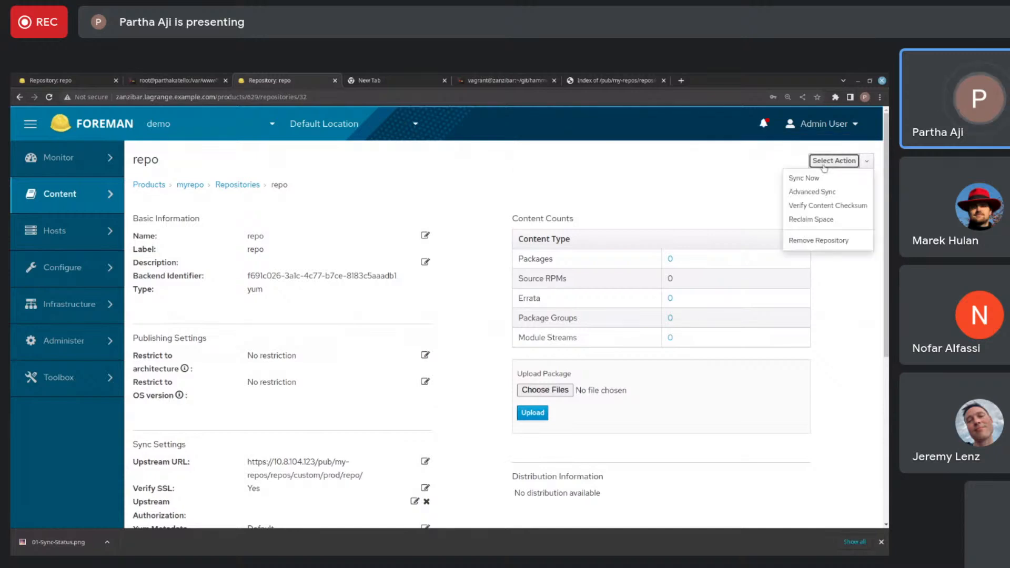
left_click(807, 183)
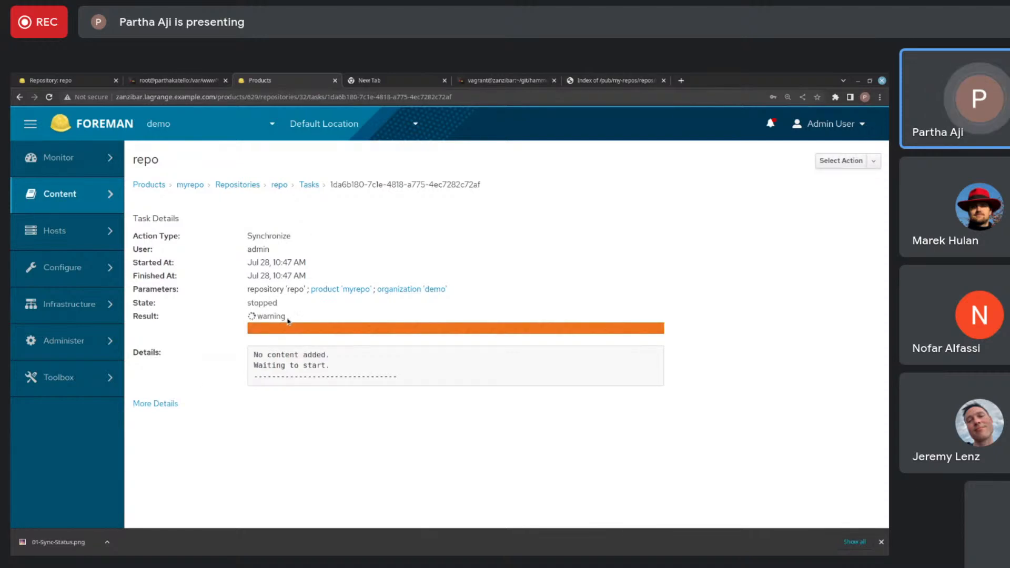
- Examine the full details of the synchronization task, including its errors, and return to the Tasks overview
left_click(175, 403)
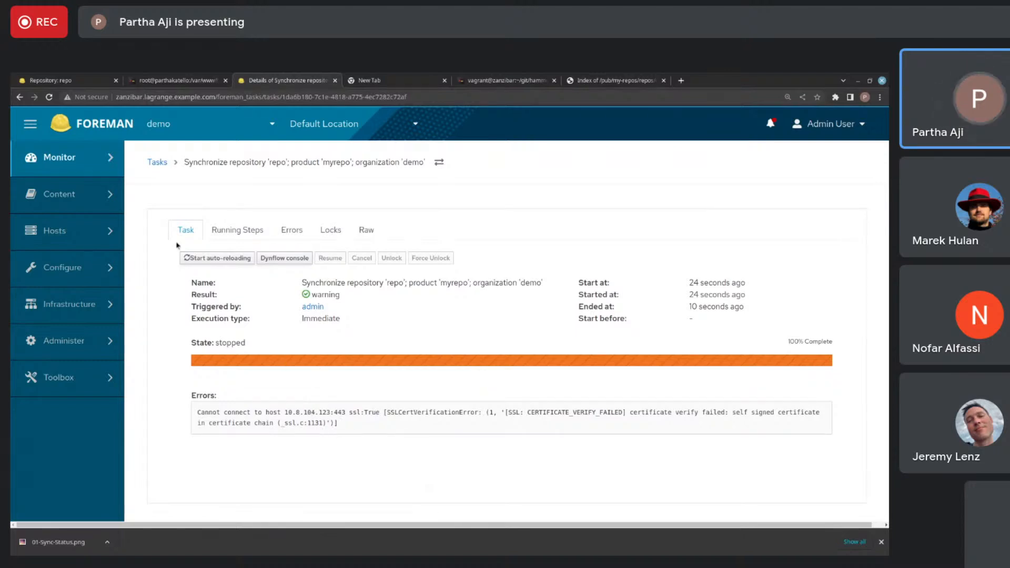
left_click(158, 163)
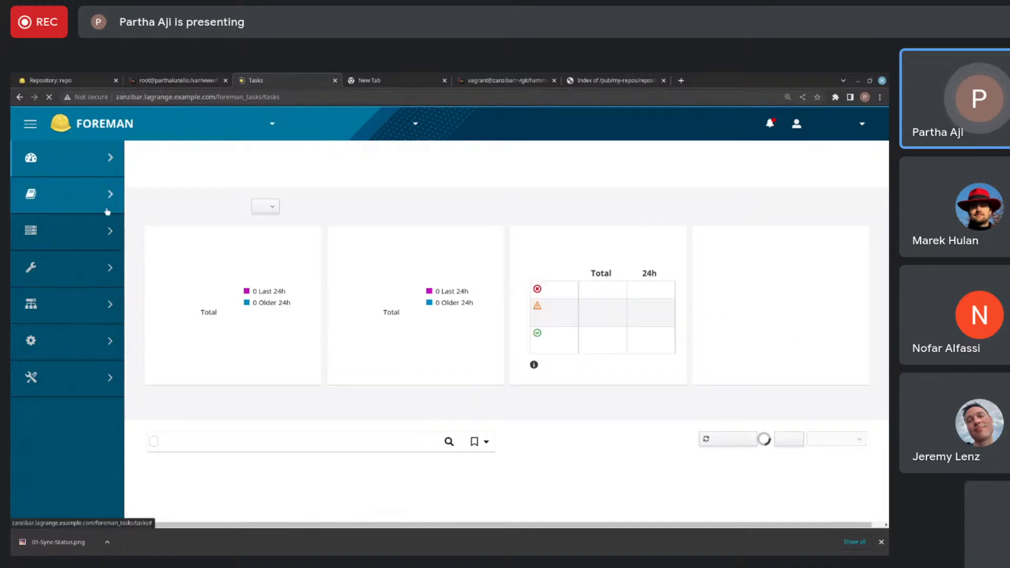
mouse_move(107, 209)
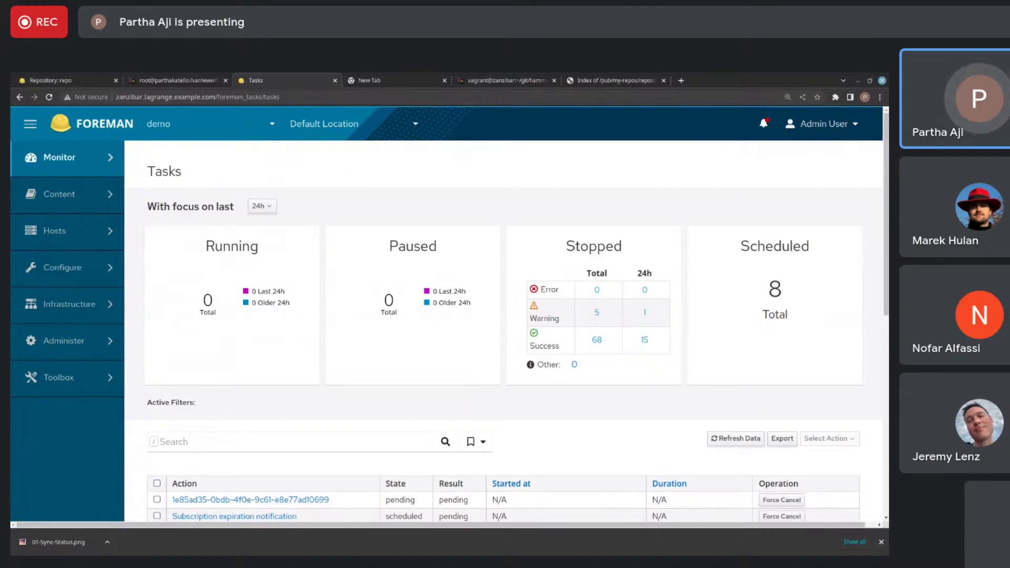
- Switch to the parthakatello terminal and enter hammer content-import at the prompt to look up its subcommands
left_click(202, 82)
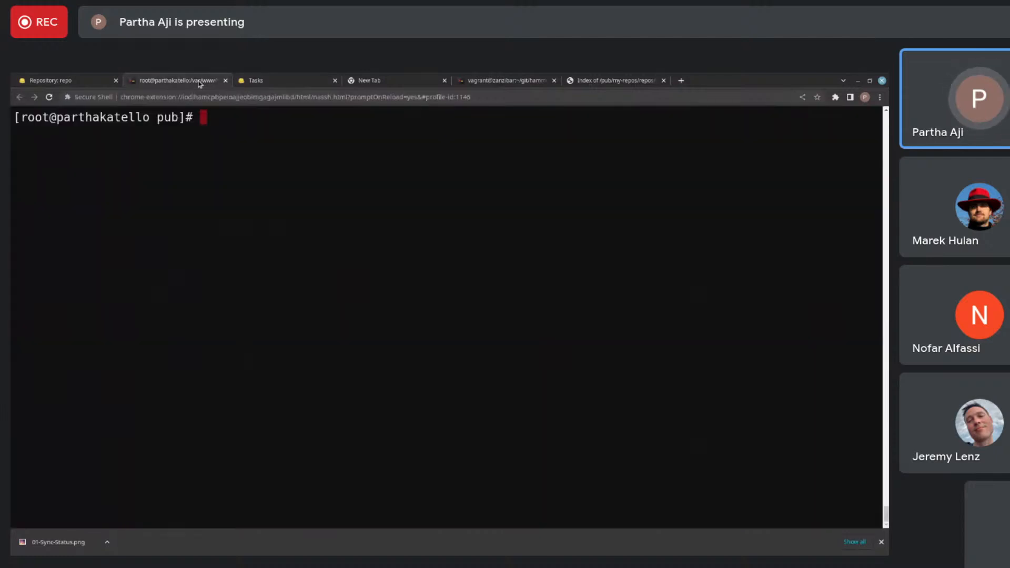
type("hac")
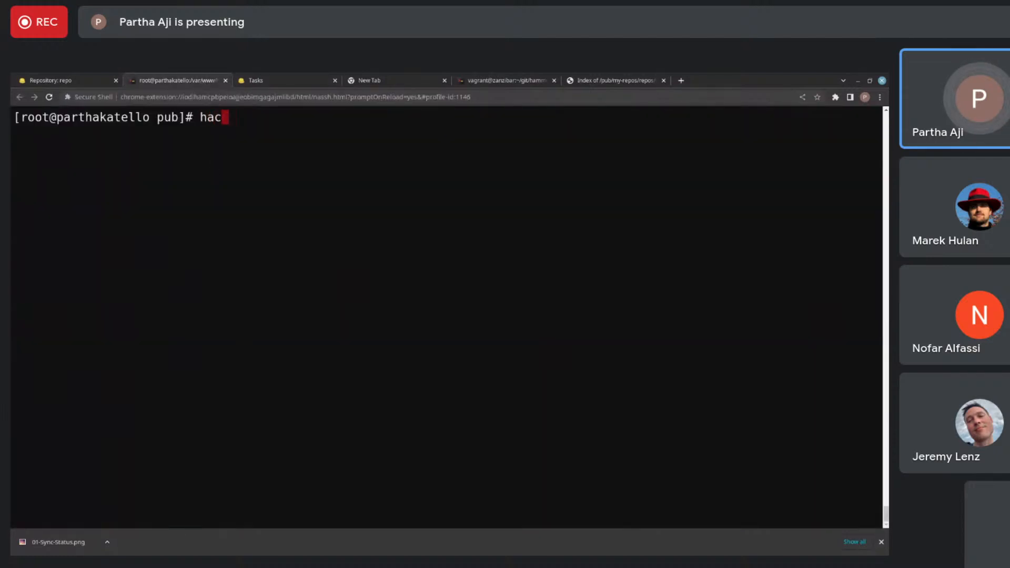
key("BackSpace")
type("mm")
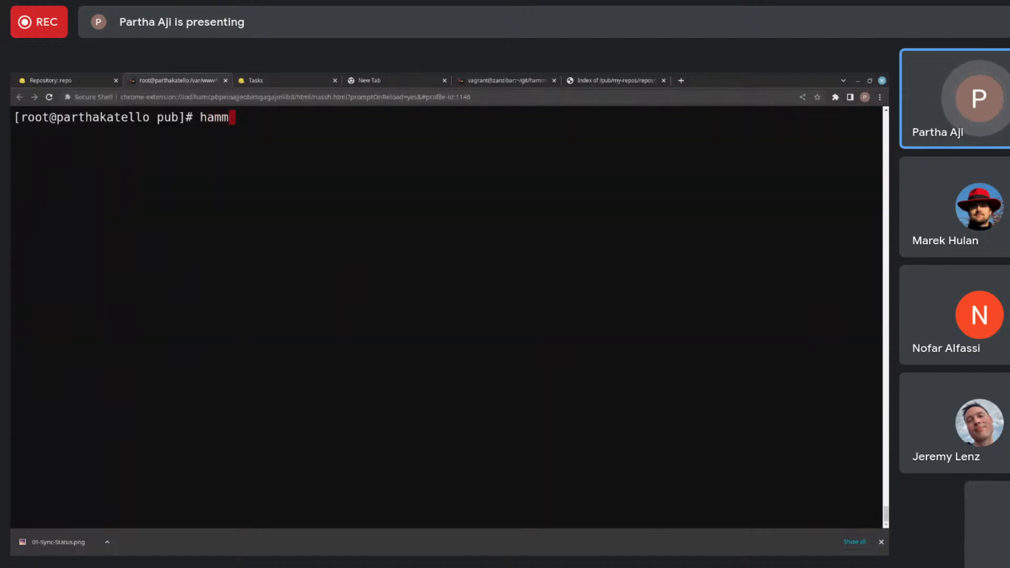
type("er c")
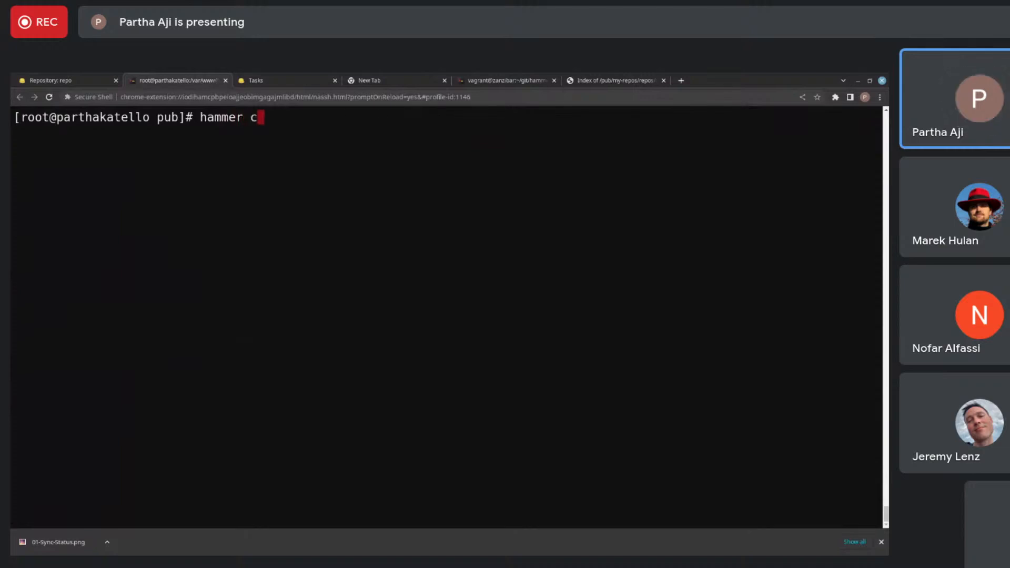
type("ontent-import")
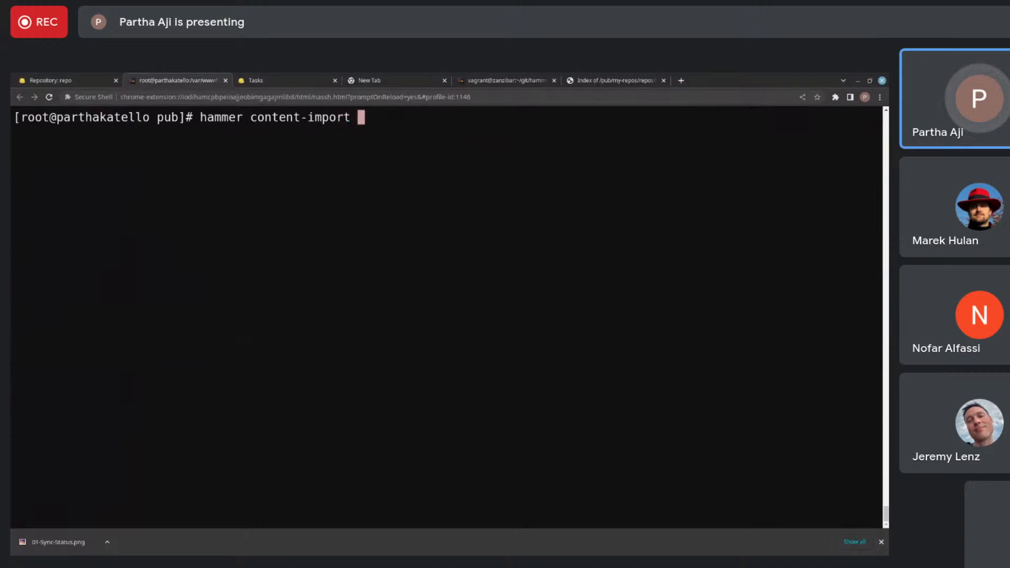
key("Tab")
key("Tab")
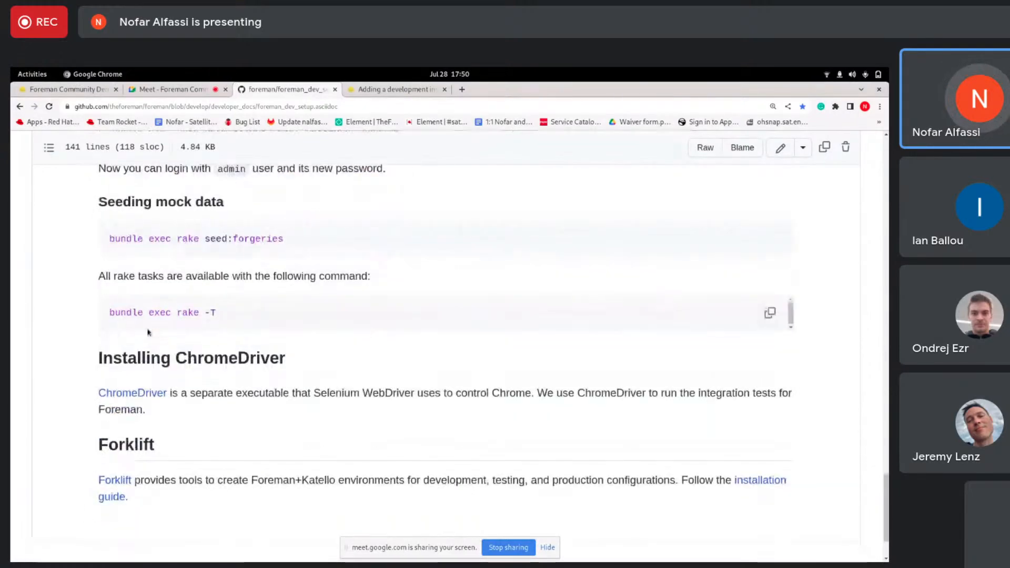
- Look through foreman_dev_setup.asciidoc on GitHub, from its closing sections to the table of contents and introduction
scroll(169, 361, "down", 1)
scroll(269, 345, "up", 1)
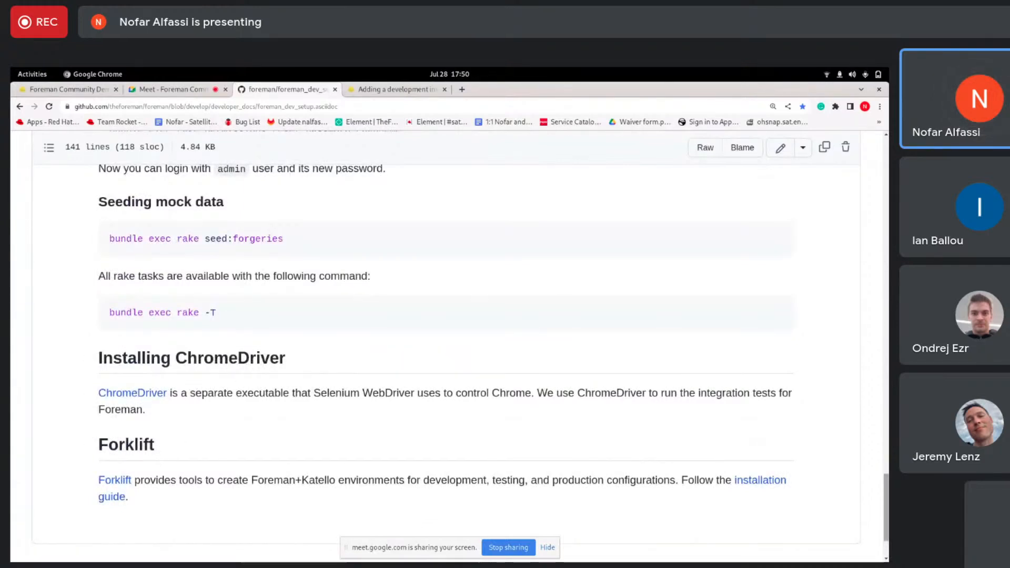
scroll(446, 363, "up", 1)
left_click_drag(886, 492, 885, 151)
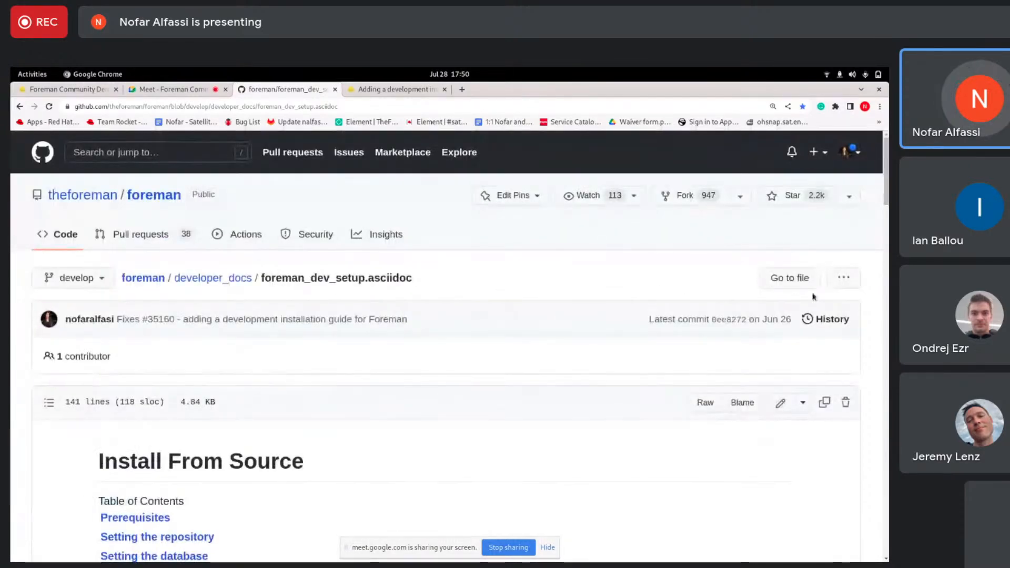
scroll(772, 343, "down", 1)
scroll(772, 342, "down", 3)
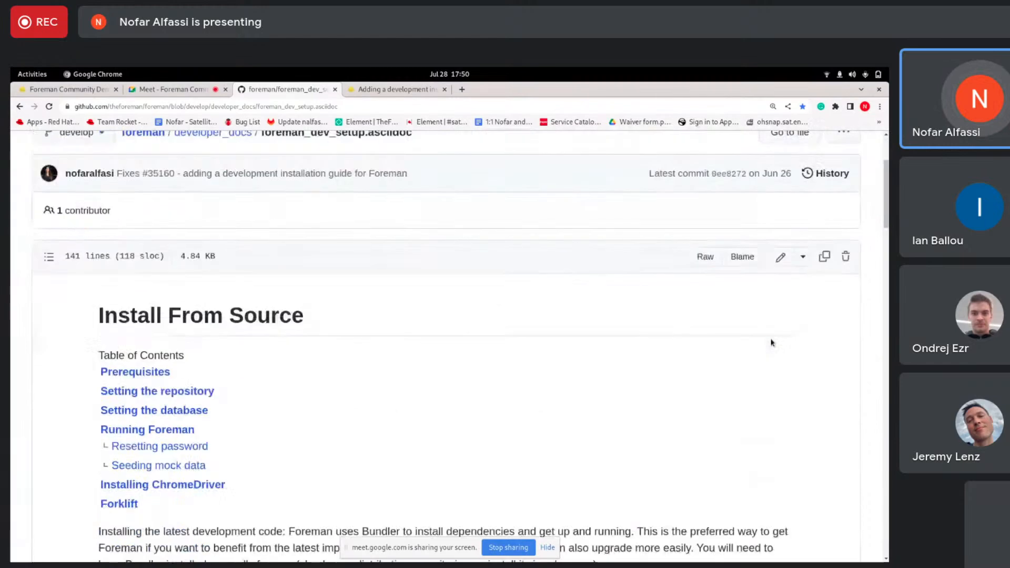
scroll(772, 342, "down", 1)
scroll(772, 342, "down", 1)
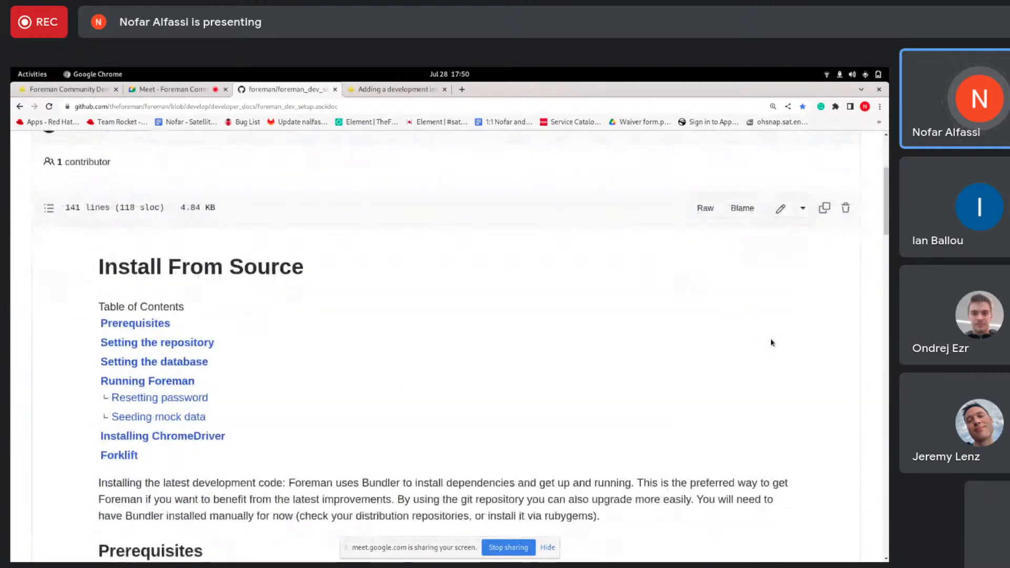
scroll(731, 397, "down", 1)
scroll(731, 398, "down", 1)
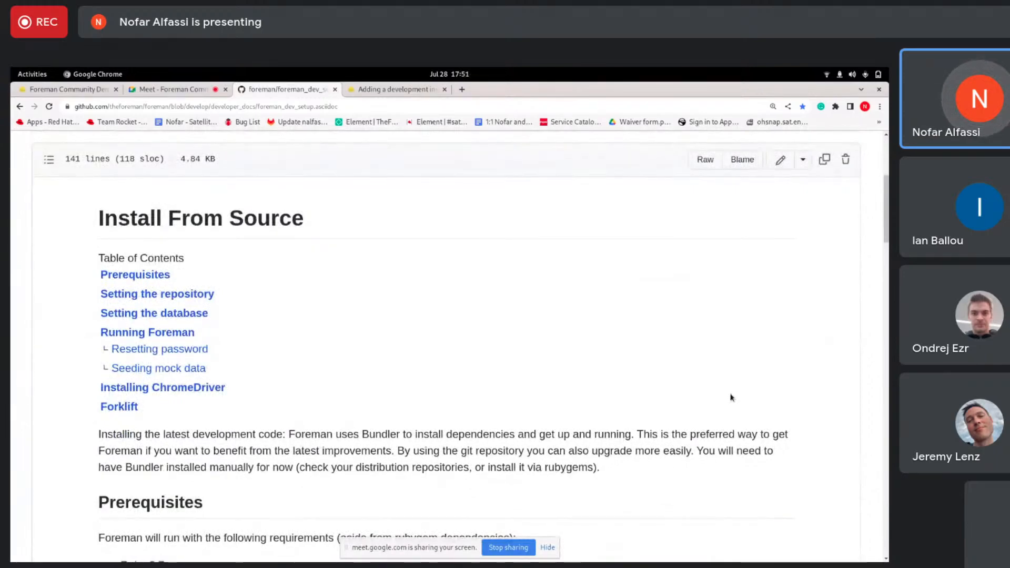
scroll(731, 397, "down", 1)
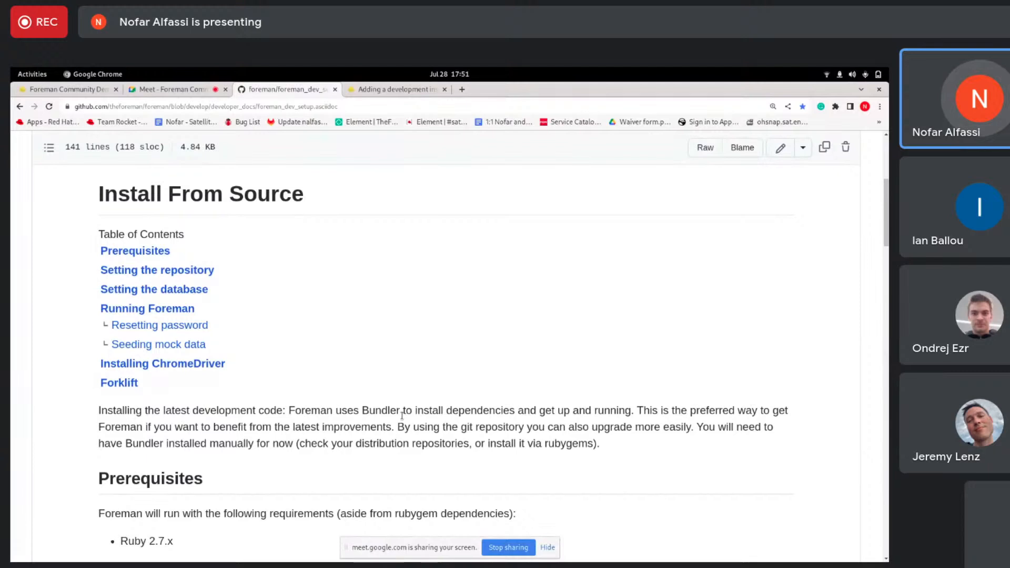
- View the community post about the Foreman development installation guide, return to the GitHub document and stop sharing the screen
left_click(399, 88)
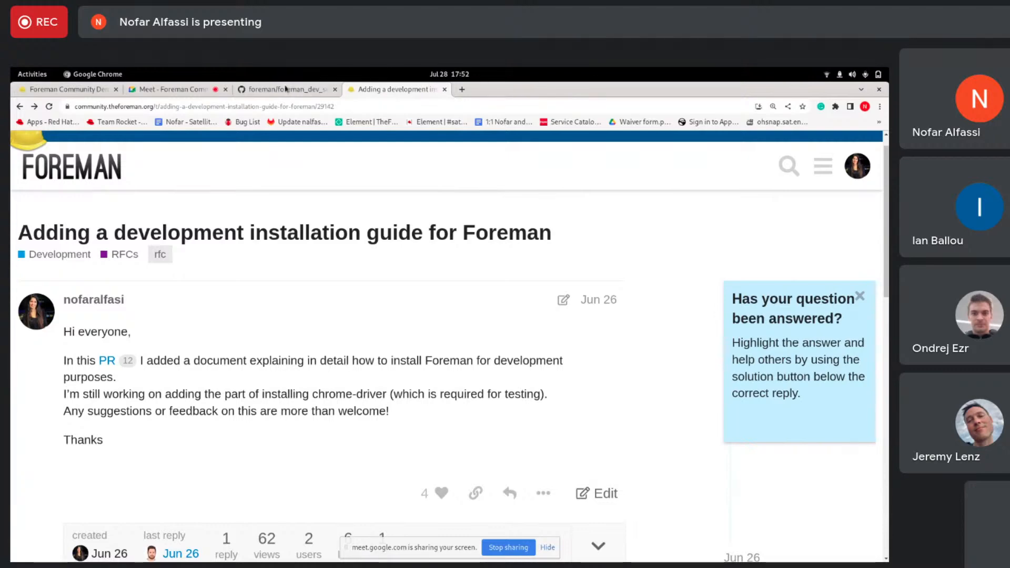
left_click(283, 90)
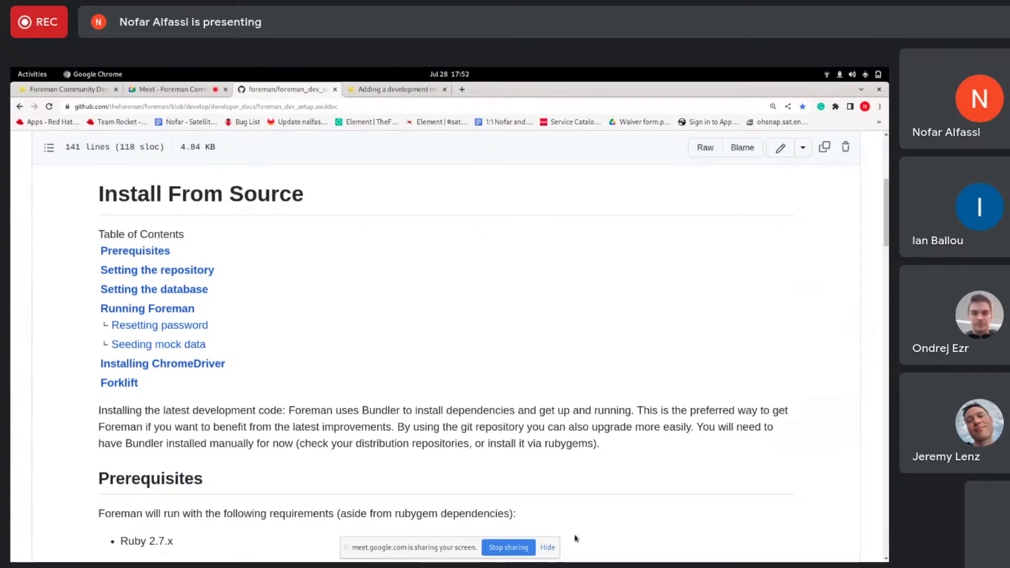
left_click(509, 547)
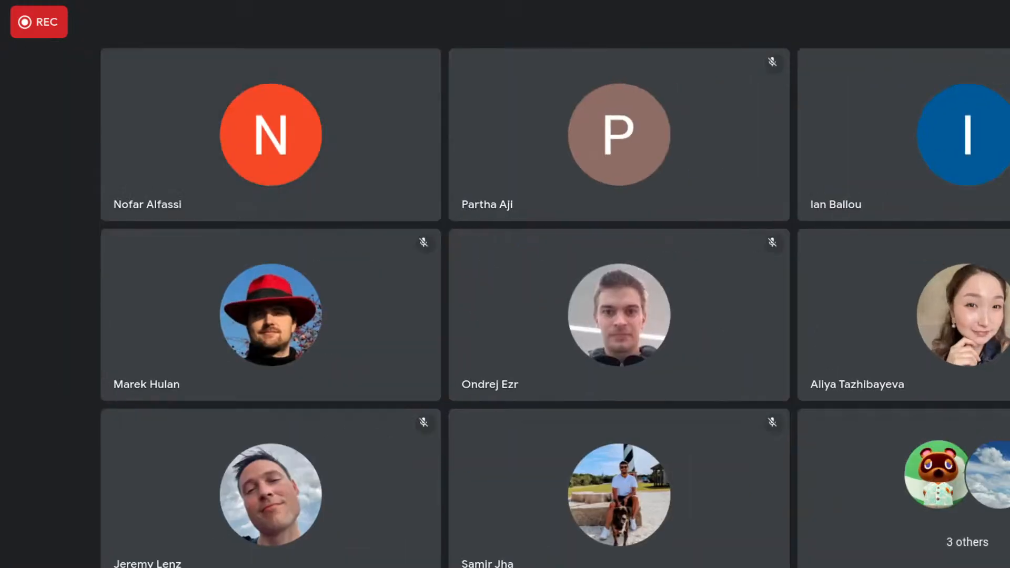